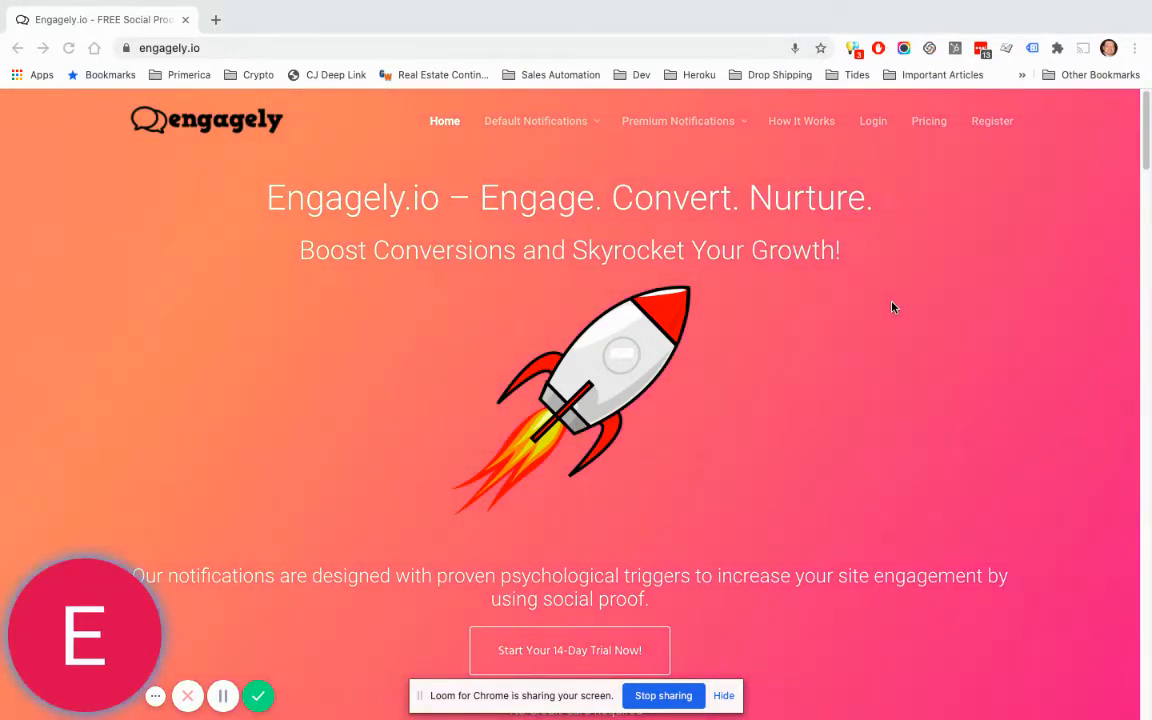
Step: On the Engagely registration form, enter the name Demo User, the account's email, and a password
click(993, 123)
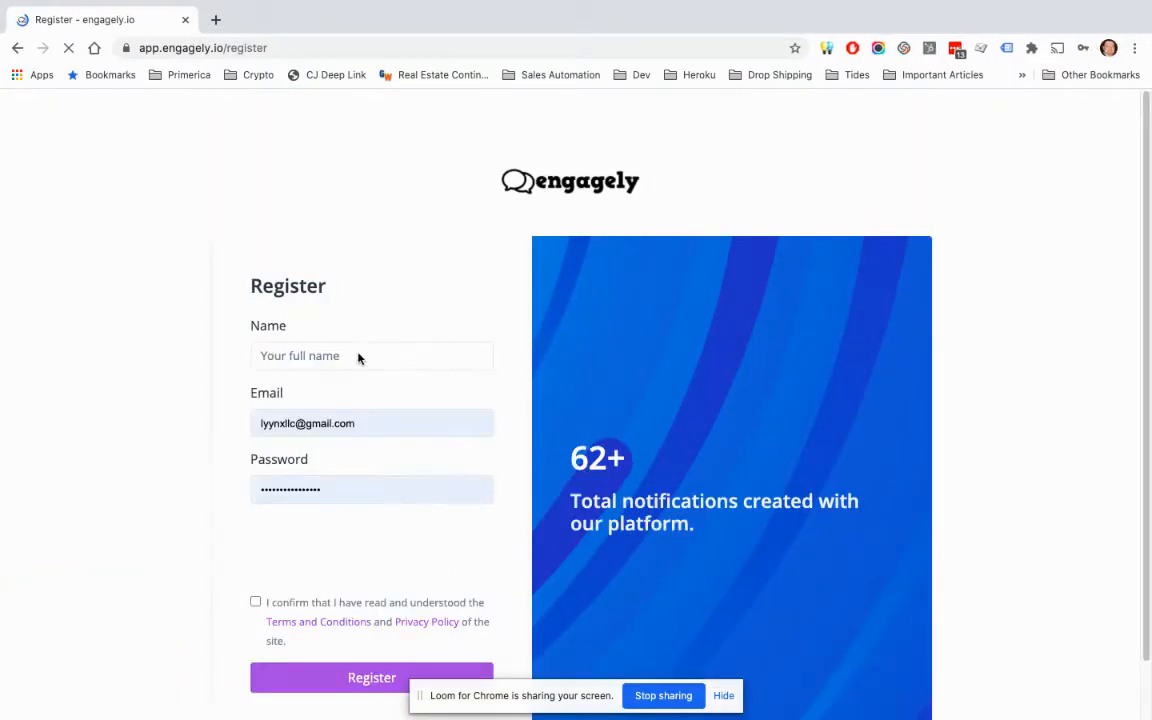
click(340, 355)
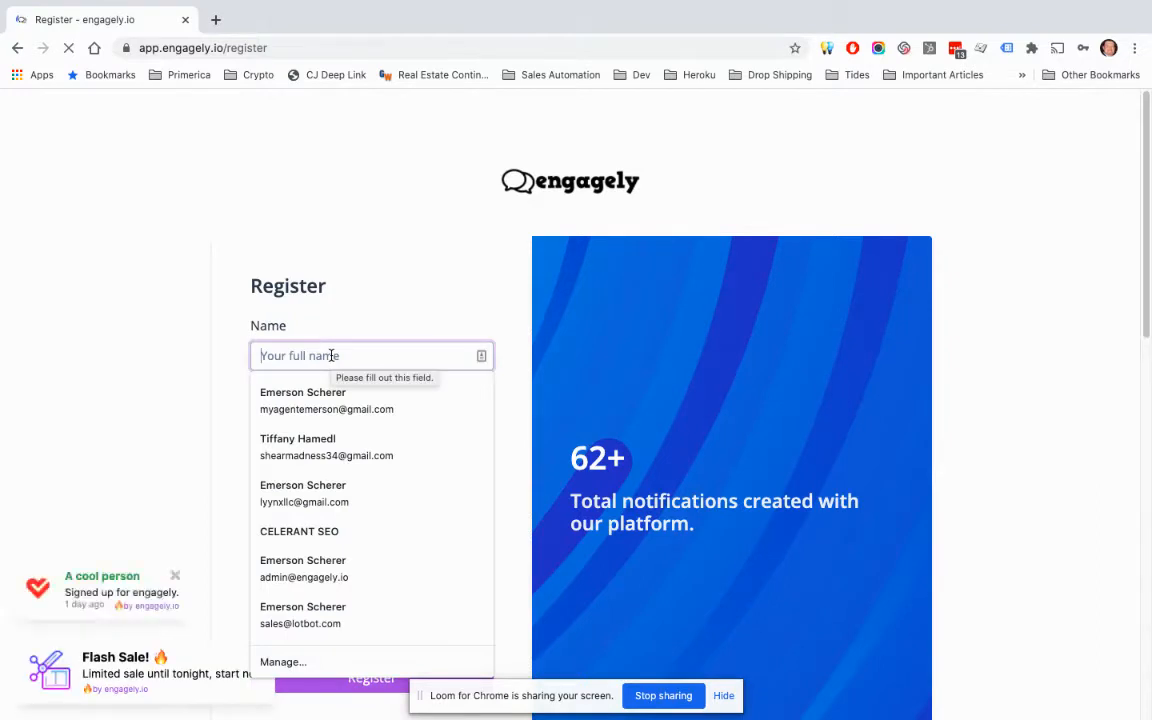
text(Demo)
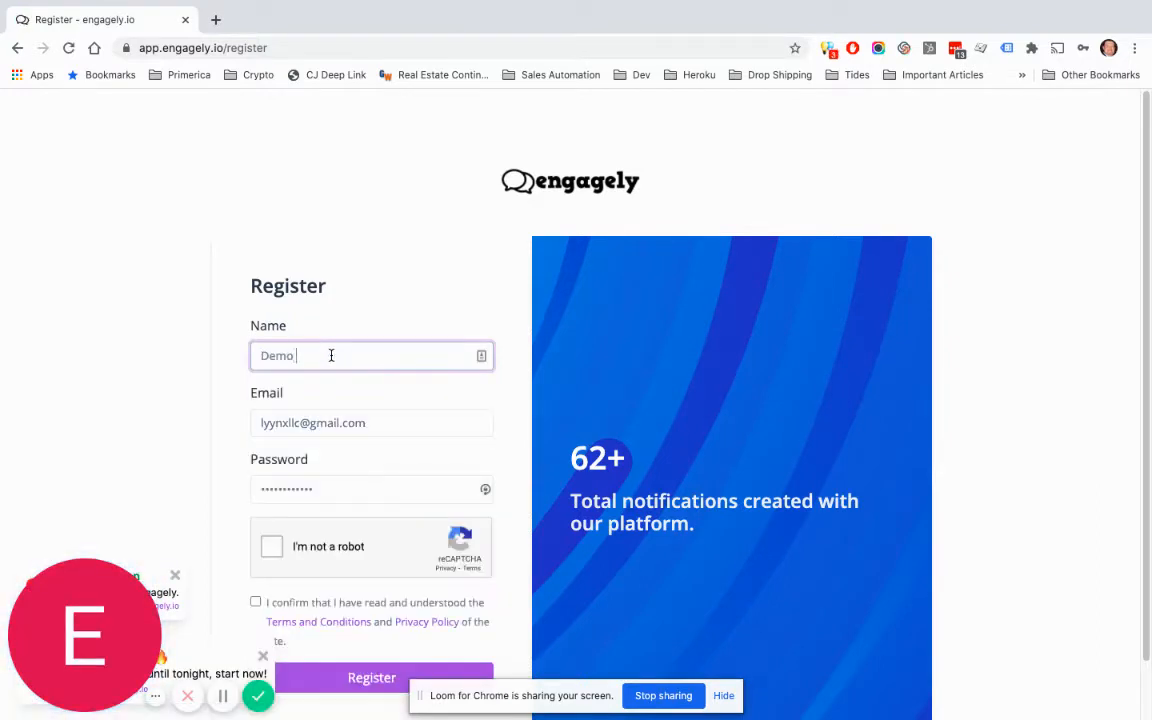
text( User)
key(Tab)
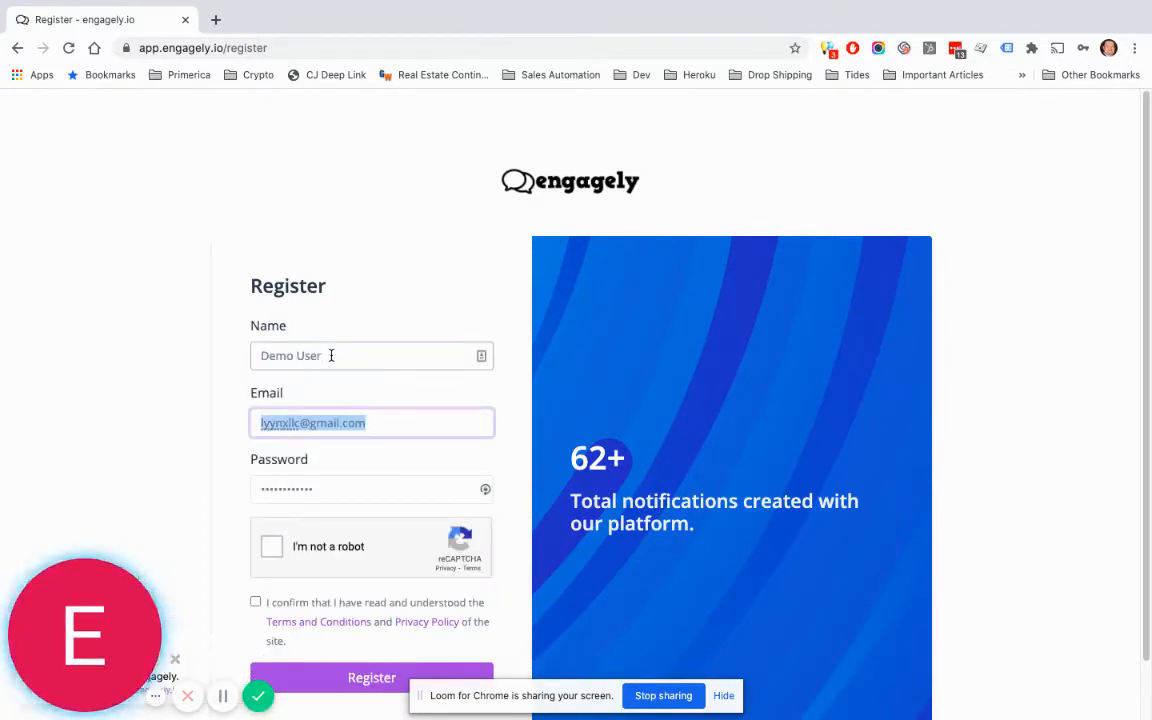
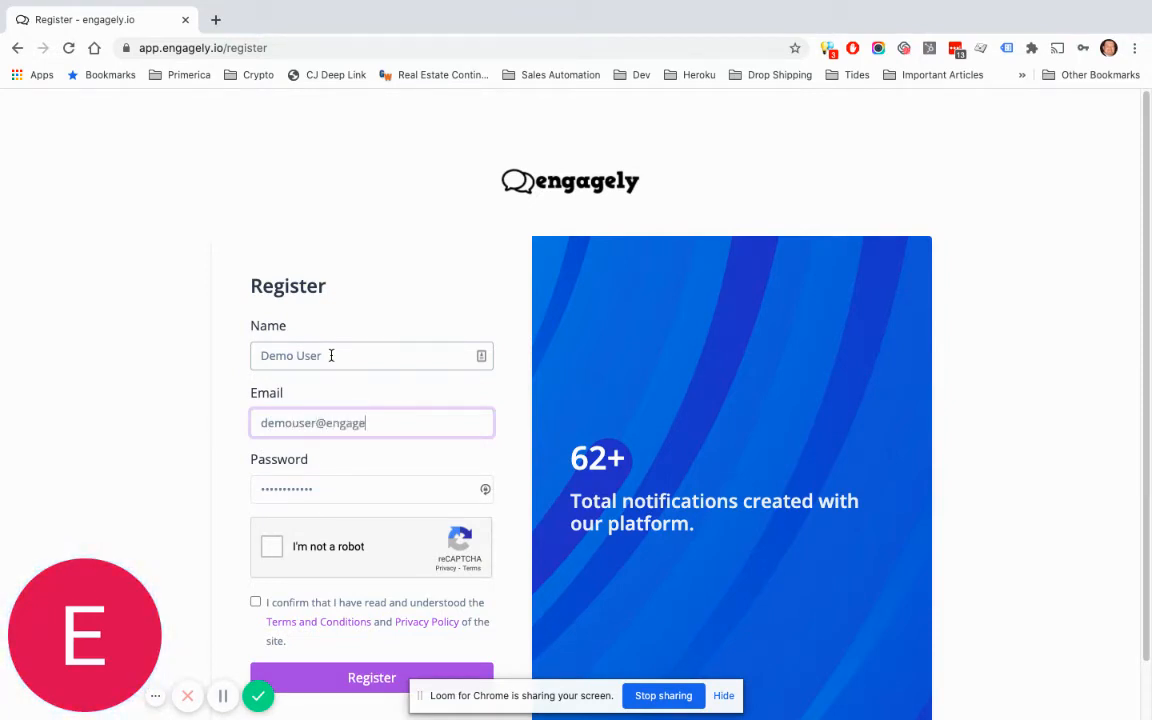
key(Tab)
text(d)
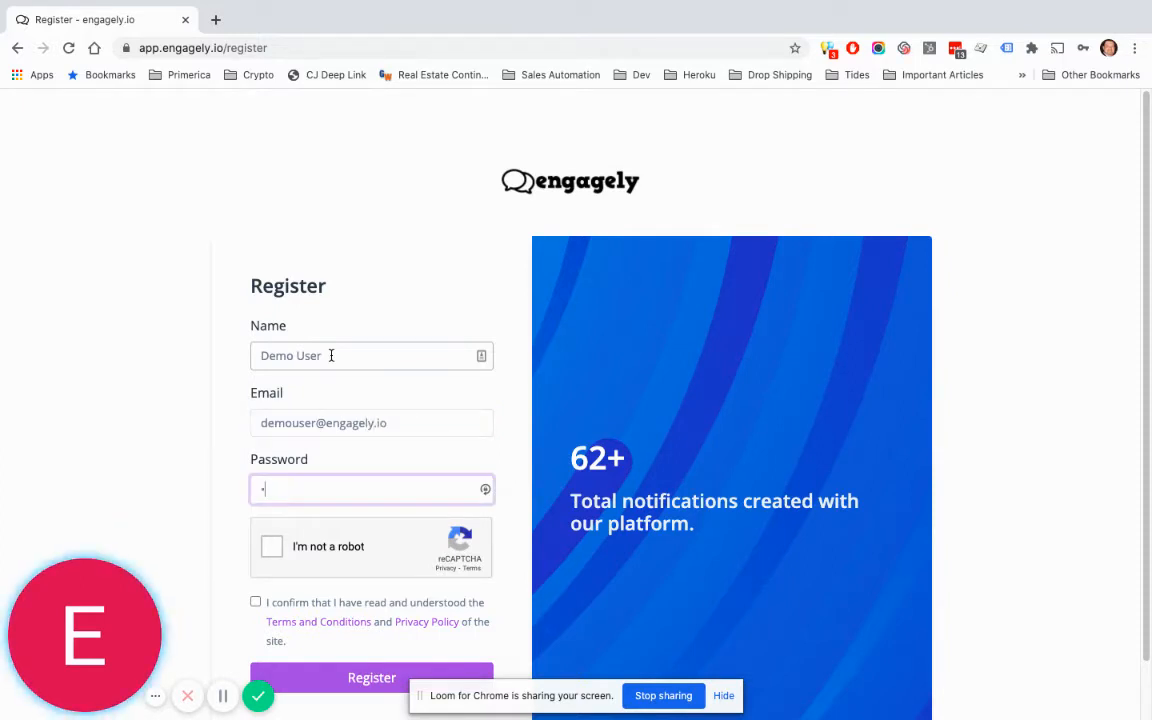
text(emou)
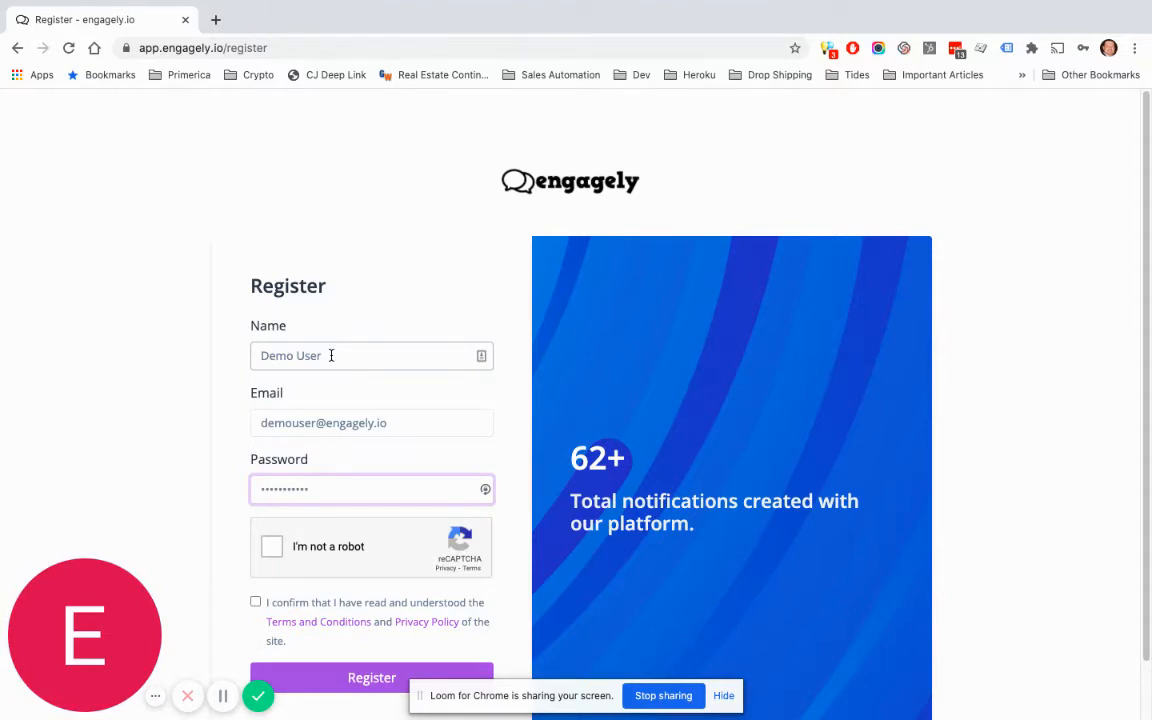
Step: Pass the reCAPTCHA, accept the terms, submit the registration, and open a blank browser tab
click(269, 555)
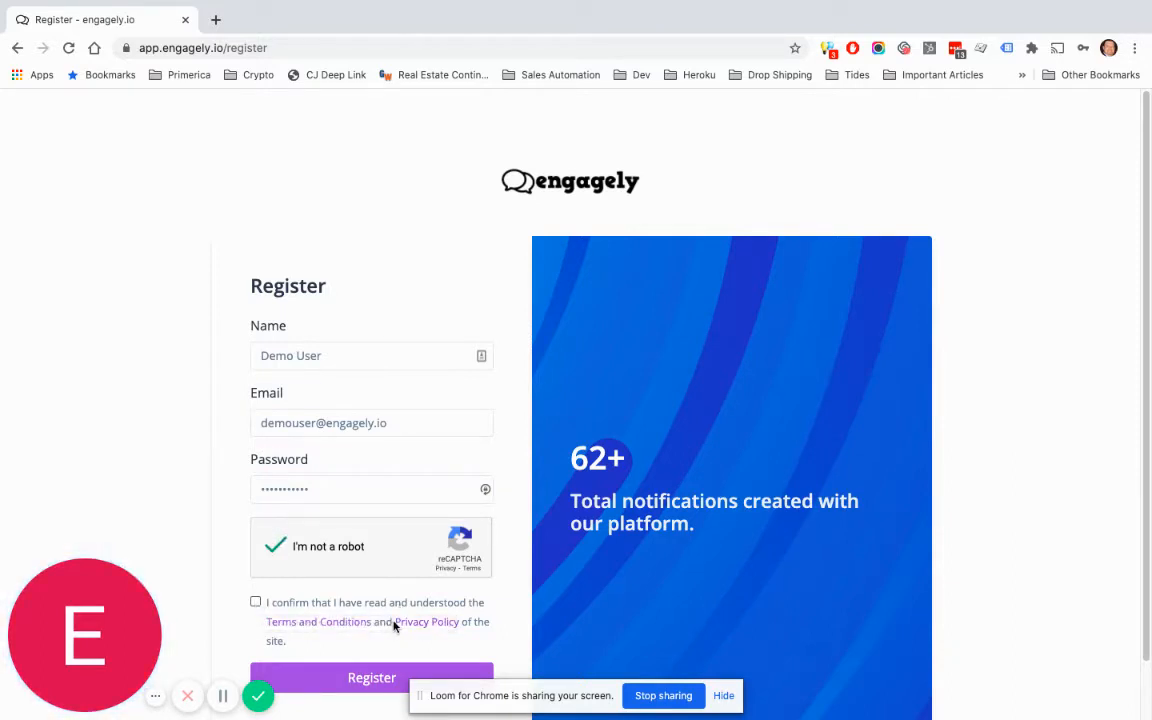
click(256, 603)
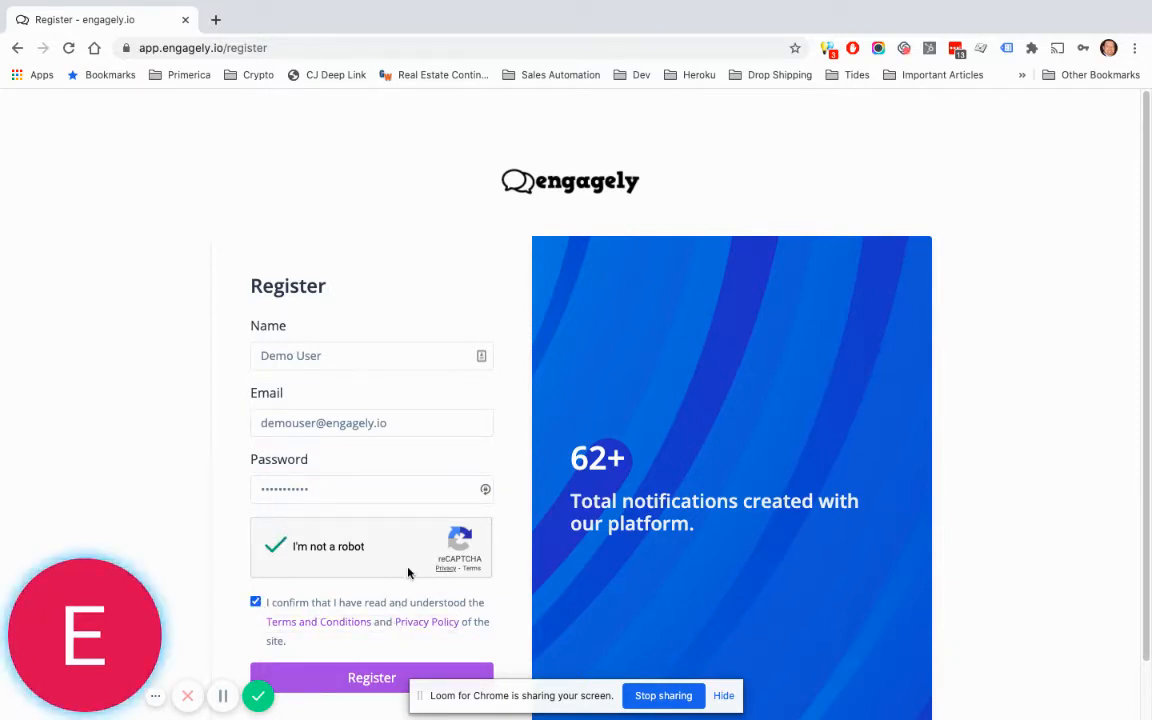
scroll(412, 568, down, 1)
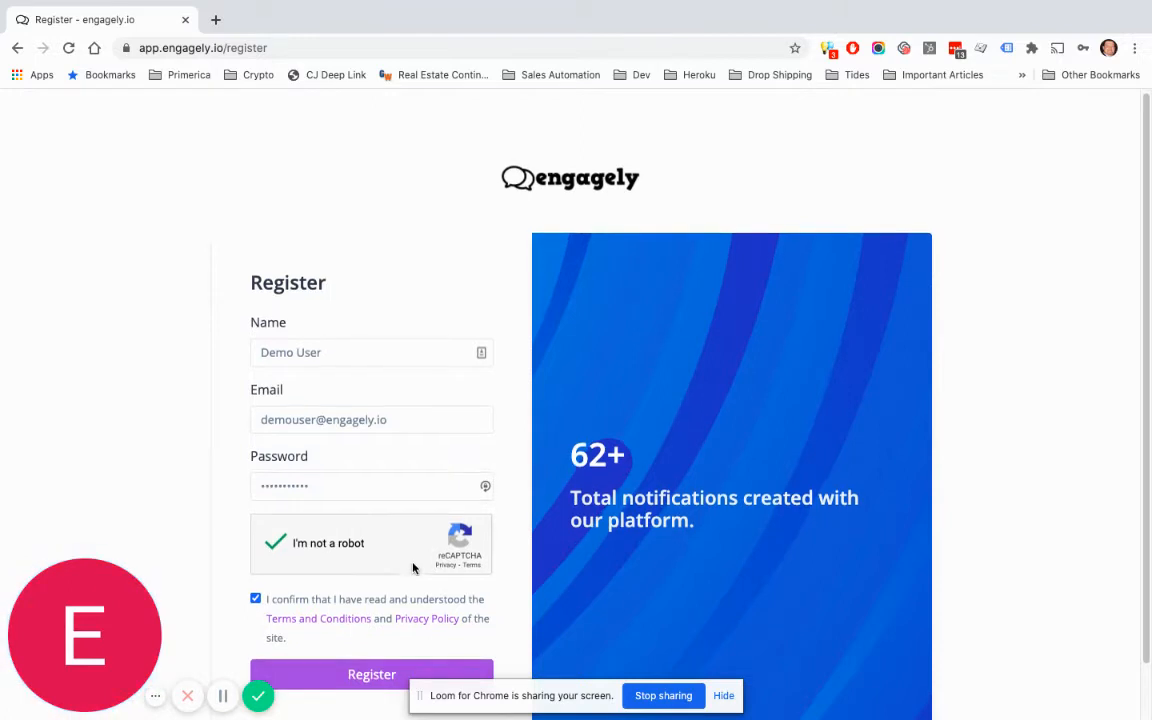
click(375, 679)
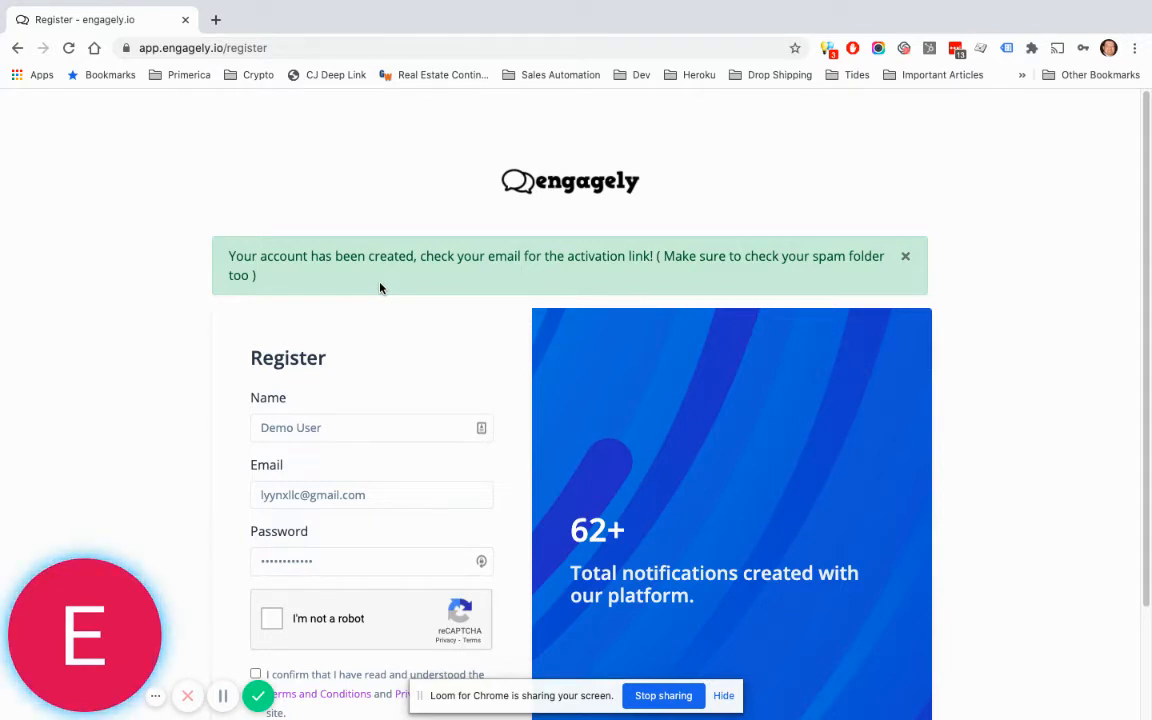
click(215, 19)
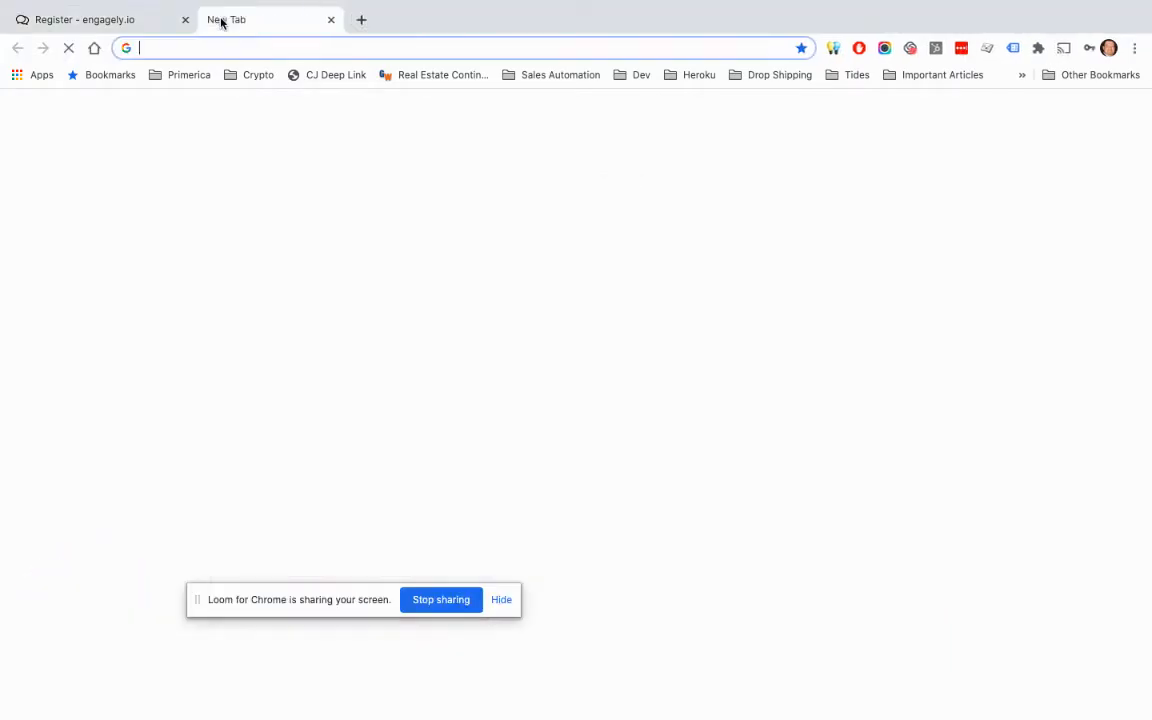
Step: Go to the engagely.io/webmail login page
text(enga)
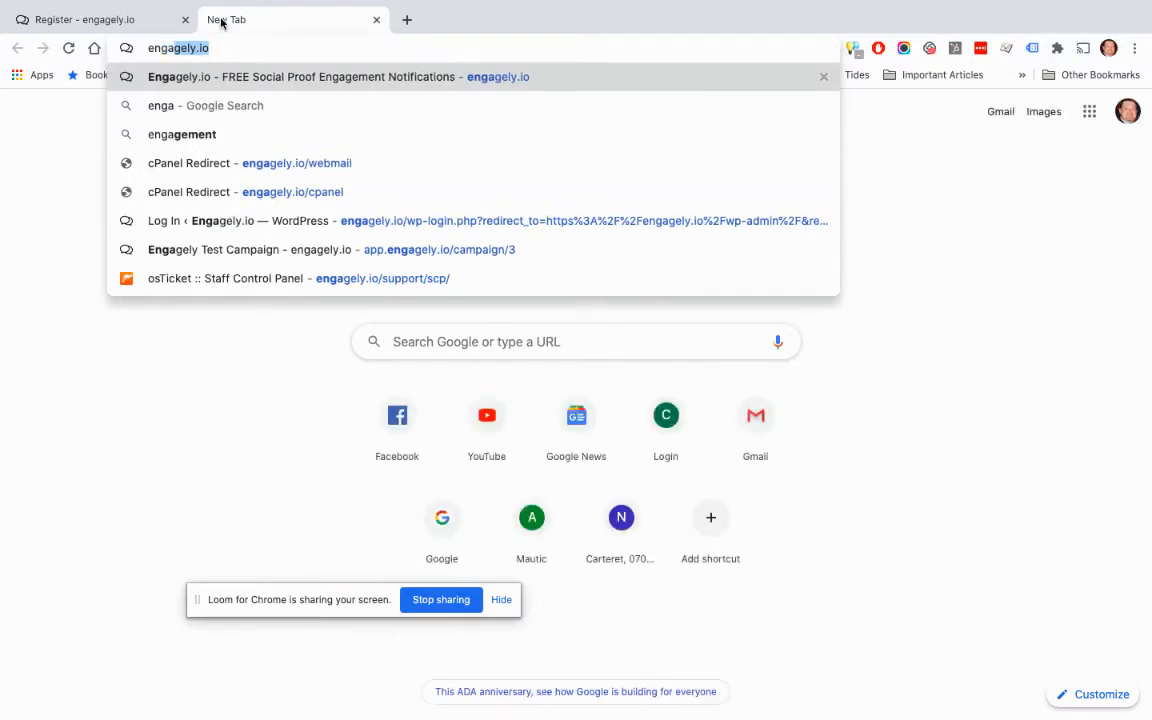
key(Down)
key(Down)
key(Down)
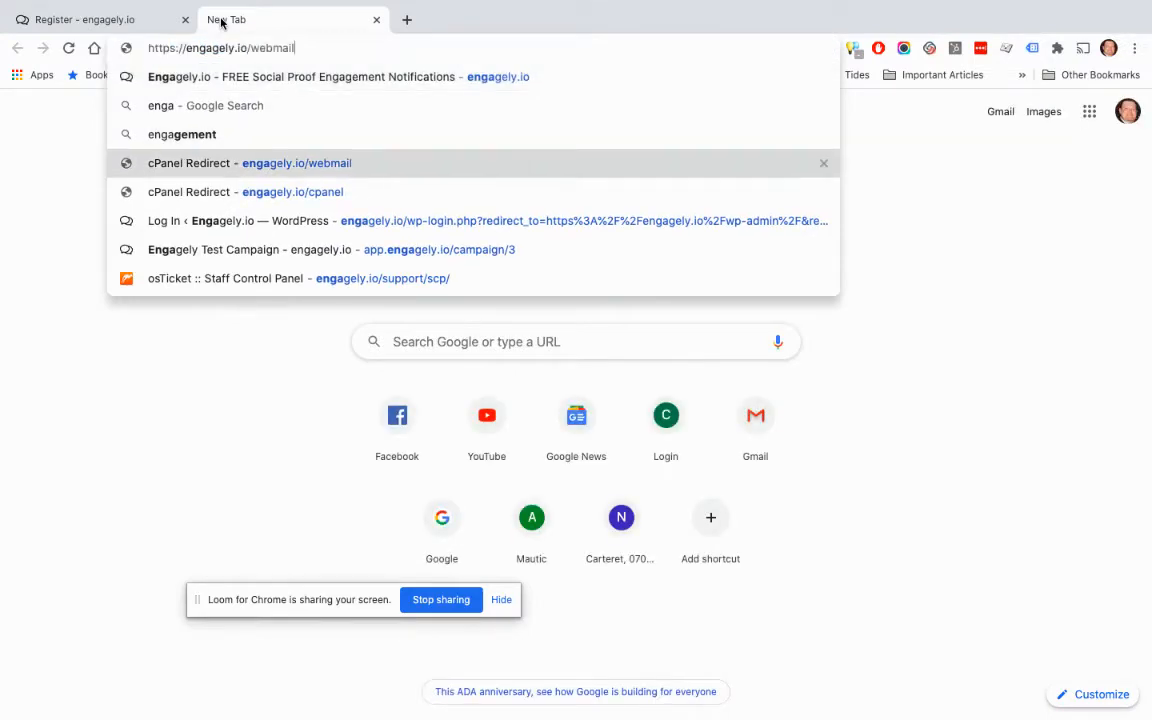
key(Return)
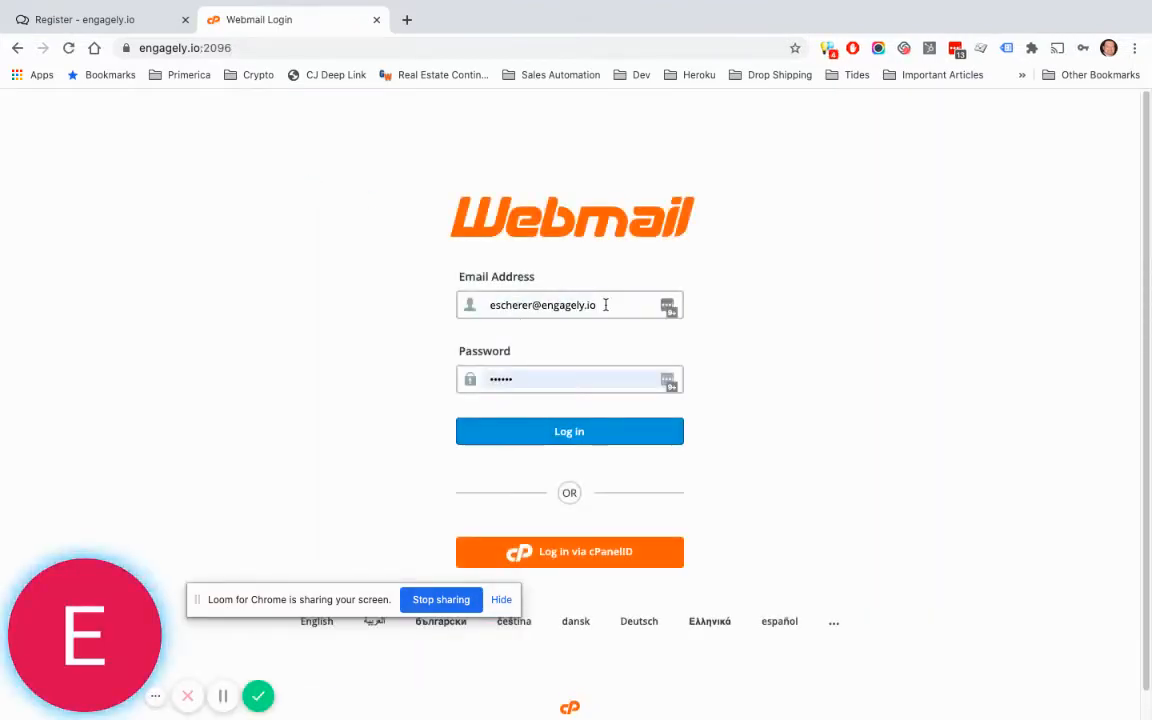
Step: Fill in the saved demo user login and sign in to the mailbox
drag(600, 305, 488, 308)
text(dem)
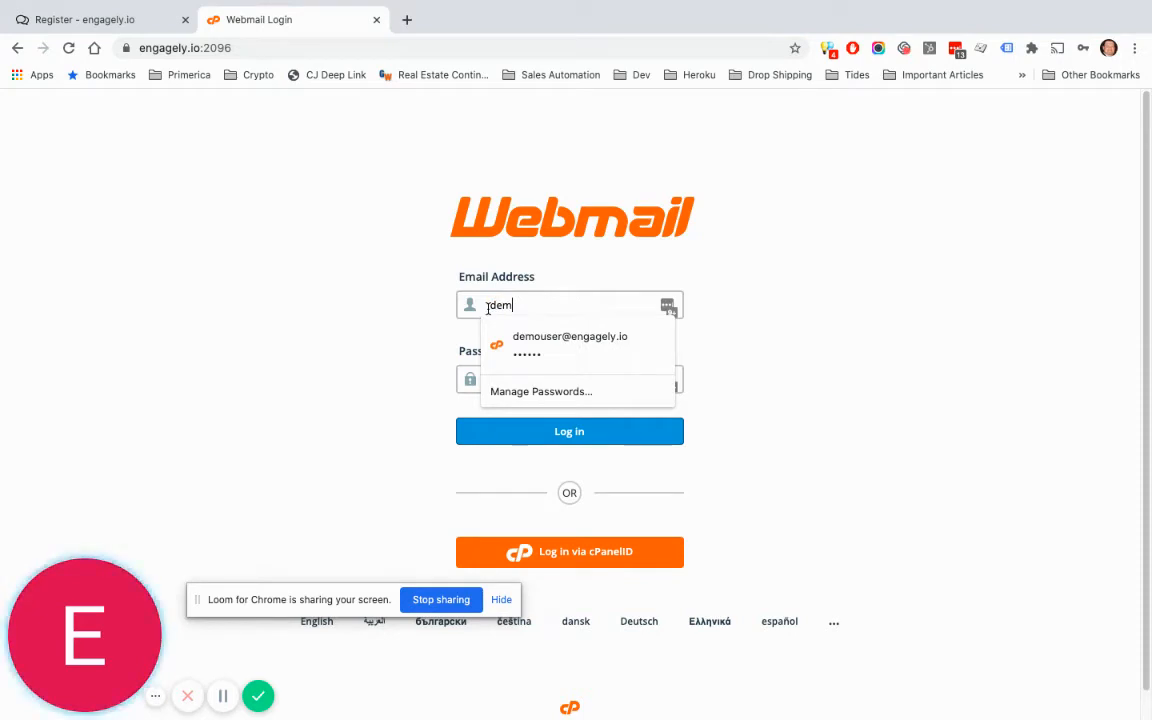
key(Down)
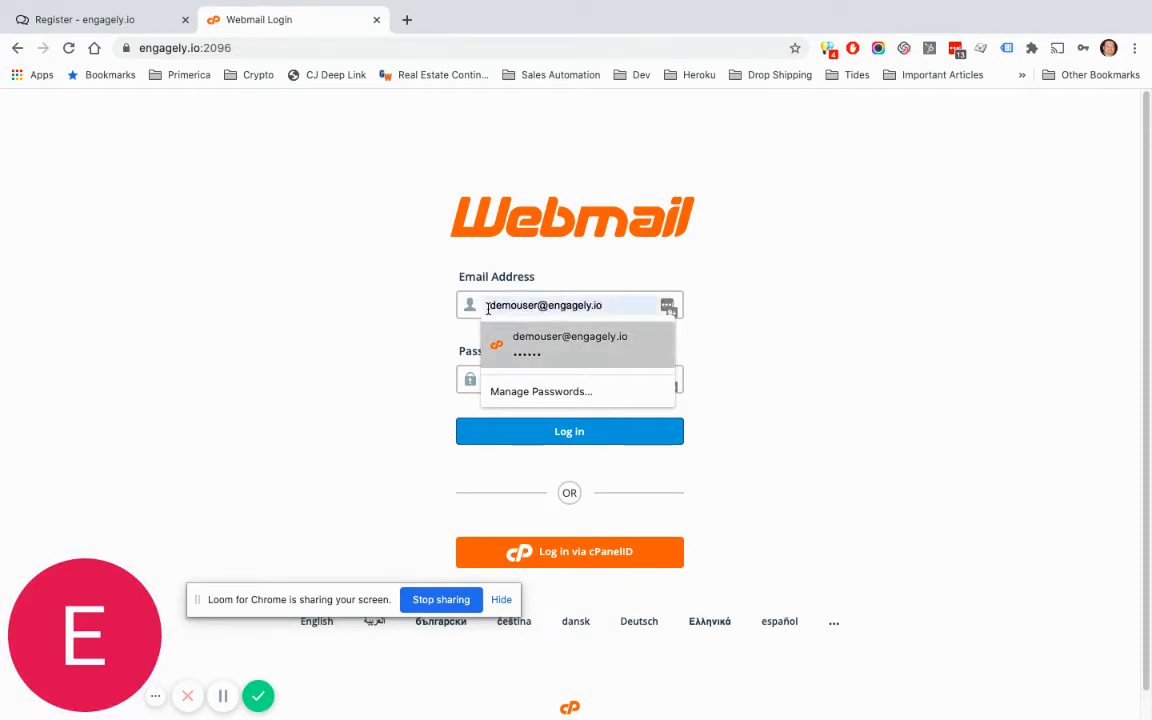
key(Return)
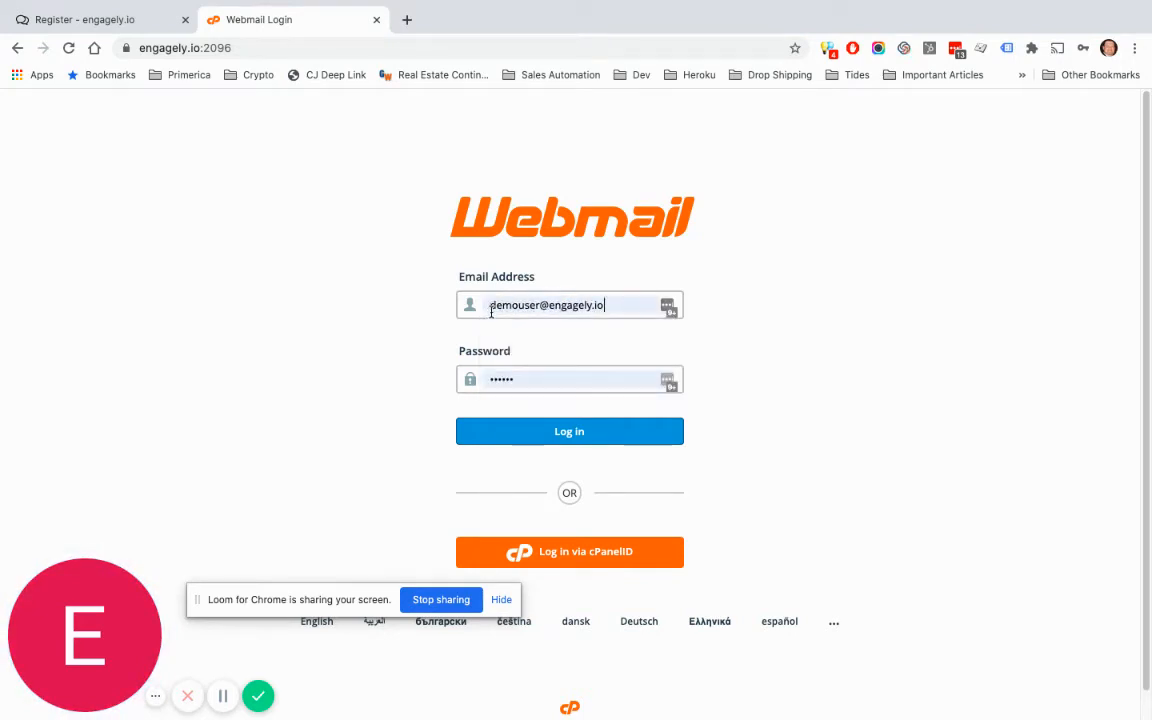
key(Tab)
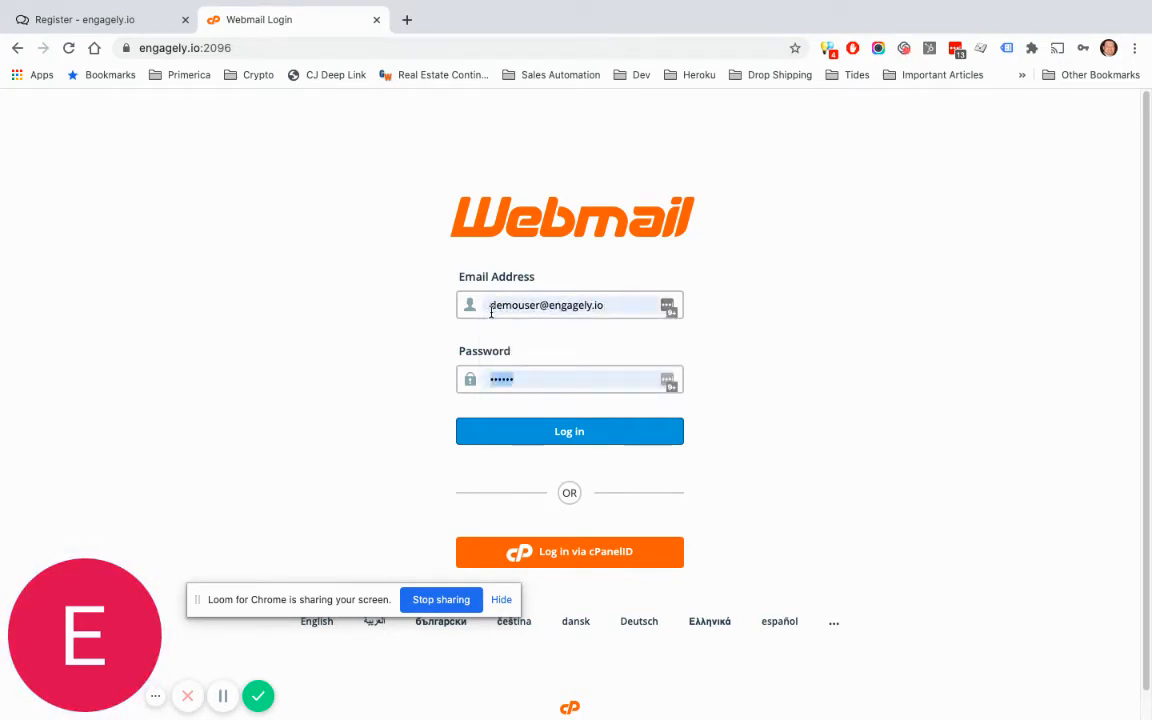
click(603, 440)
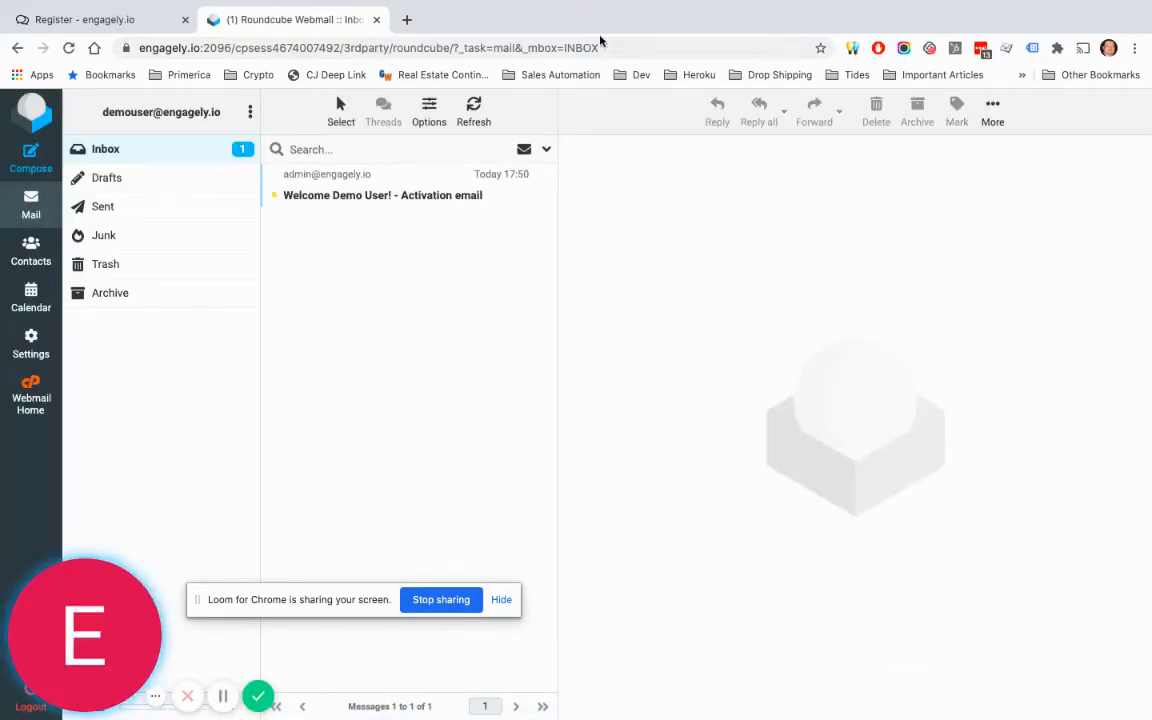
Step: Open the Welcome Demo User email and follow its 'Activate your account' link
click(385, 198)
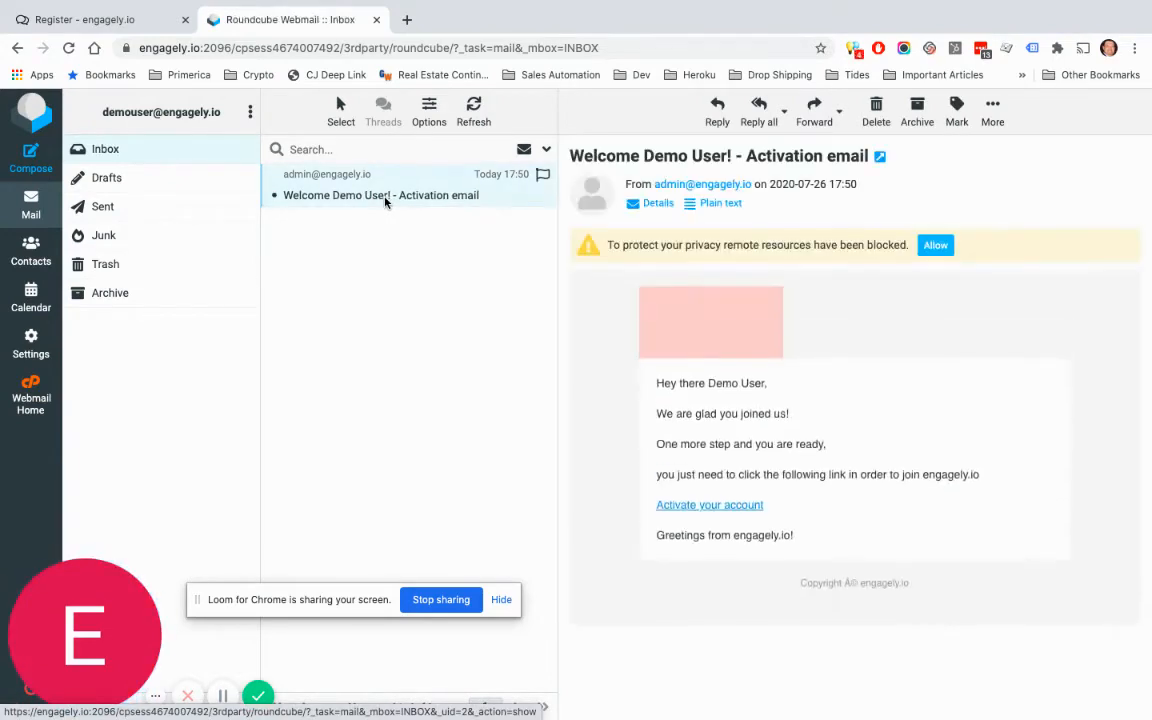
click(718, 506)
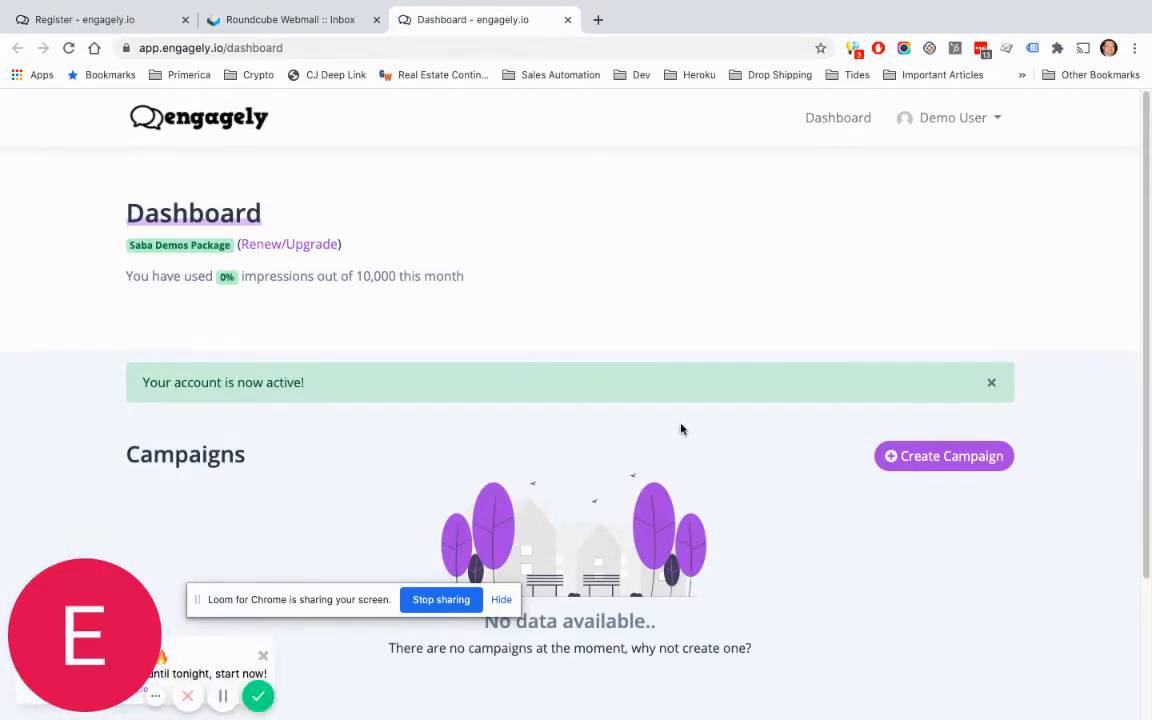
scroll(681, 429, down, 1)
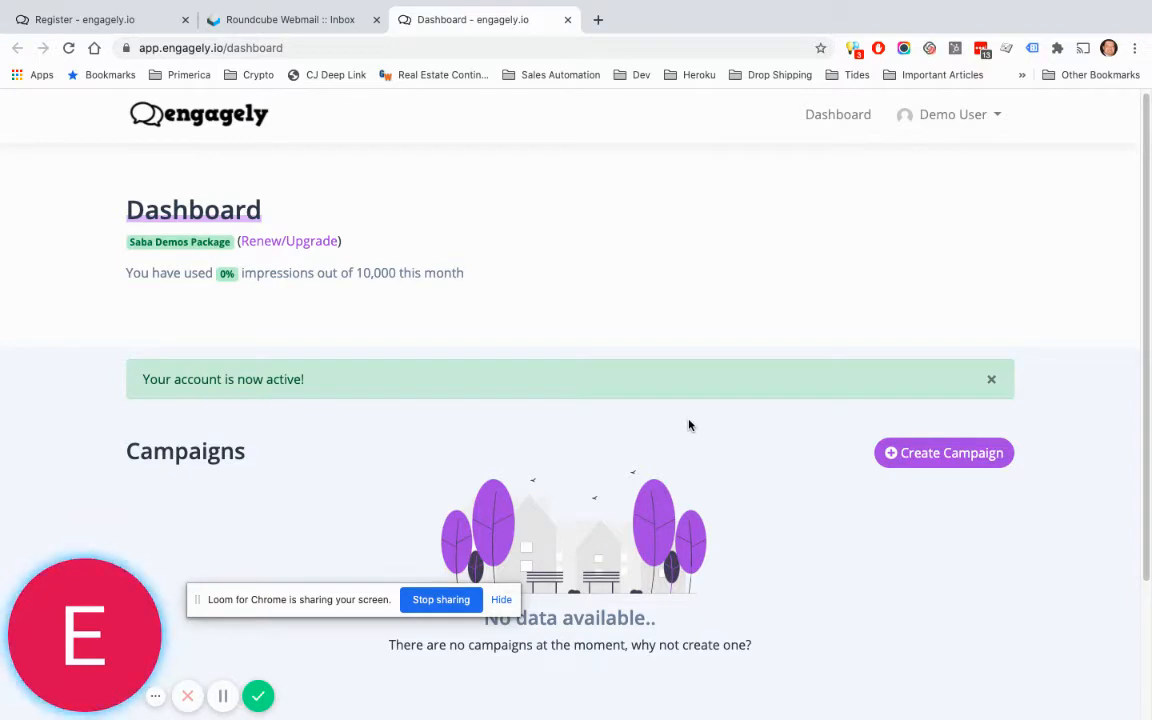
Step: Start a new campaign and enter 'Demo Video Campaign' as its name
click(951, 455)
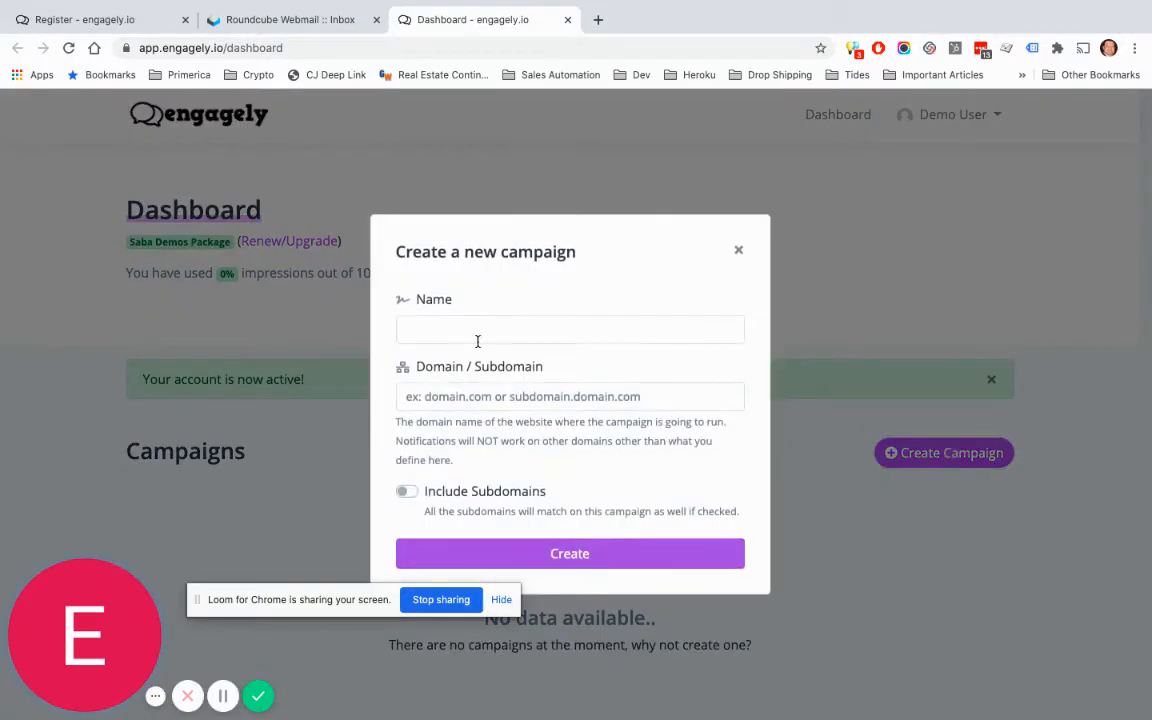
click(466, 333)
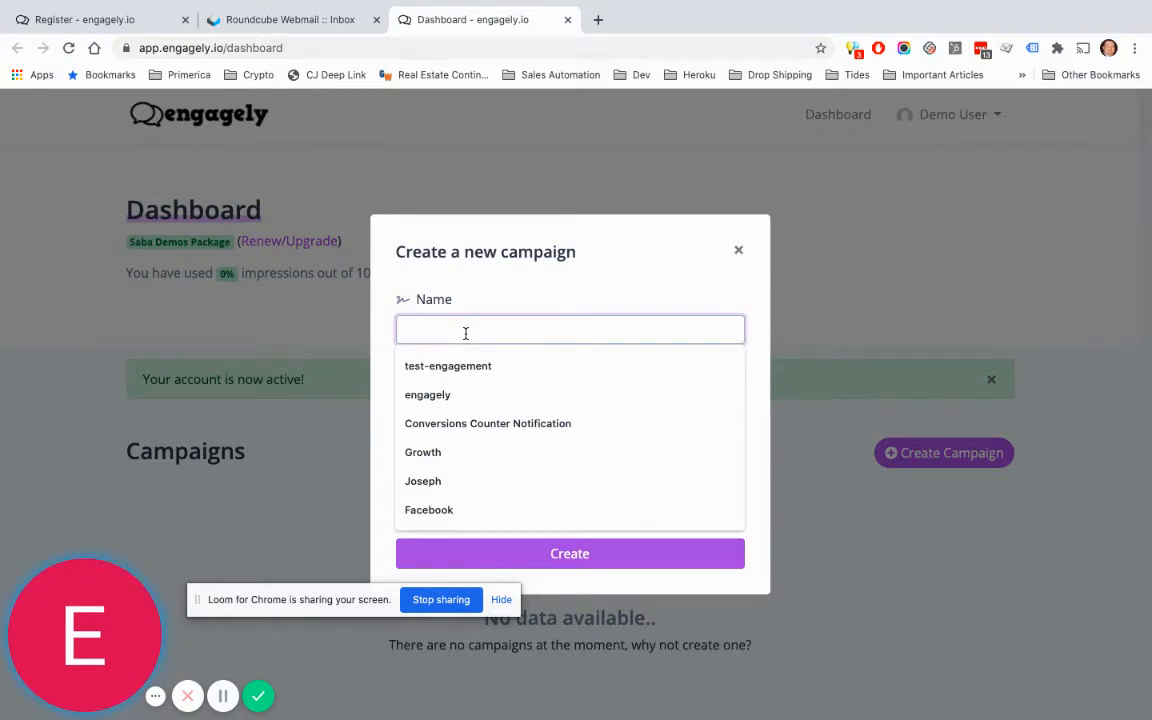
text(Demo)
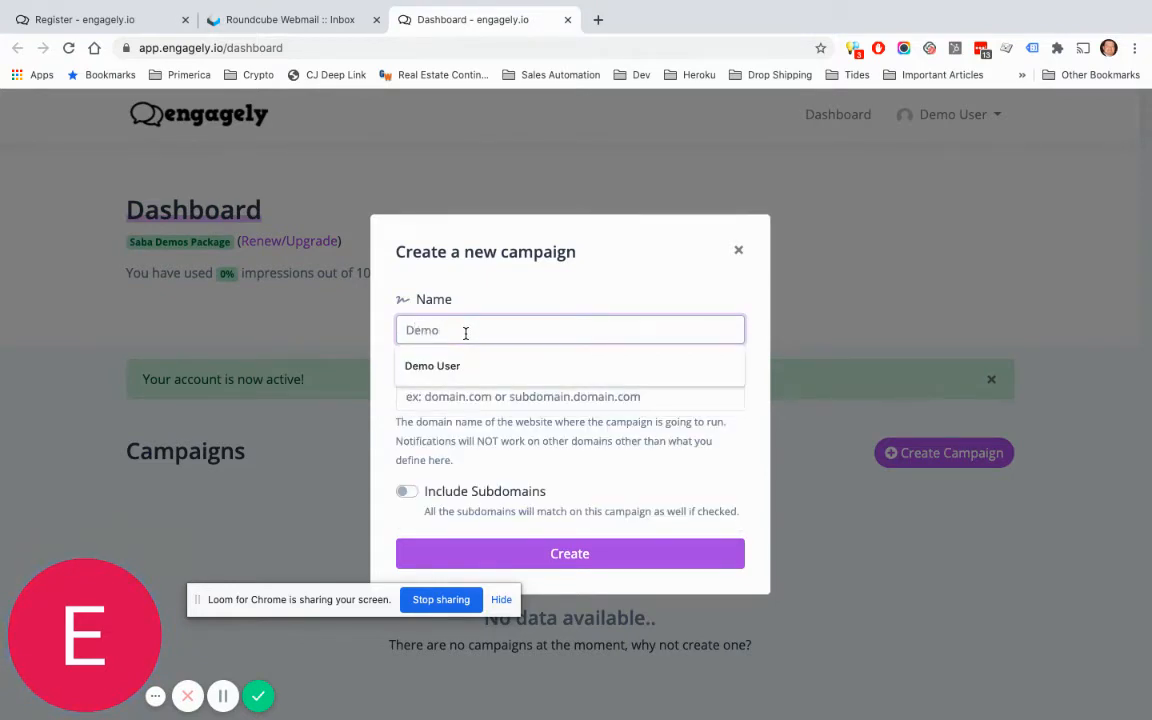
text( Video)
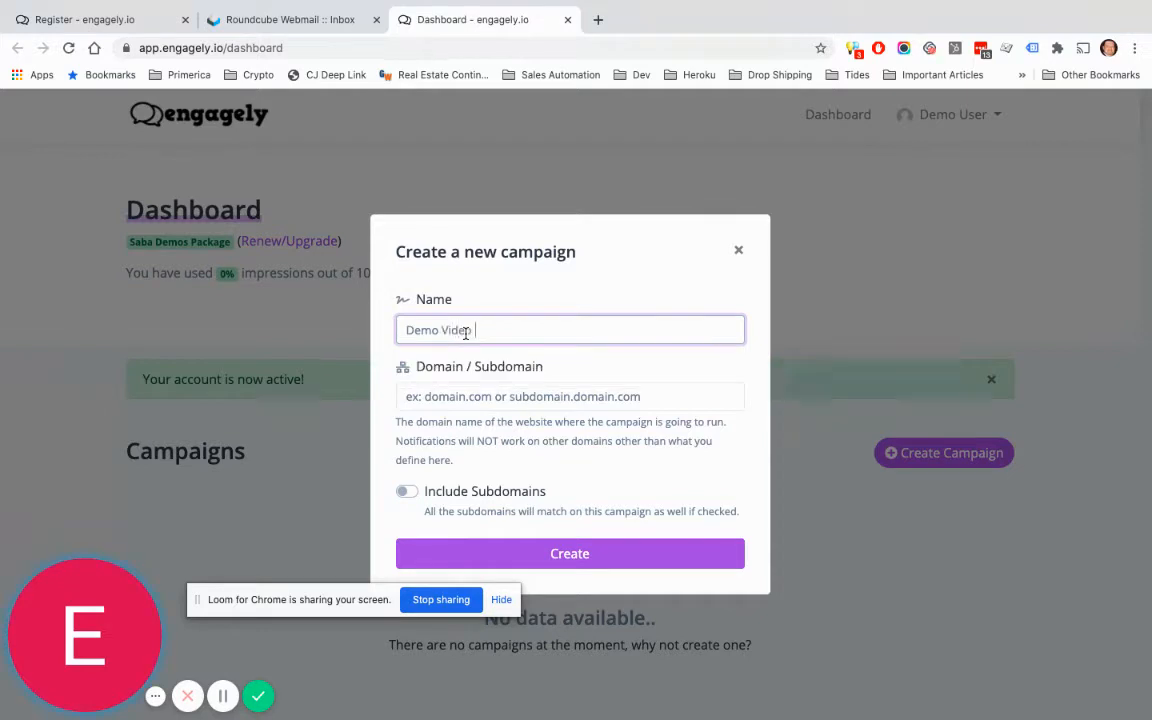
text( Campaign)
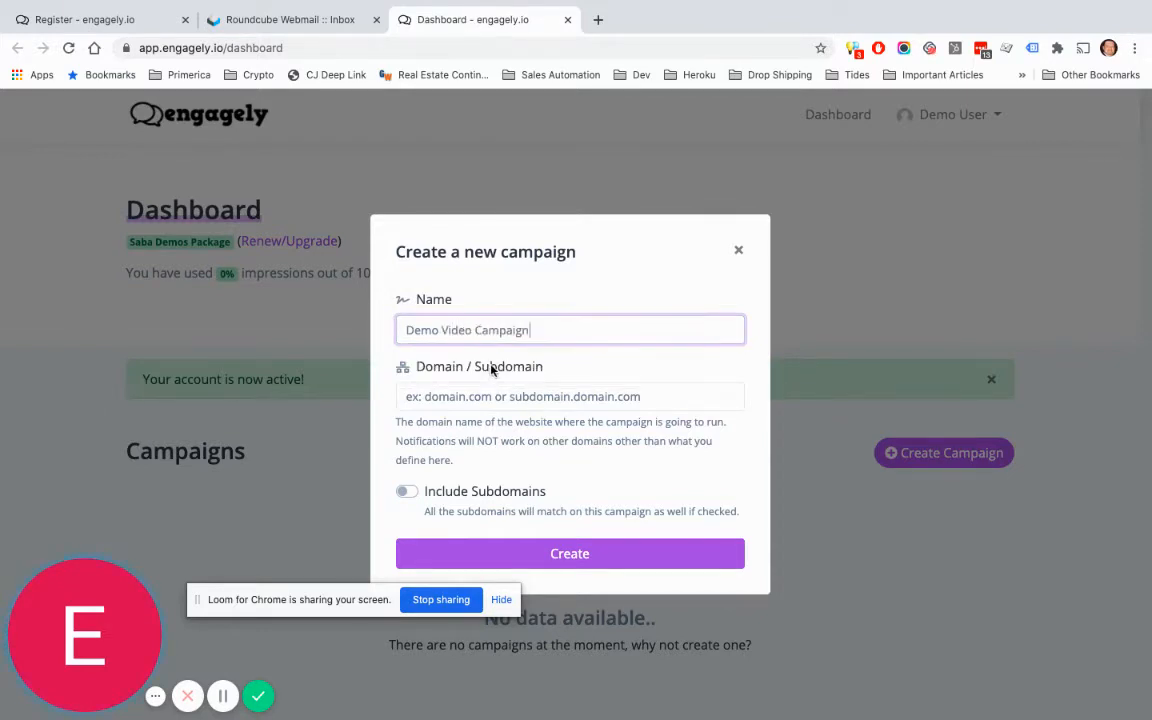
click(496, 367)
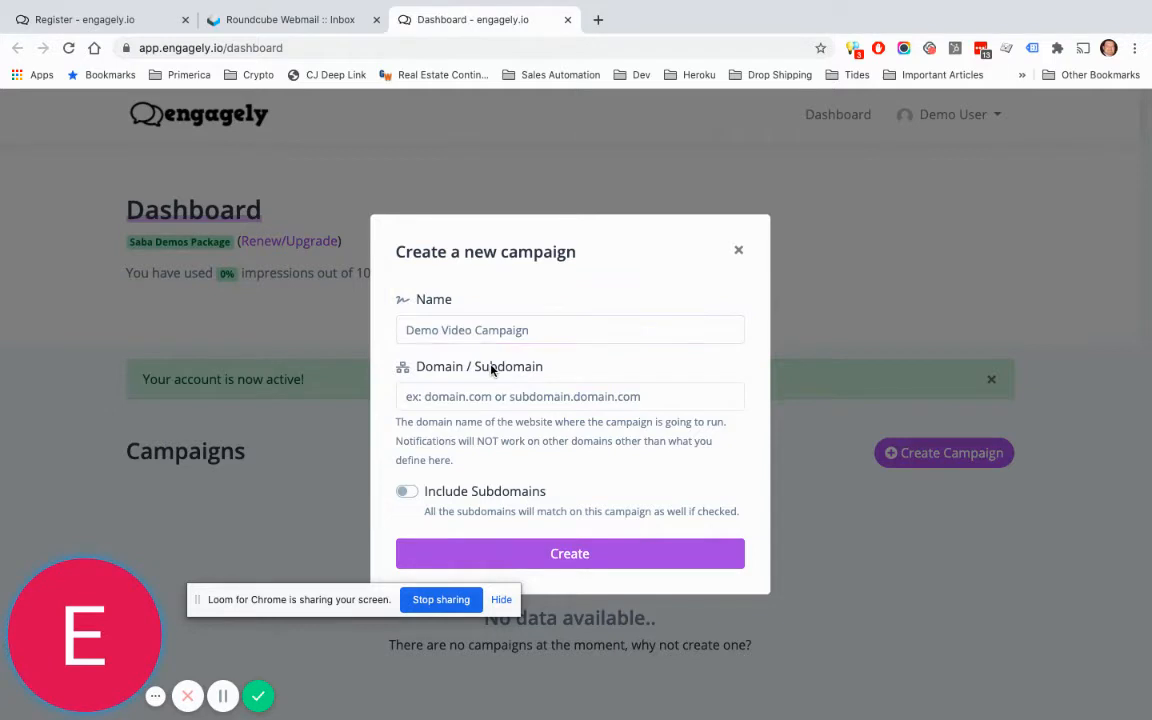
click(597, 19)
Step: Load evgagelydemo.mystagingwebsite.com, copy its URL, and return to the Engagely form
text(ev)
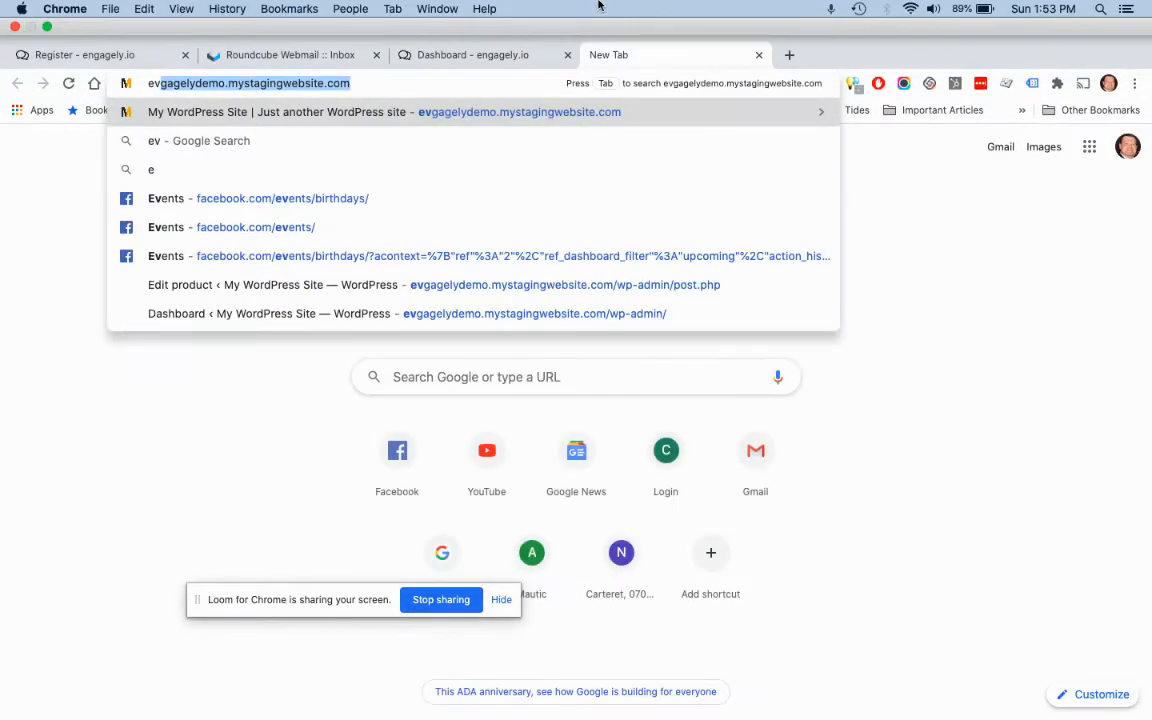
key(Return)
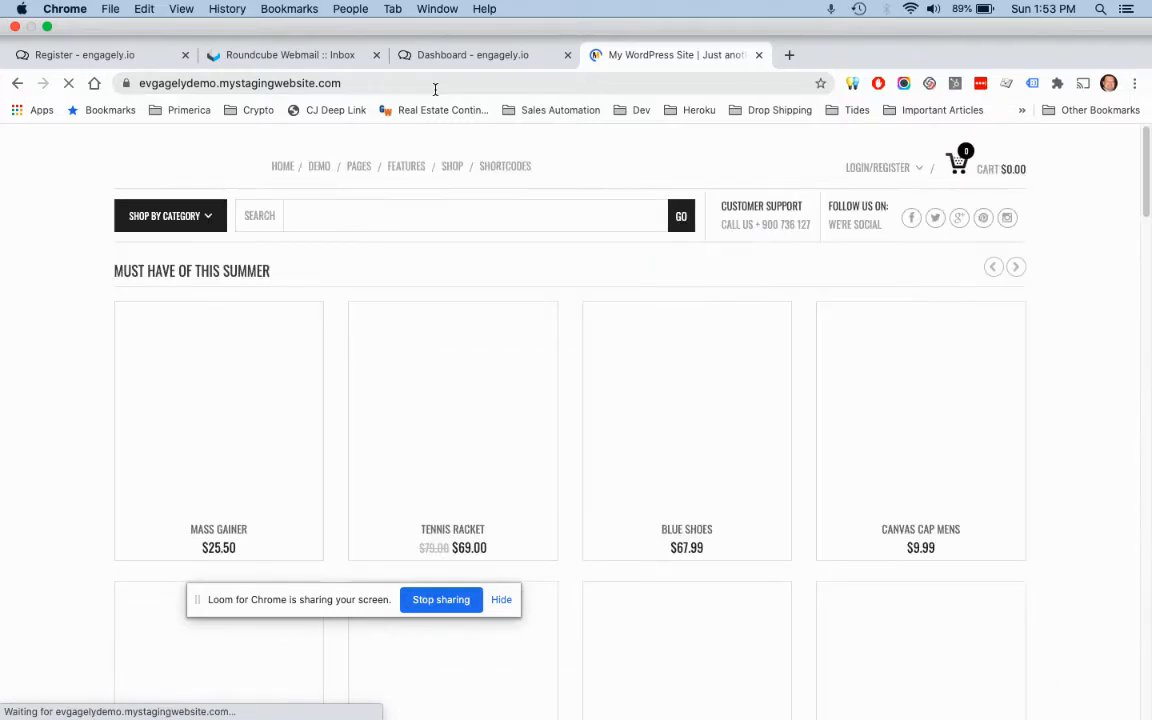
click(430, 86)
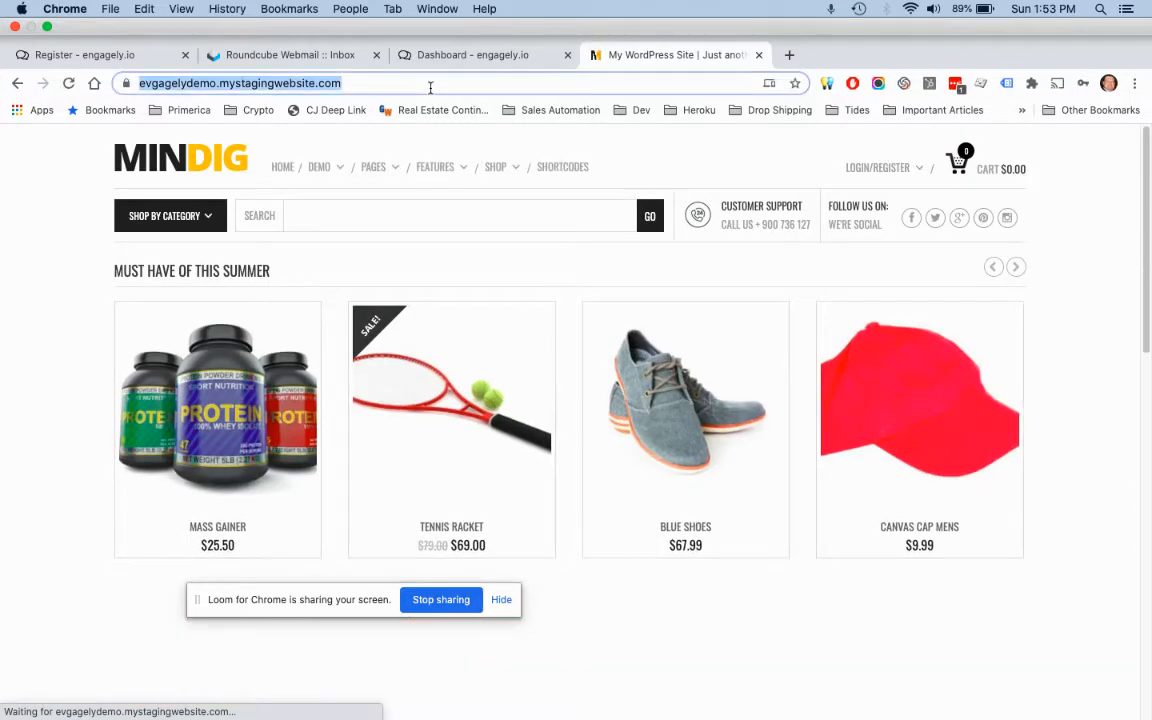
key(super+c)
click(403, 52)
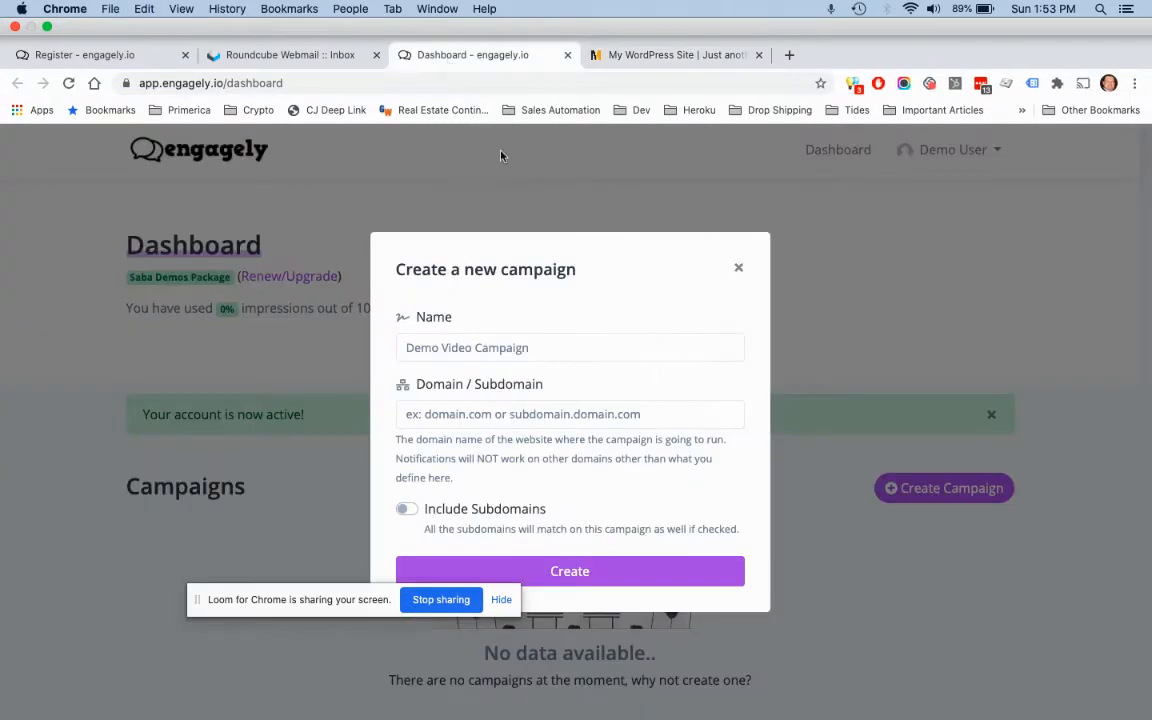
Step: Paste the store URL as the campaign domain and create the campaign
click(461, 399)
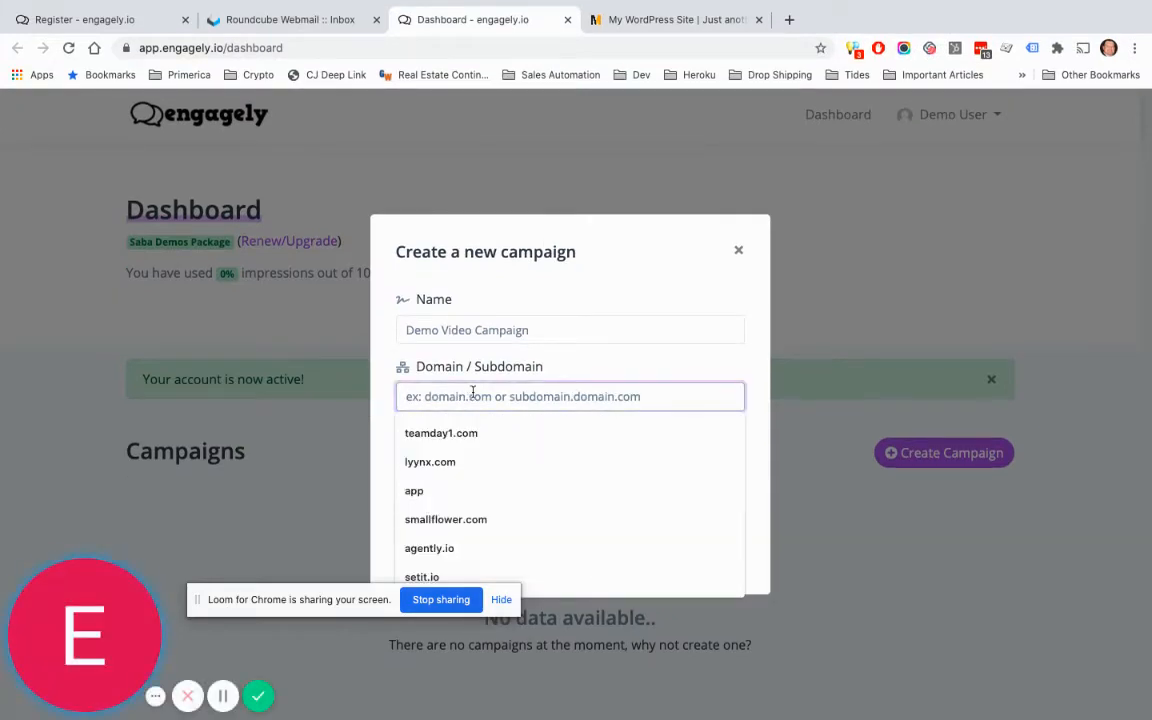
key(super+v)
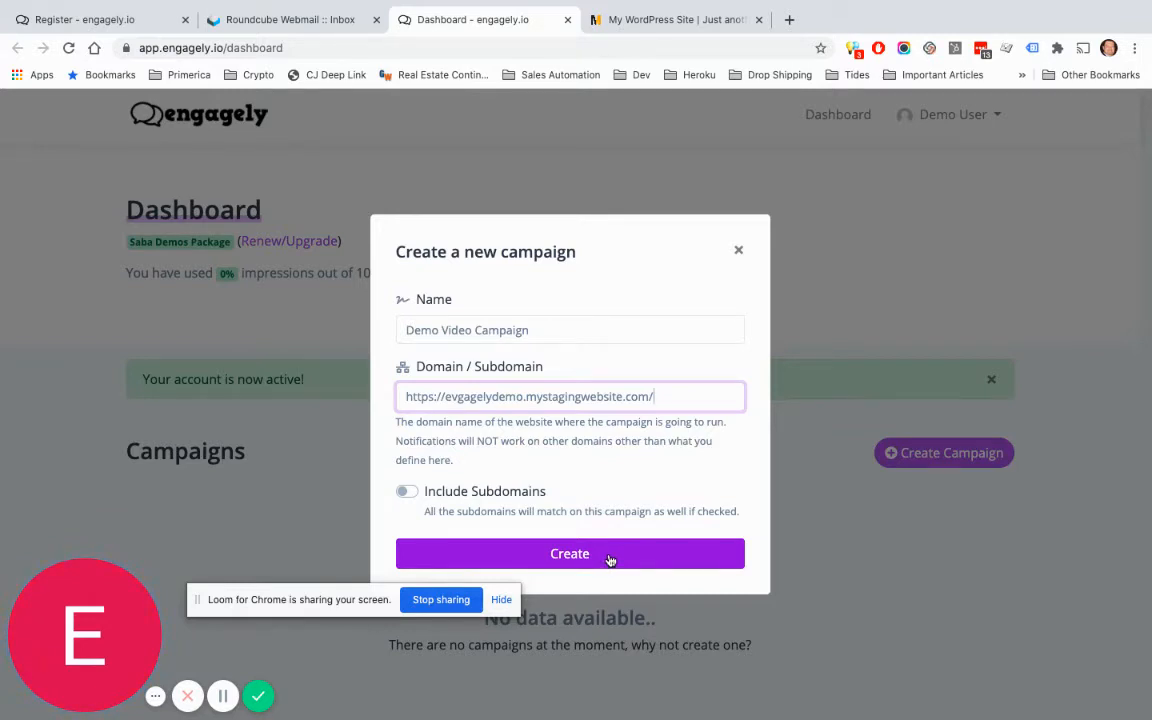
click(610, 556)
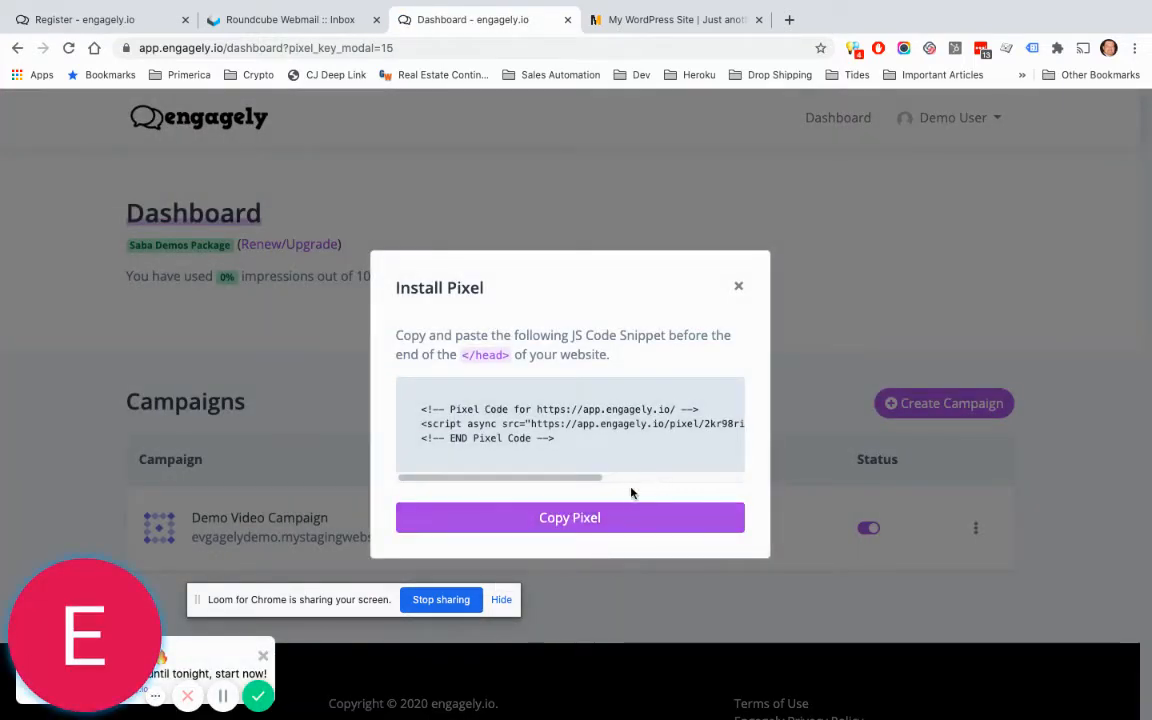
Step: Copy the campaign's pixel snippet and switch to the WordPress store tab
click(607, 518)
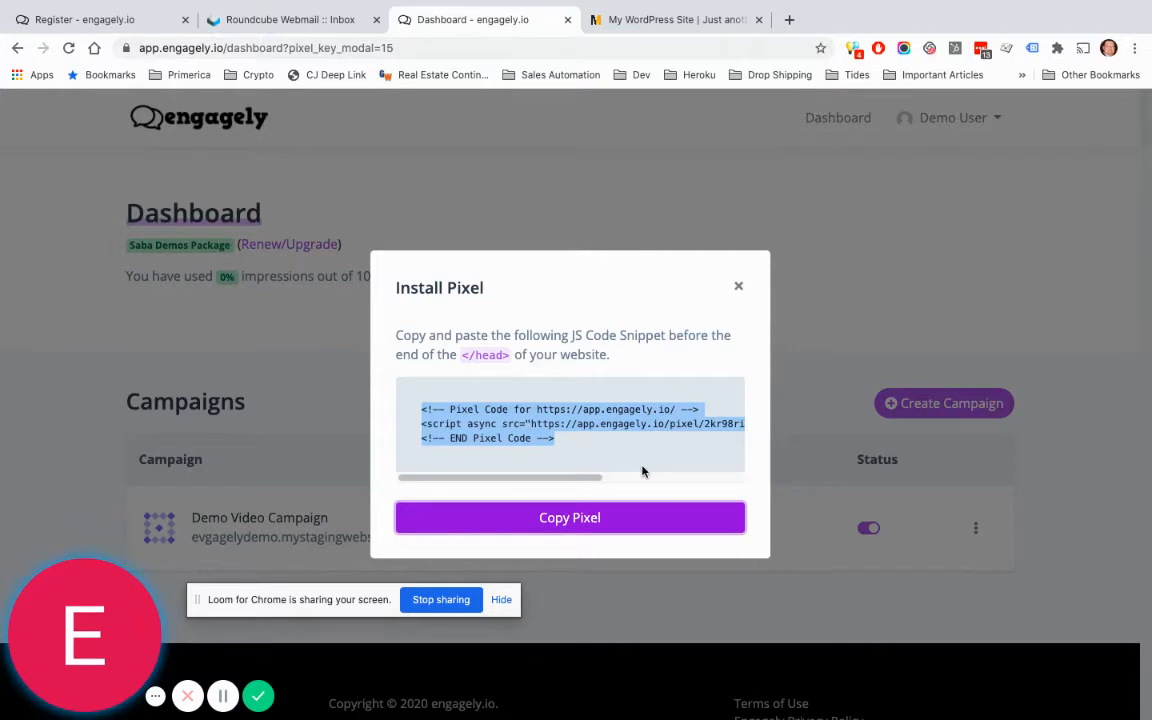
click(661, 20)
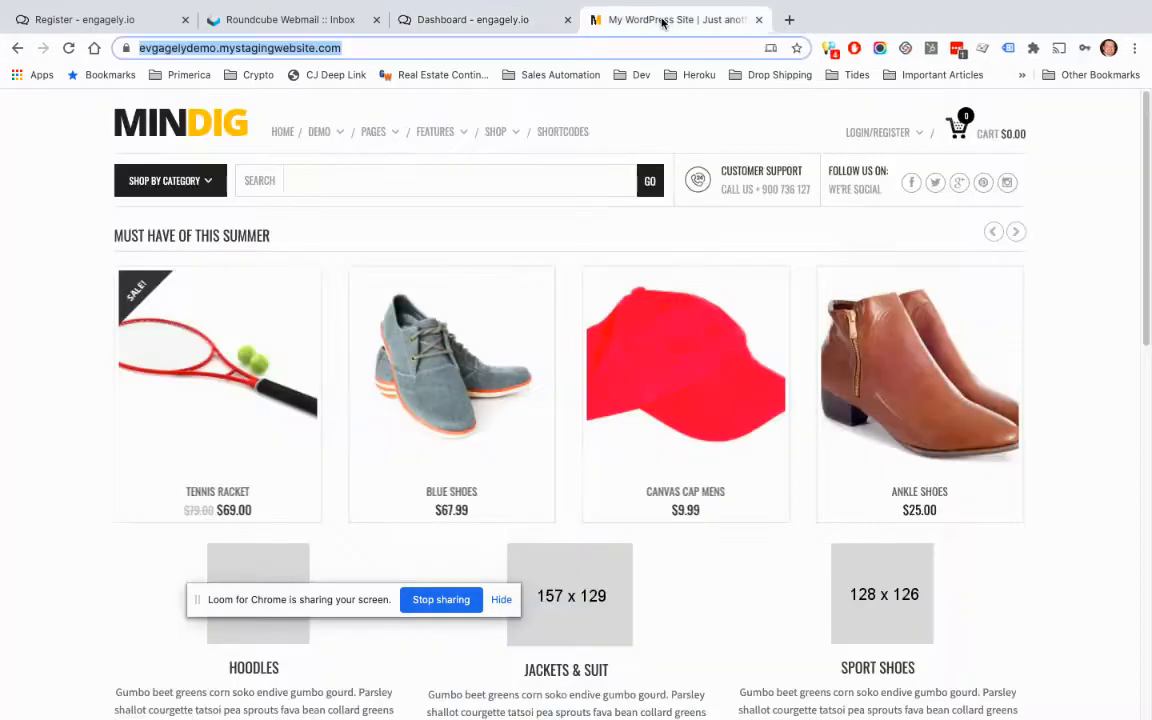
click(430, 52)
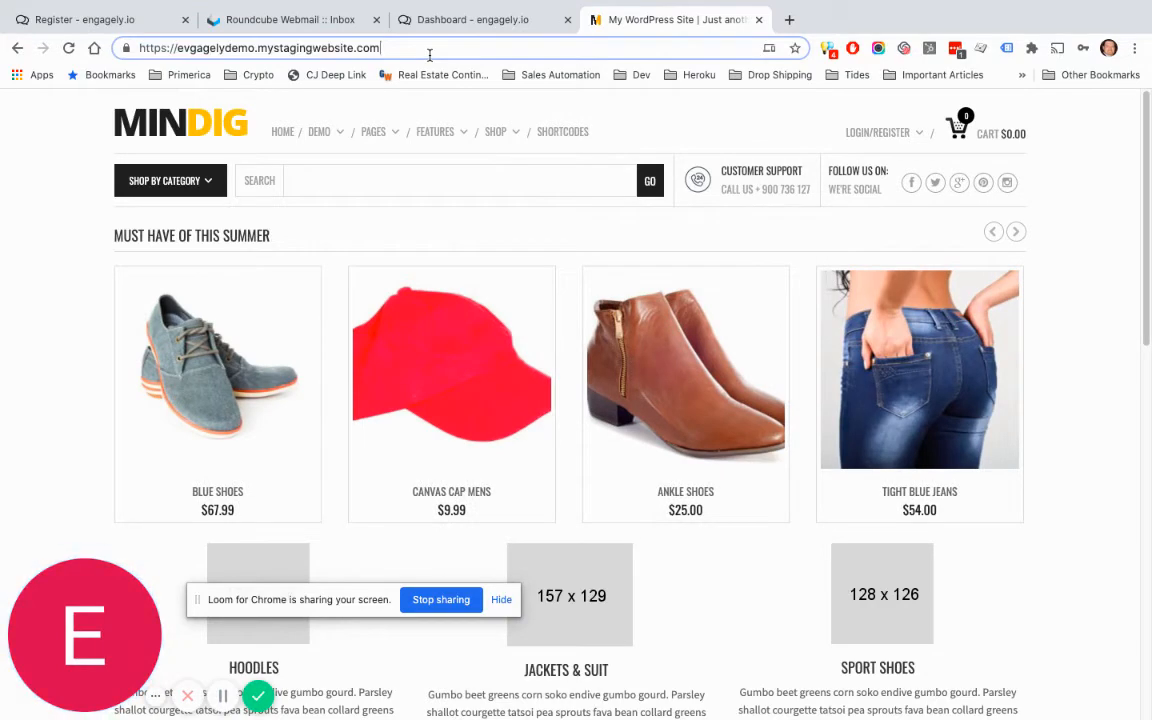
Step: Load the store's /wp-admin address and log in to WordPress
text(/wp)
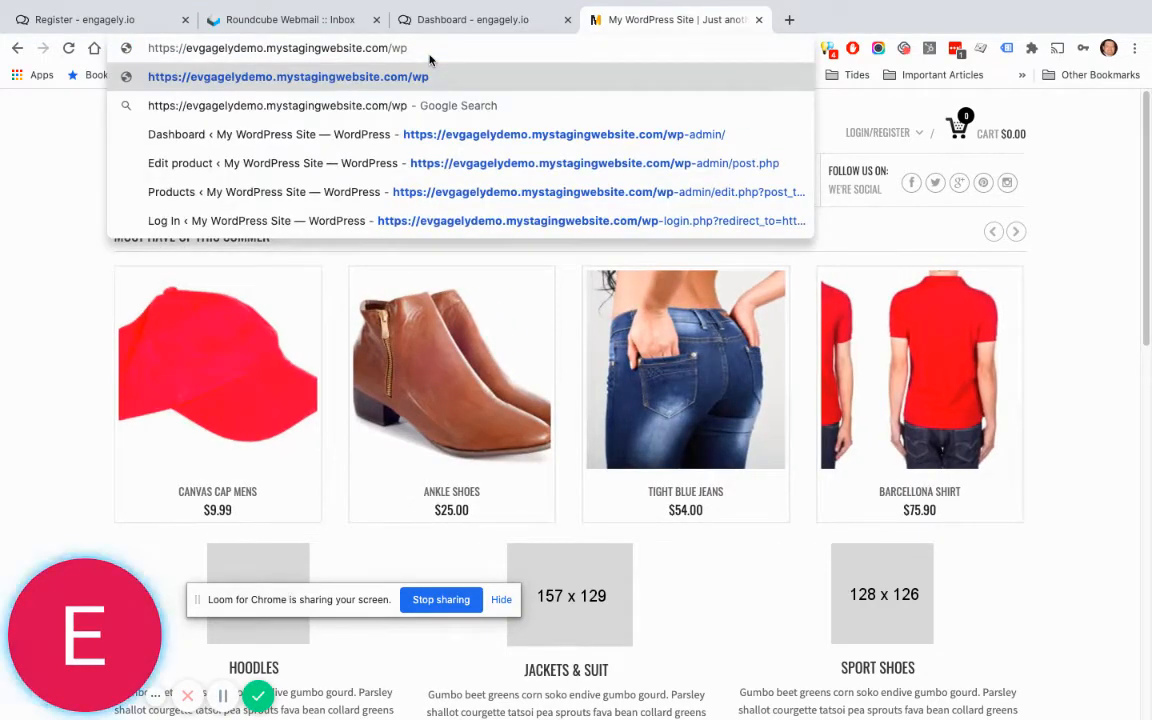
key(Down)
key(Return)
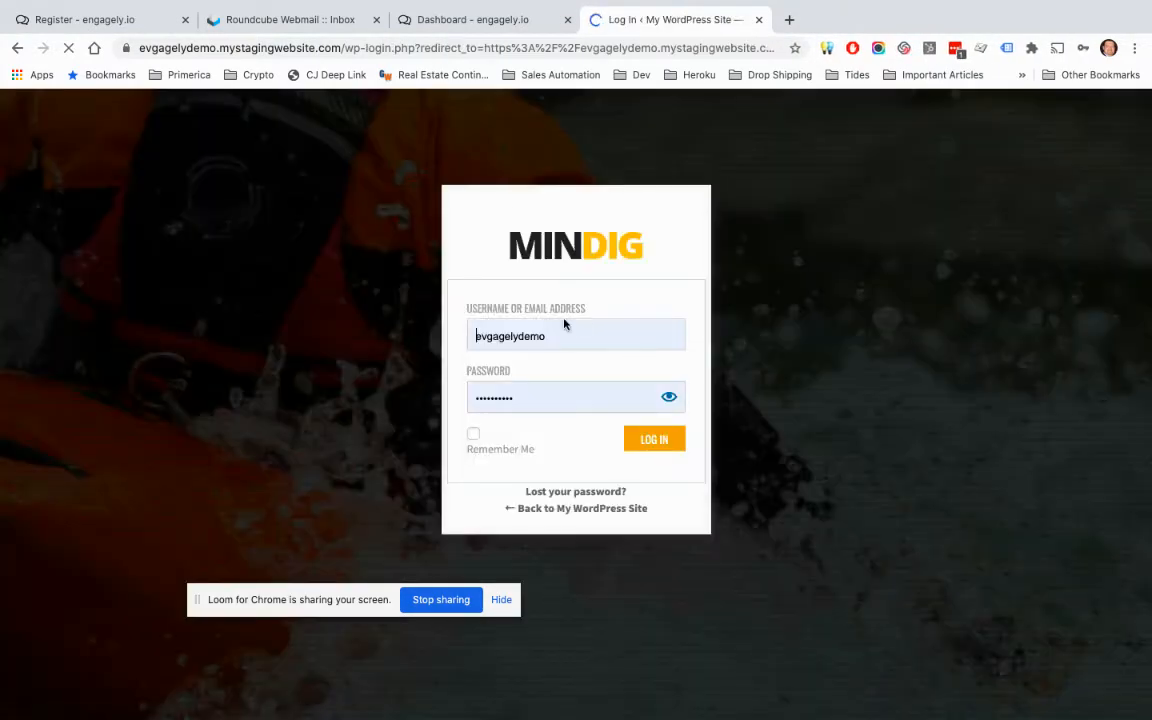
click(653, 442)
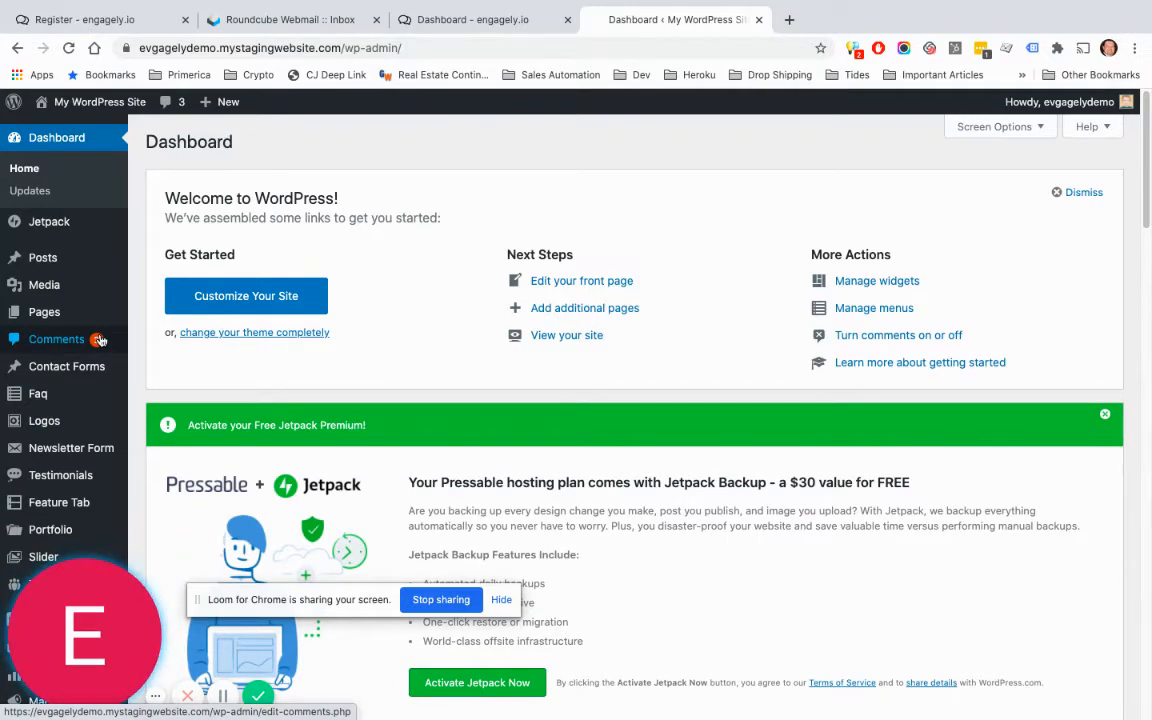
Step: Open Plugins > Add New and search the plugin directory for 'insert leader'
scroll(99, 340, down, 3)
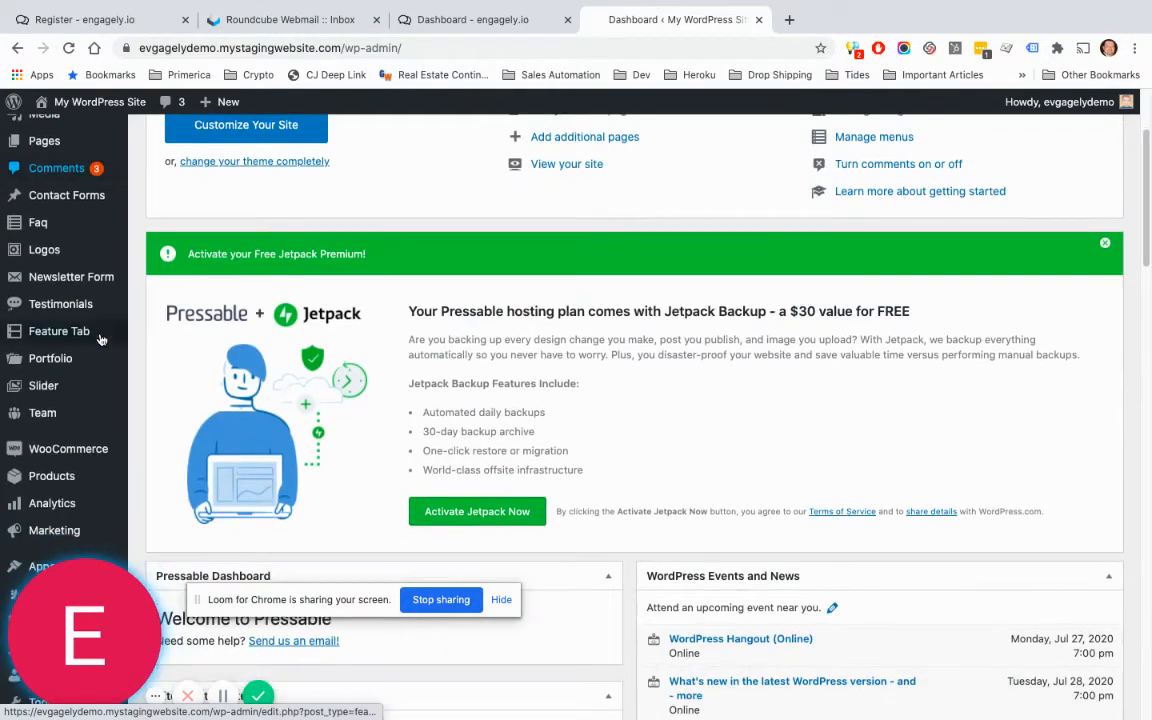
scroll(99, 340, down, 3)
scroll(99, 340, down, 1)
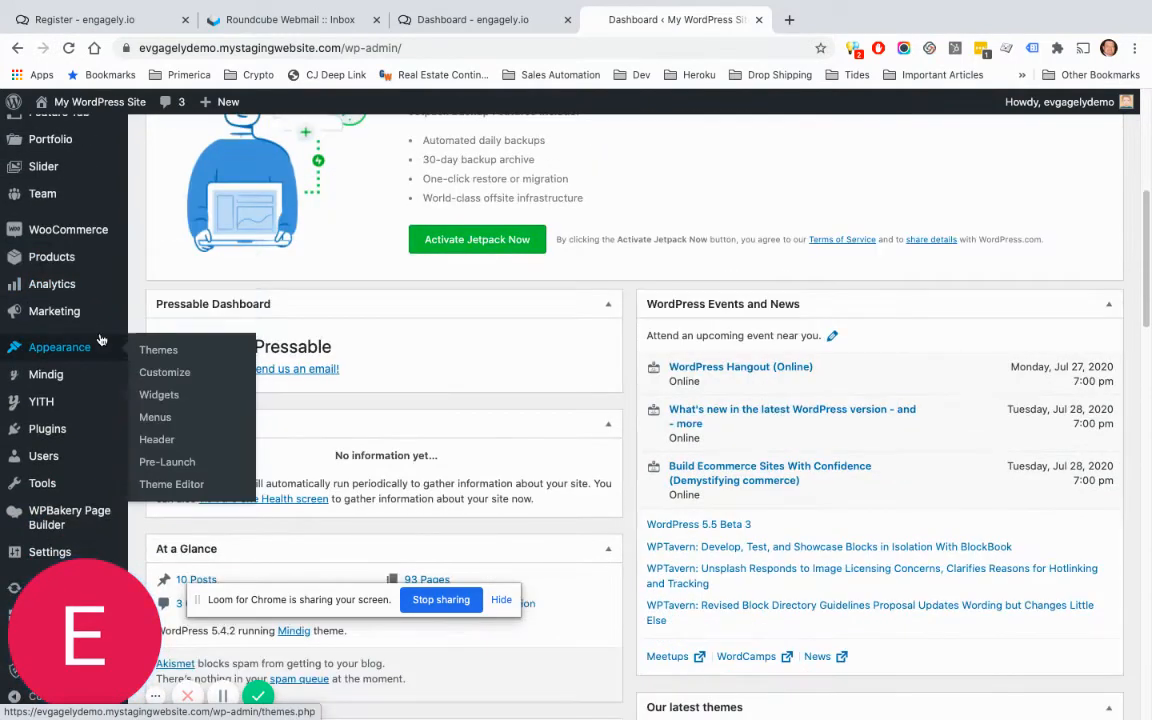
mouse_move(77, 432)
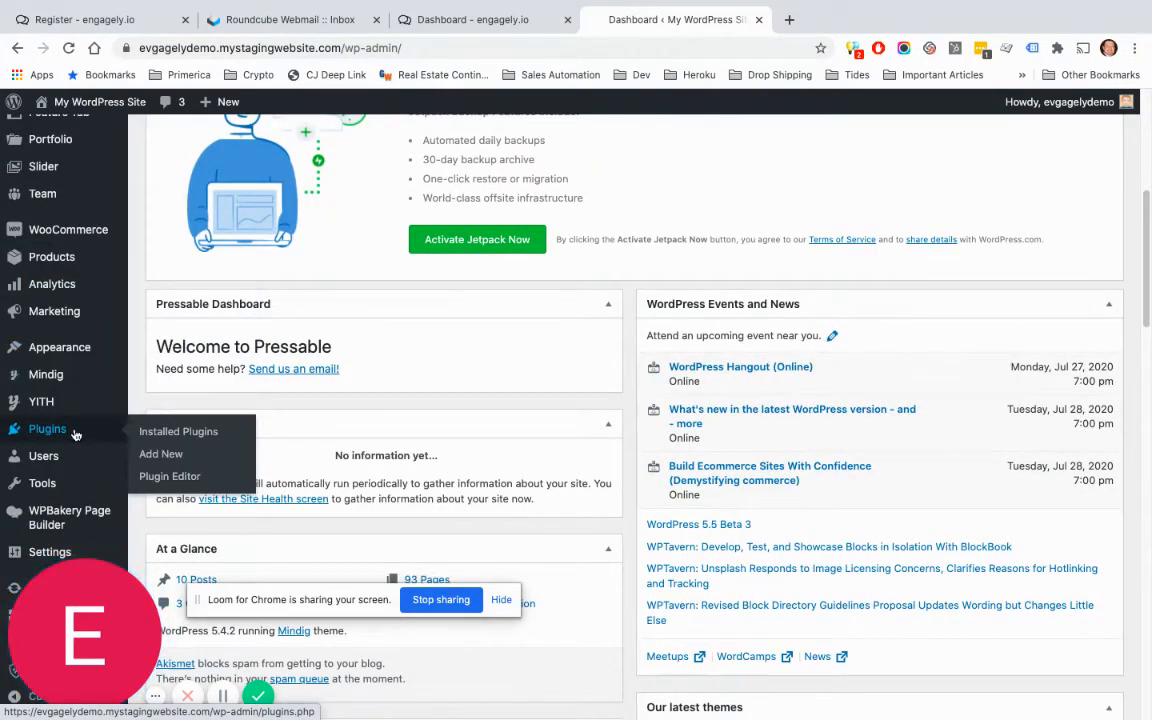
click(145, 456)
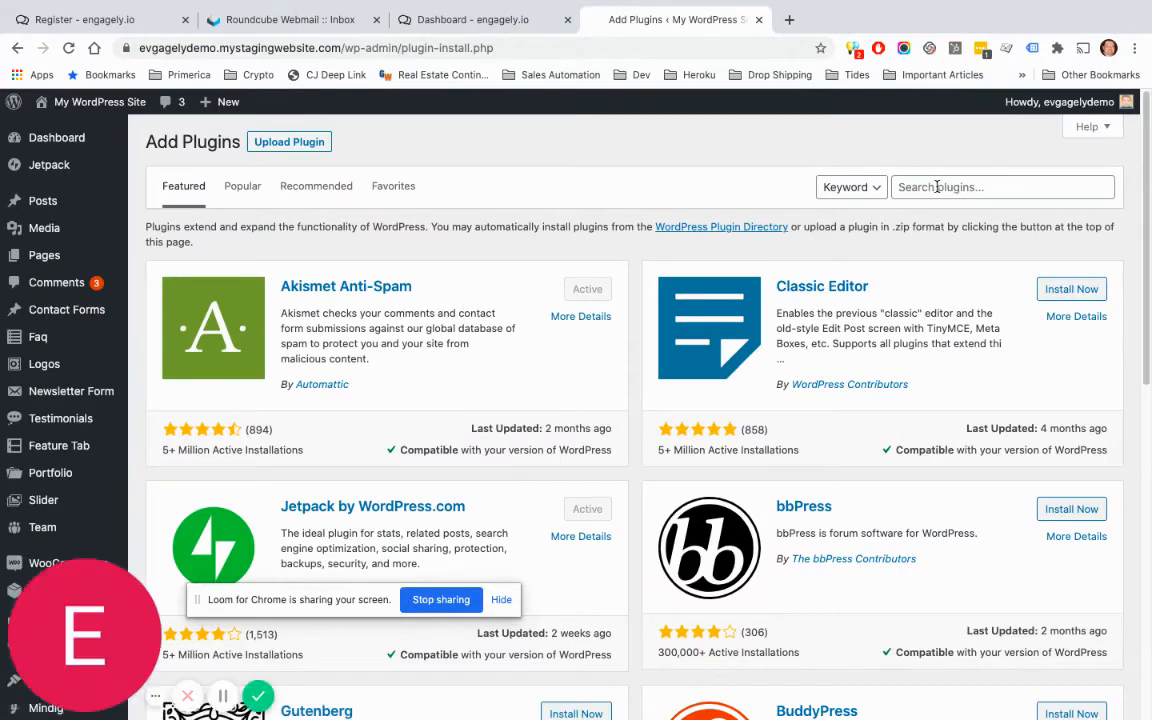
click(935, 187)
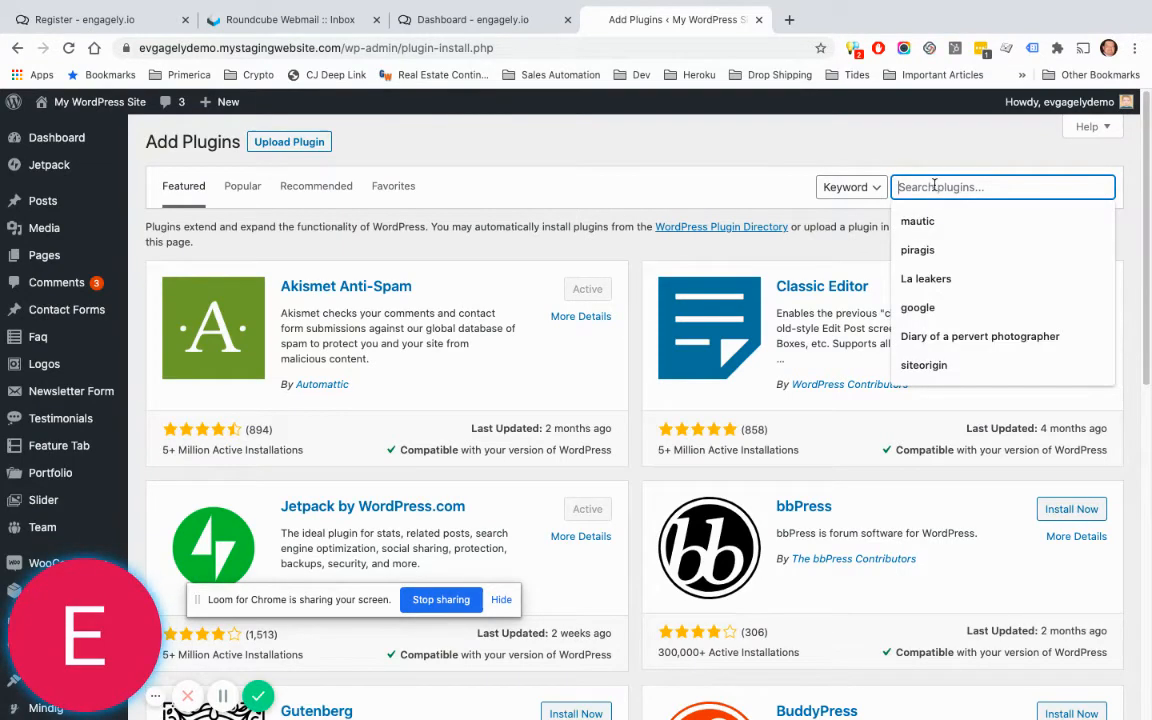
text(insert lead)
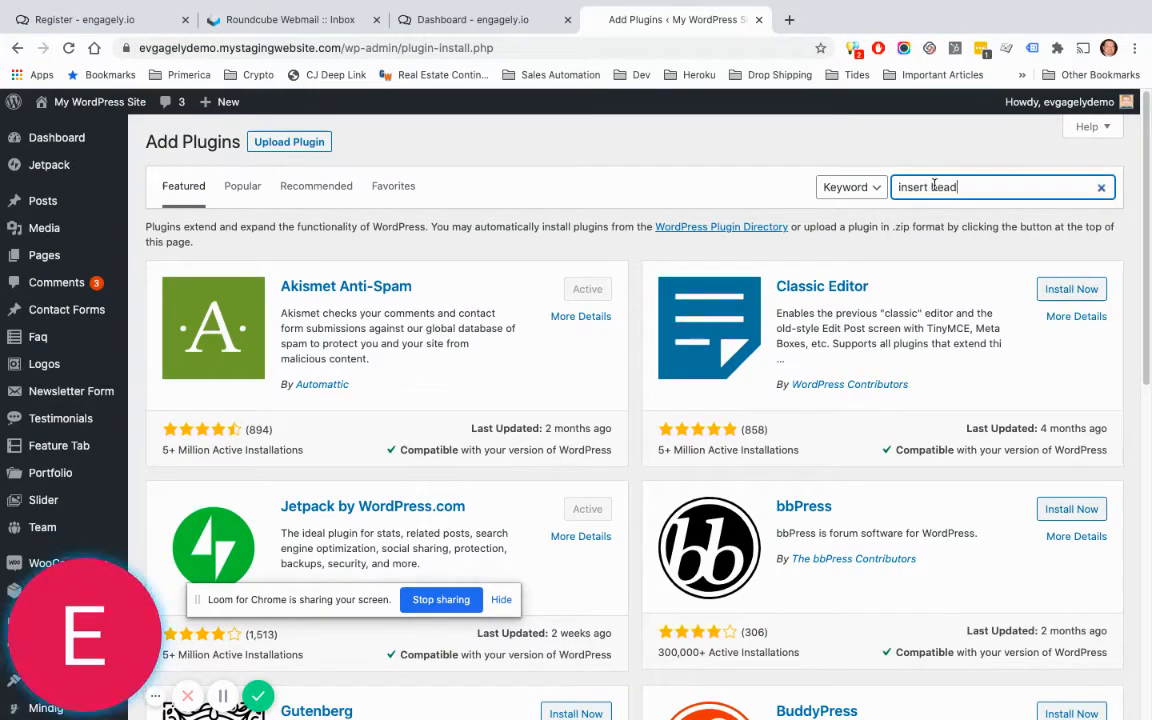
text(er)
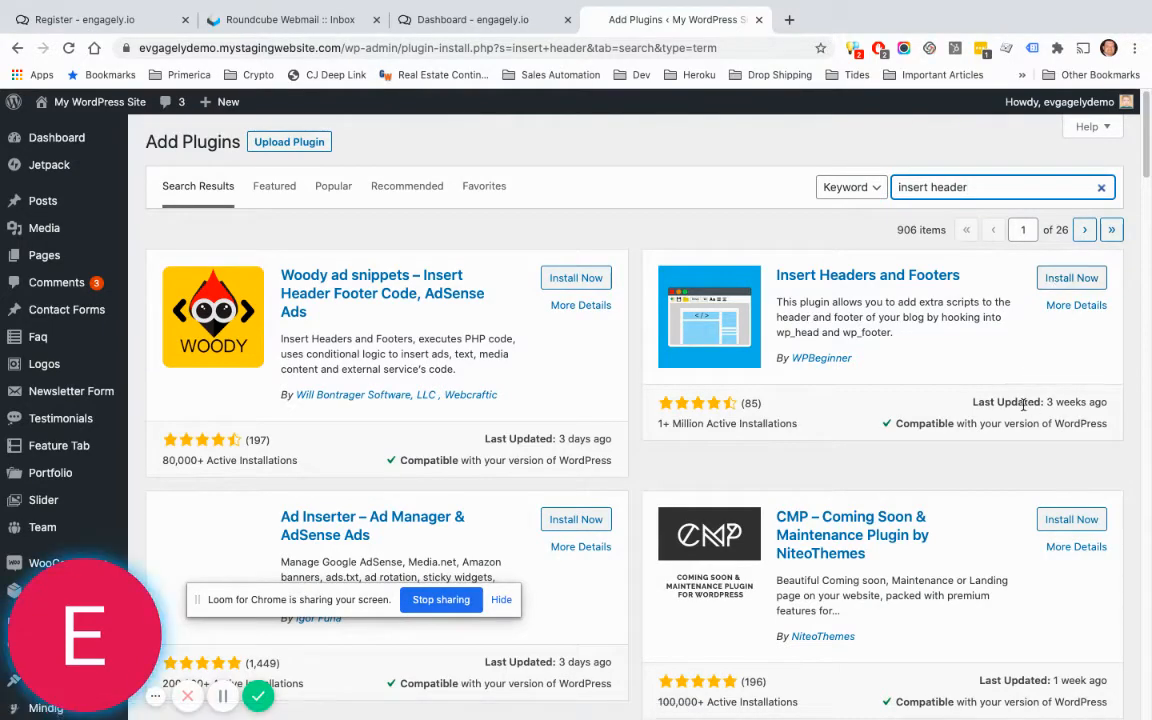
Step: Install and activate Insert Headers and Footers from the plugin search results
click(1059, 285)
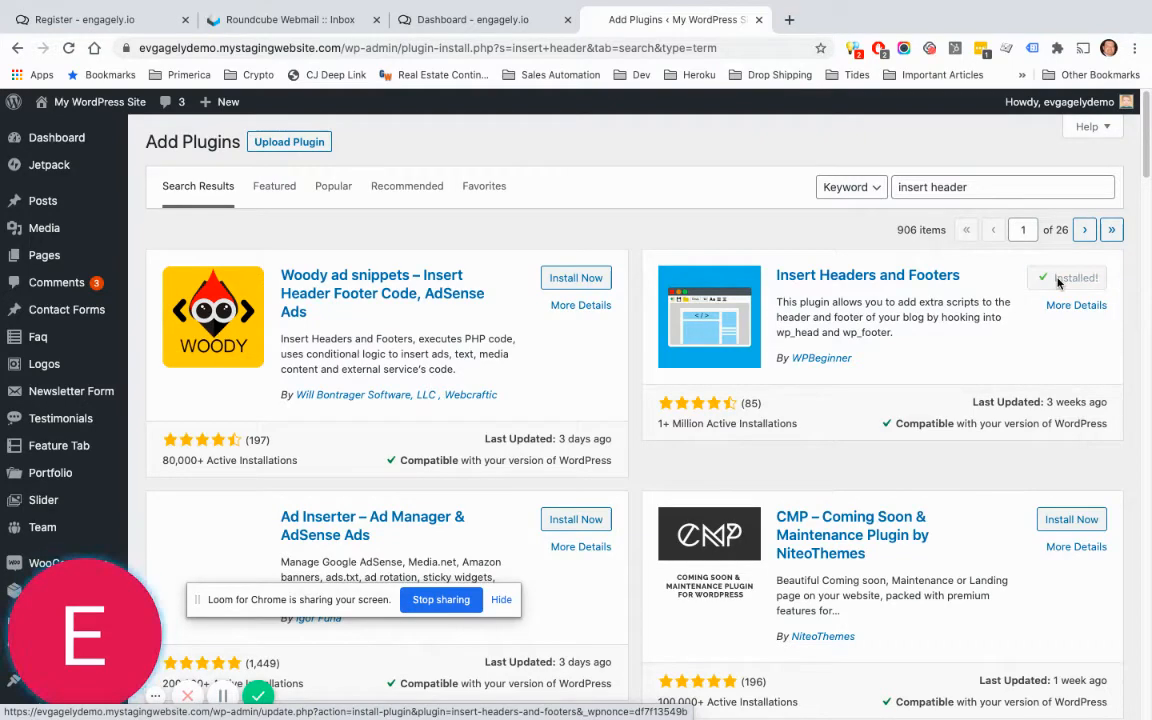
click(1059, 283)
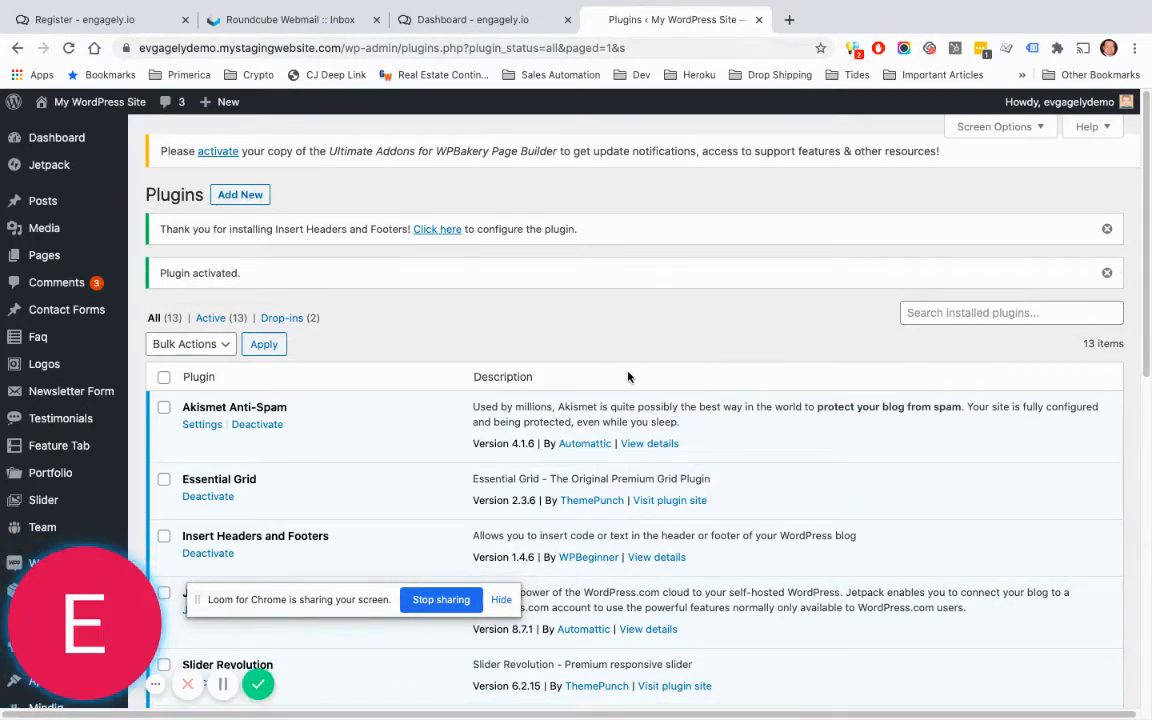
scroll(105, 370, down, 5)
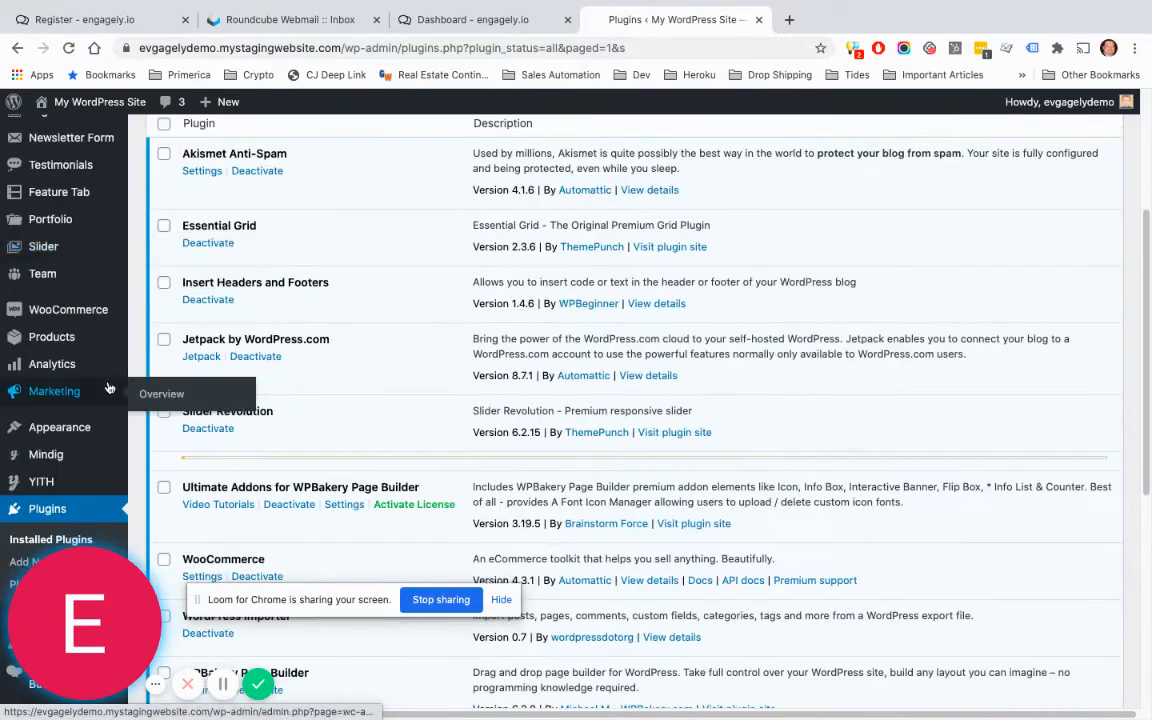
mouse_move(110, 384)
scroll(108, 400, down, 5)
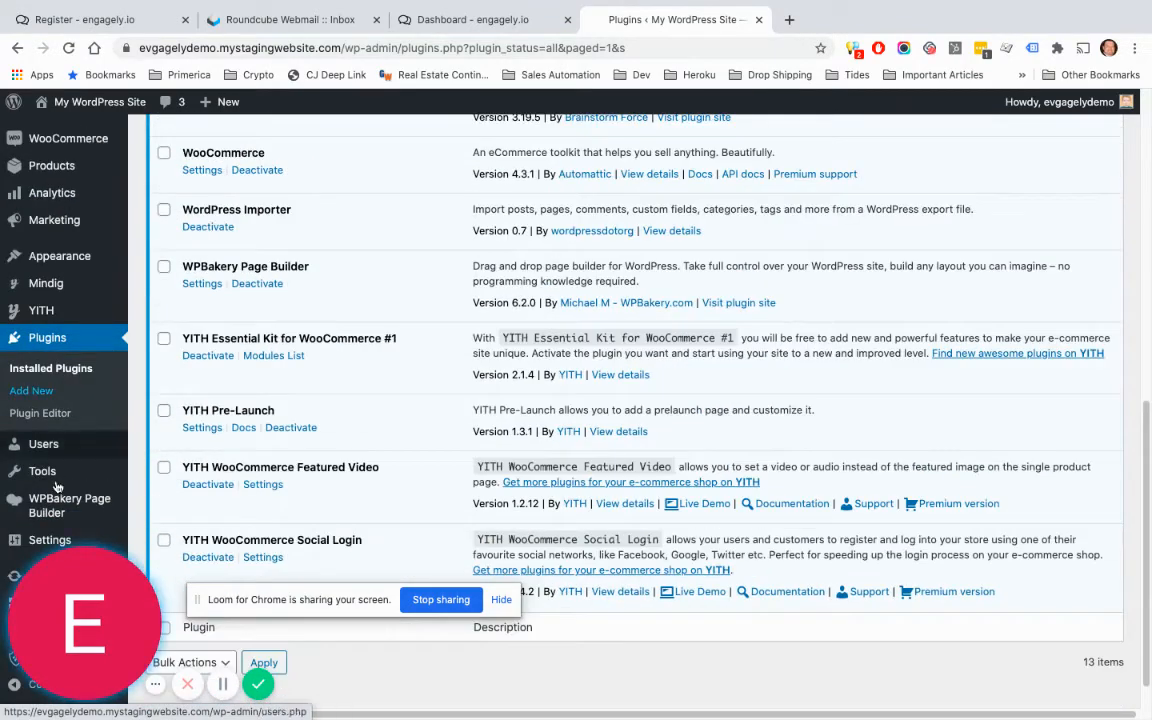
mouse_move(55, 540)
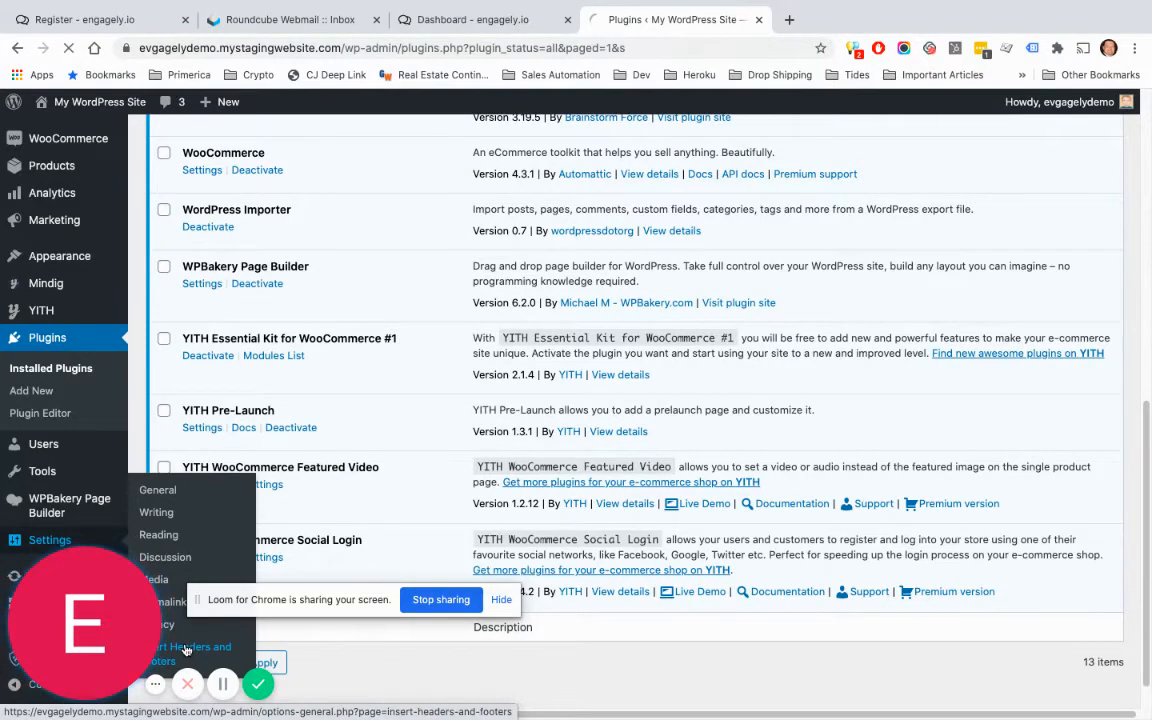
Step: Copy the engagely pixel code into Scripts in Header on Insert Headers and Footers and save
click(185, 650)
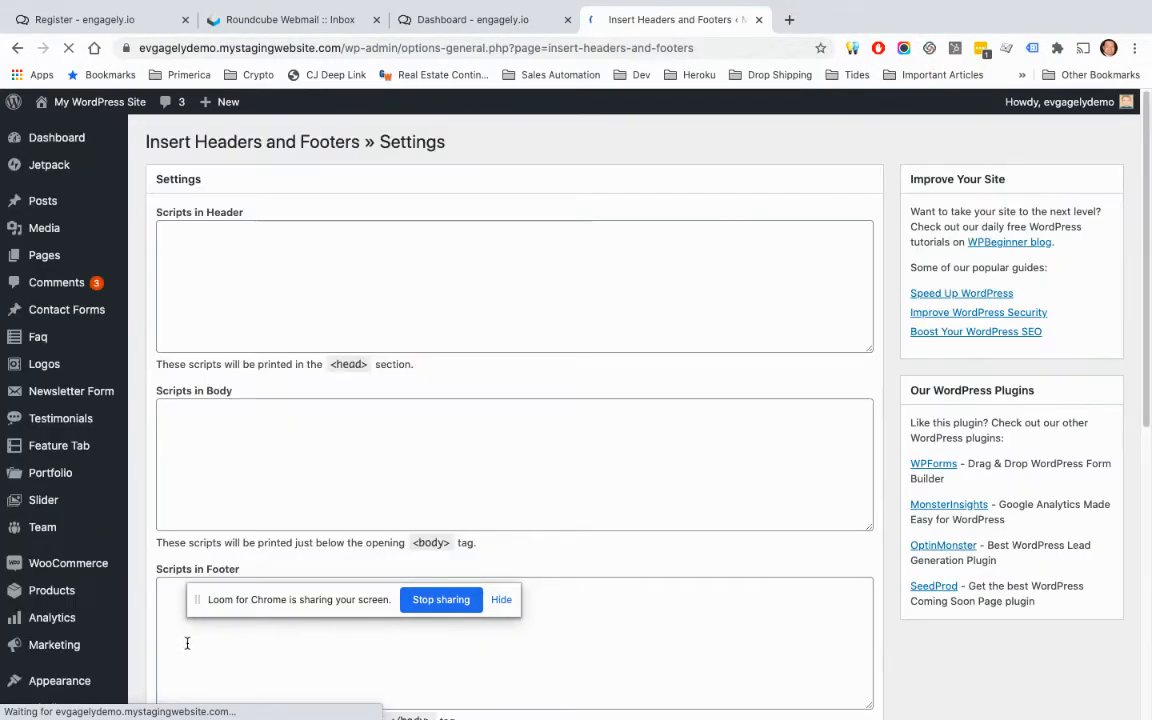
click(187, 239)
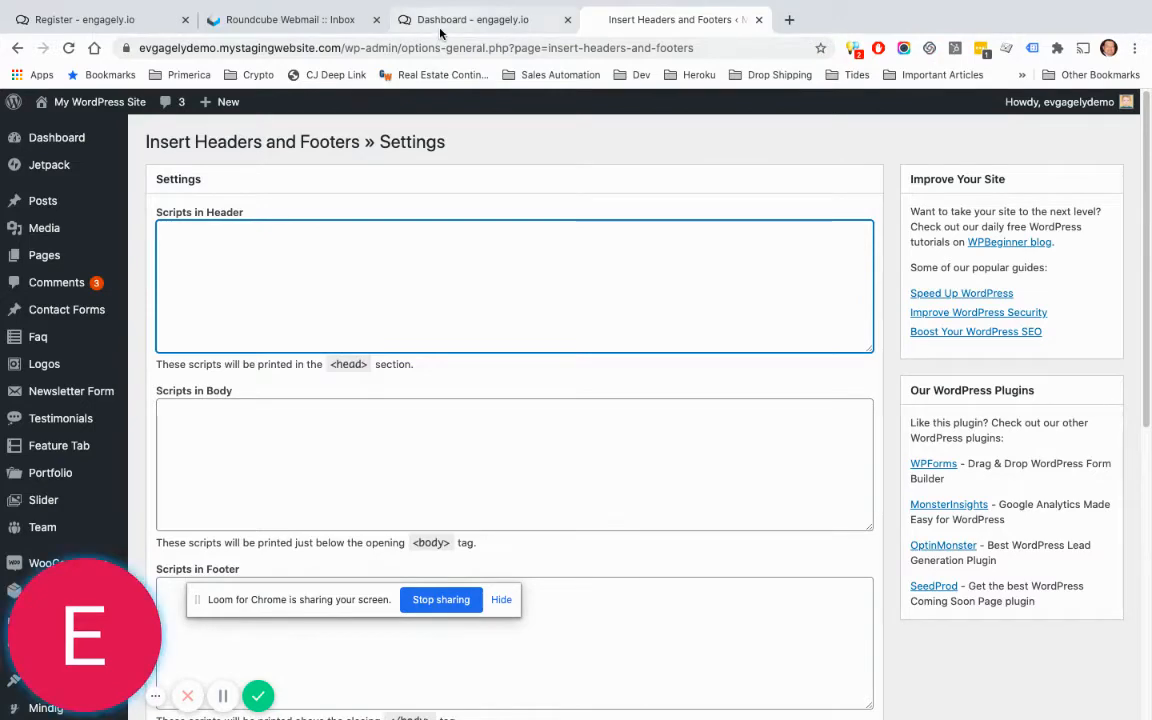
click(470, 19)
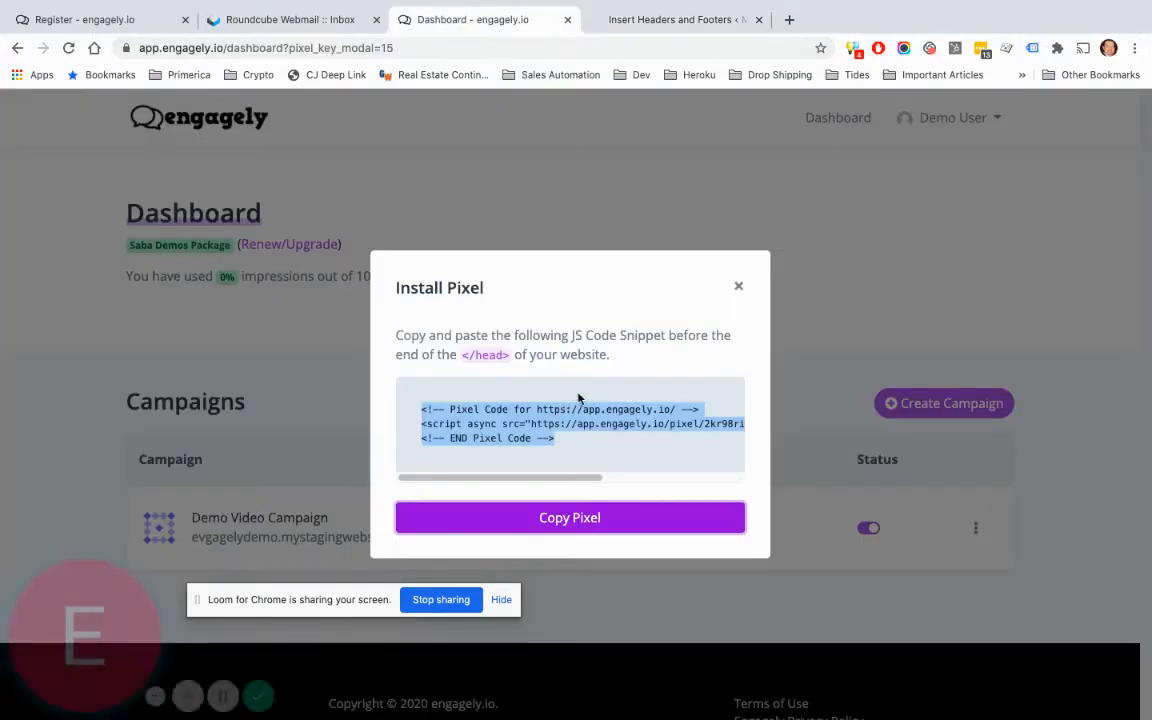
click(575, 533)
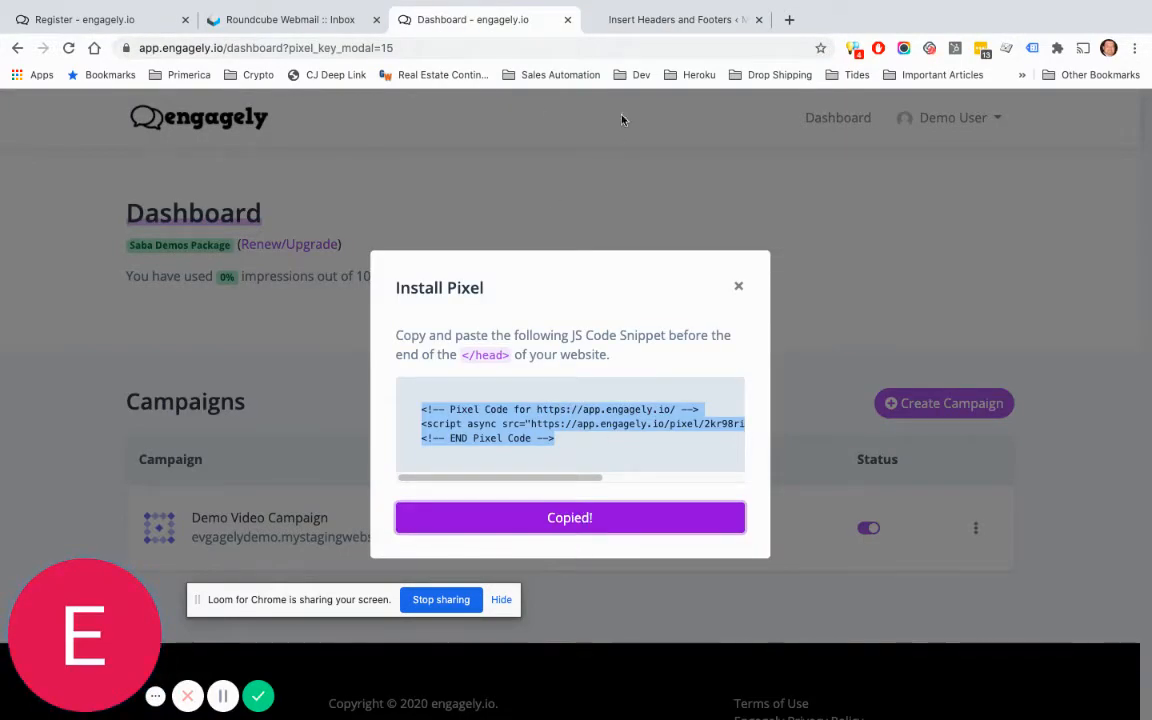
click(640, 21)
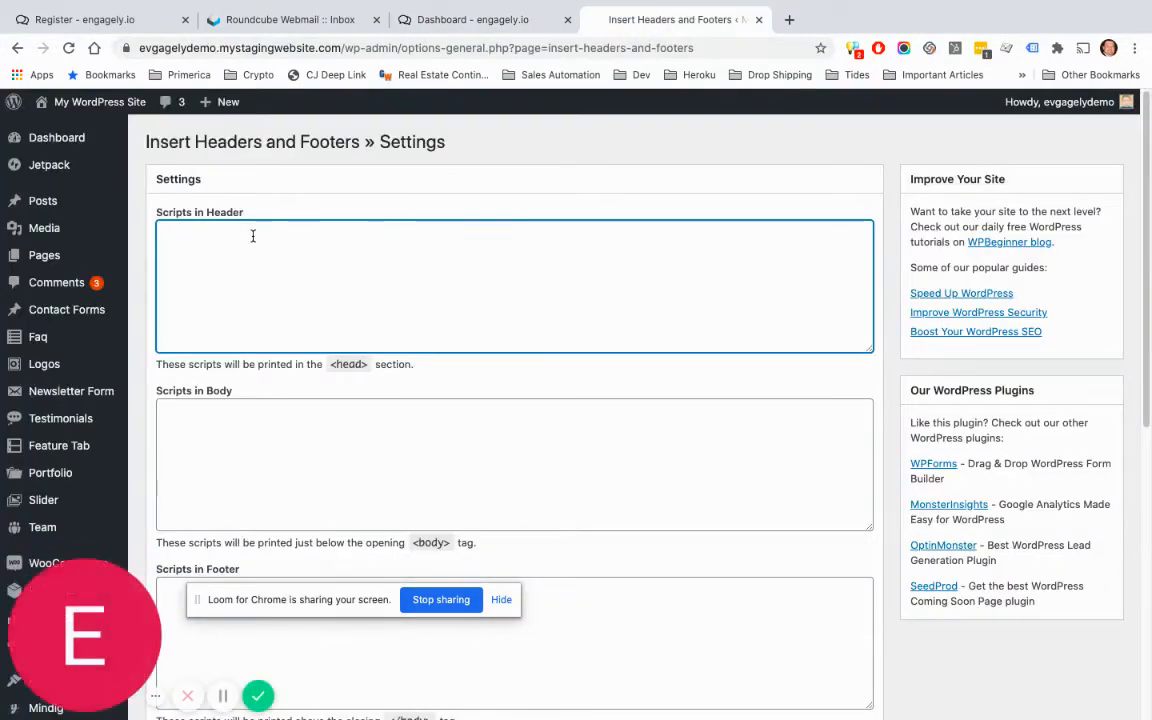
key(ctrl+v)
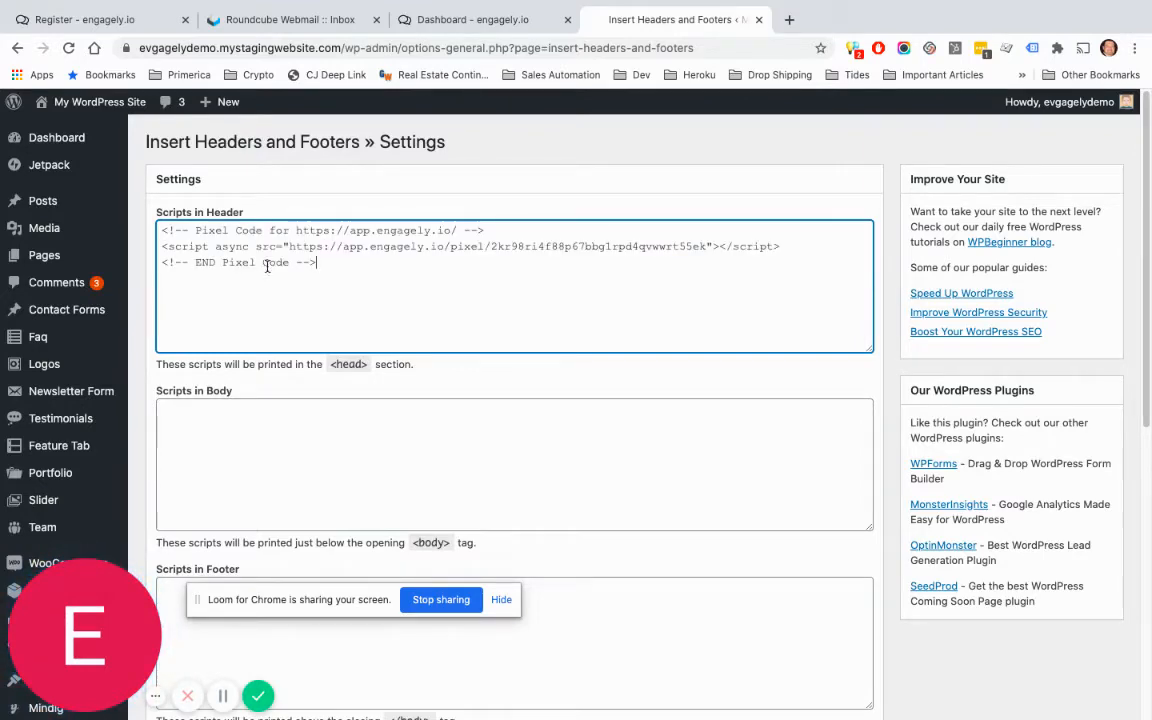
scroll(622, 565, down, 4)
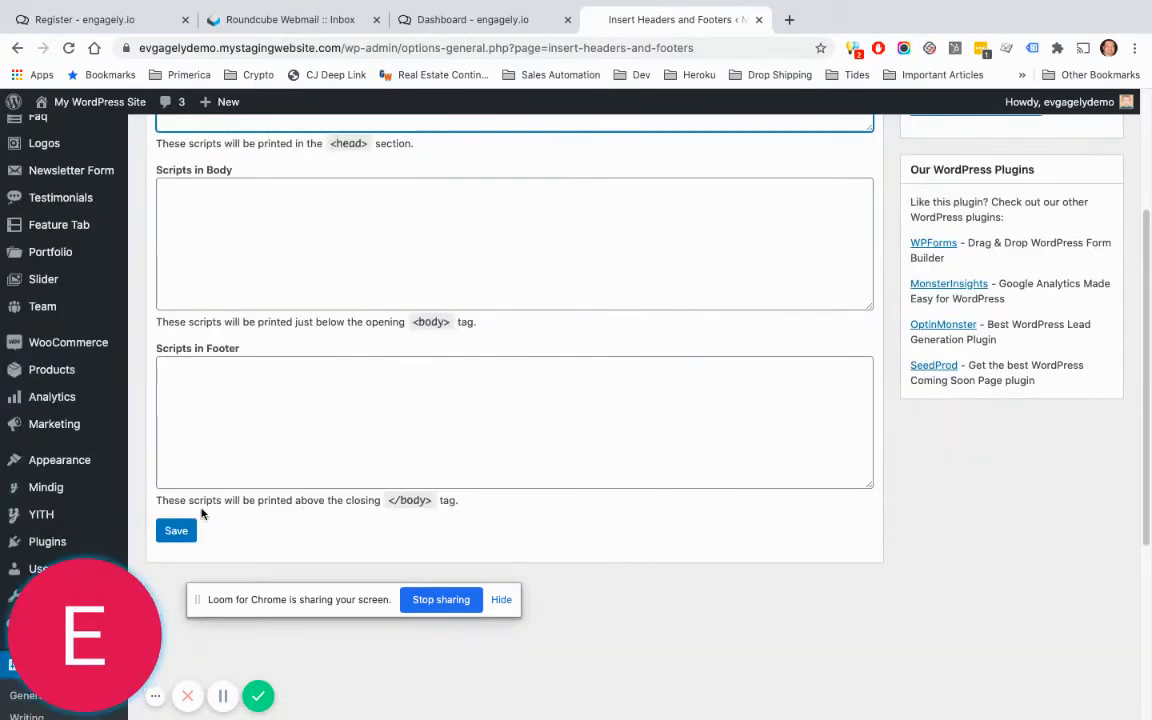
click(176, 531)
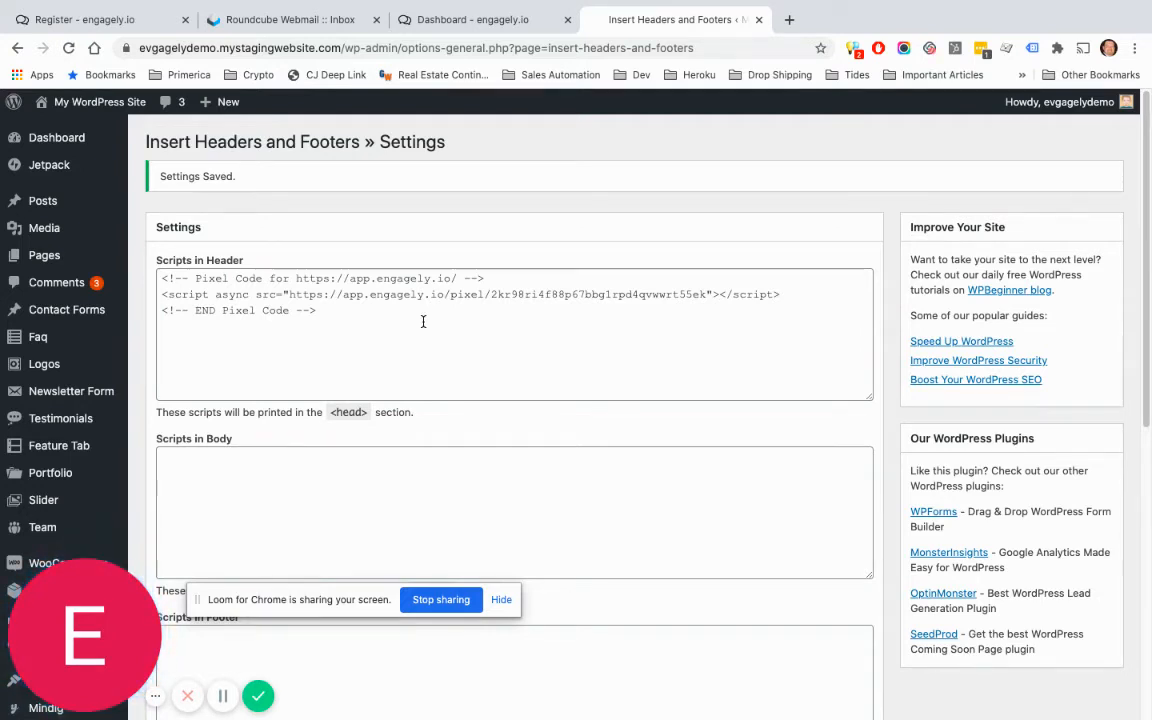
Step: Load the MINDIG store's front page via Visit Site, then go back to the engagely dashboard
click(476, 21)
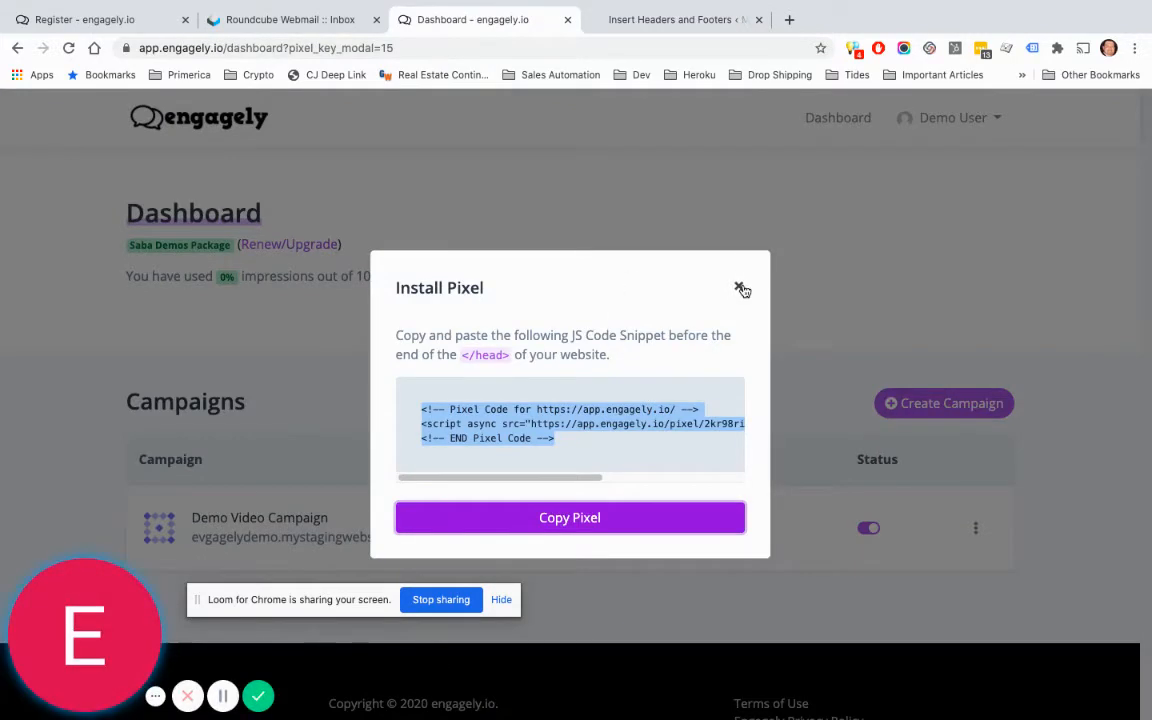
click(685, 22)
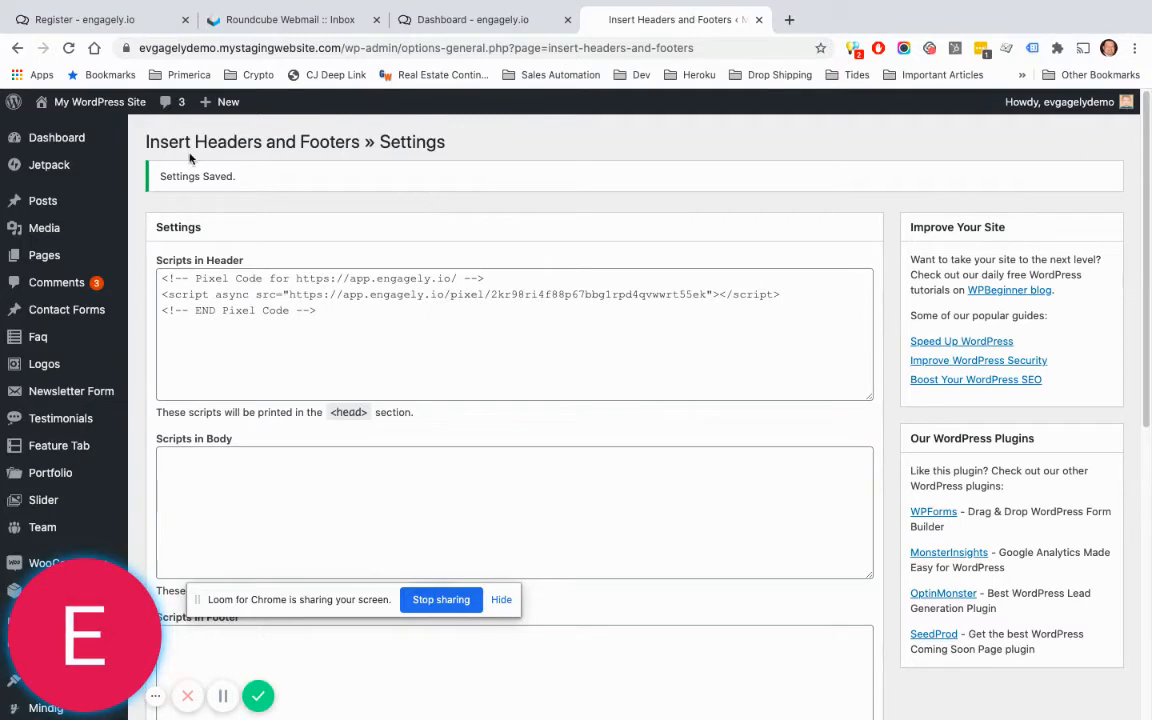
click(62, 122)
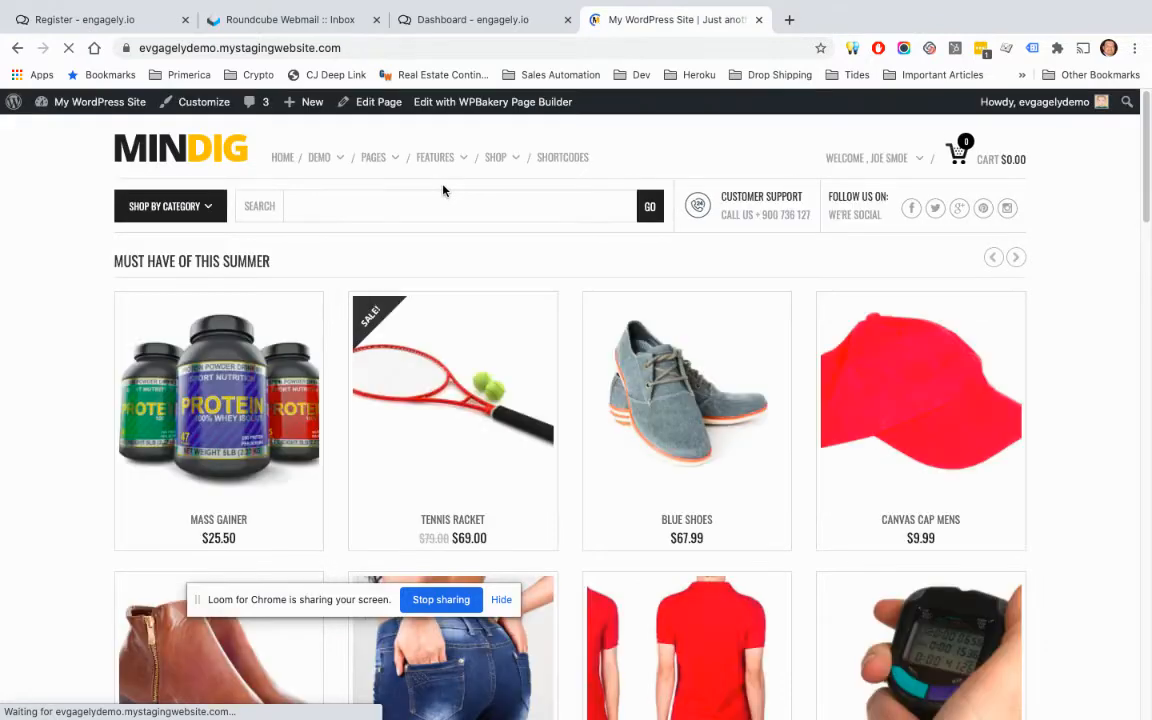
click(482, 32)
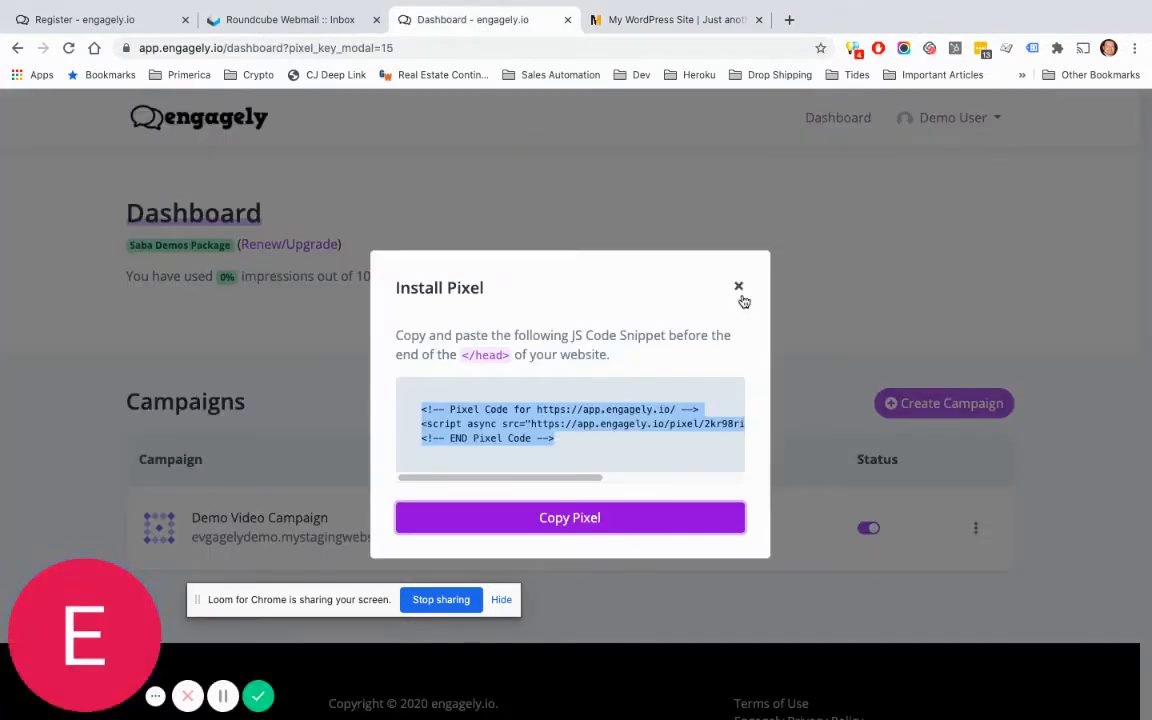
Step: Close the Install Pixel modal and open Create a new notification for the Demo Video Campaign
click(739, 288)
scroll(750, 370, down, 1)
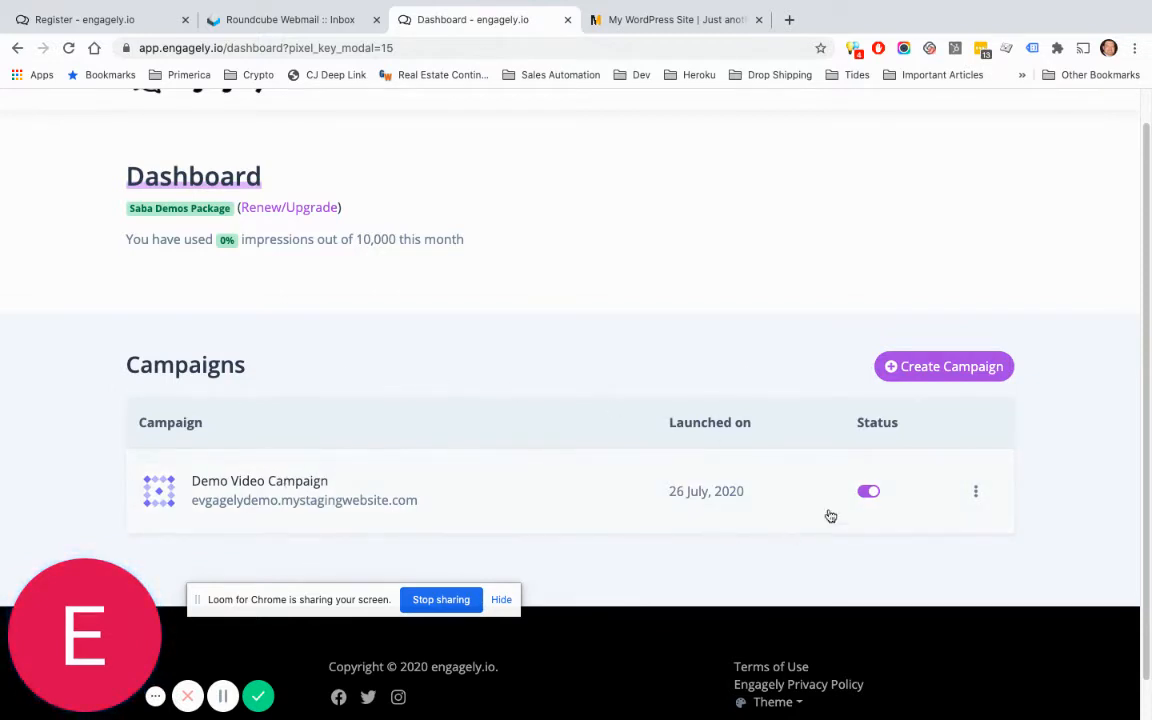
click(865, 491)
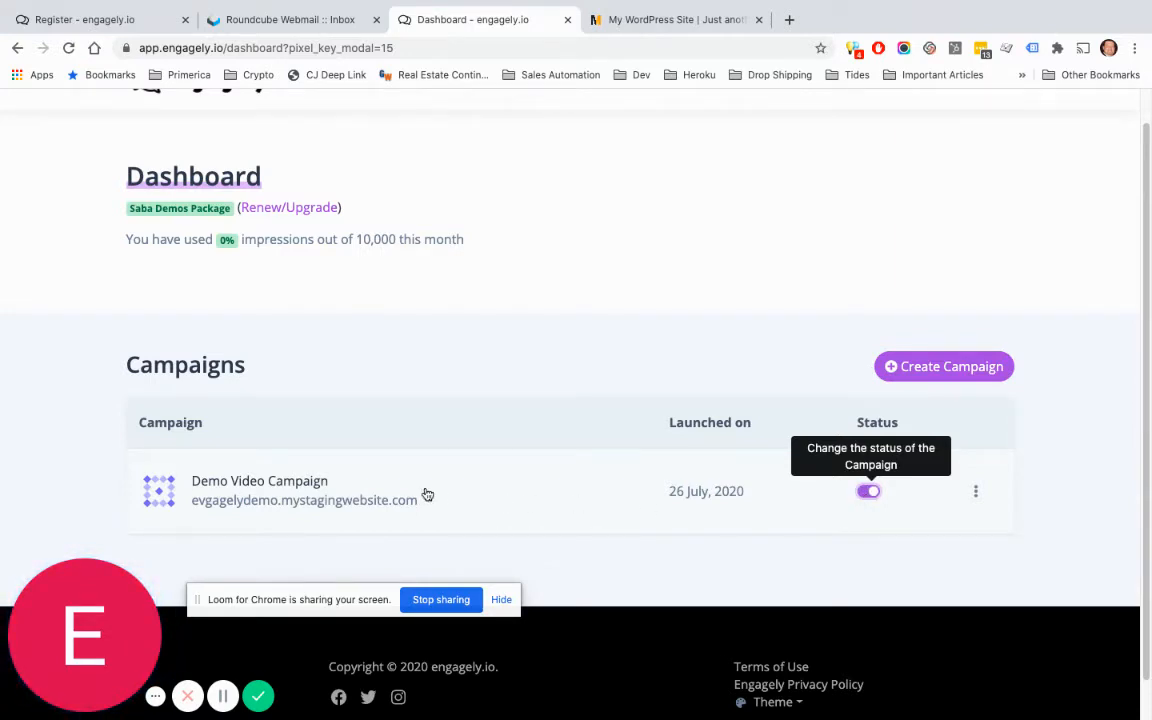
click(296, 488)
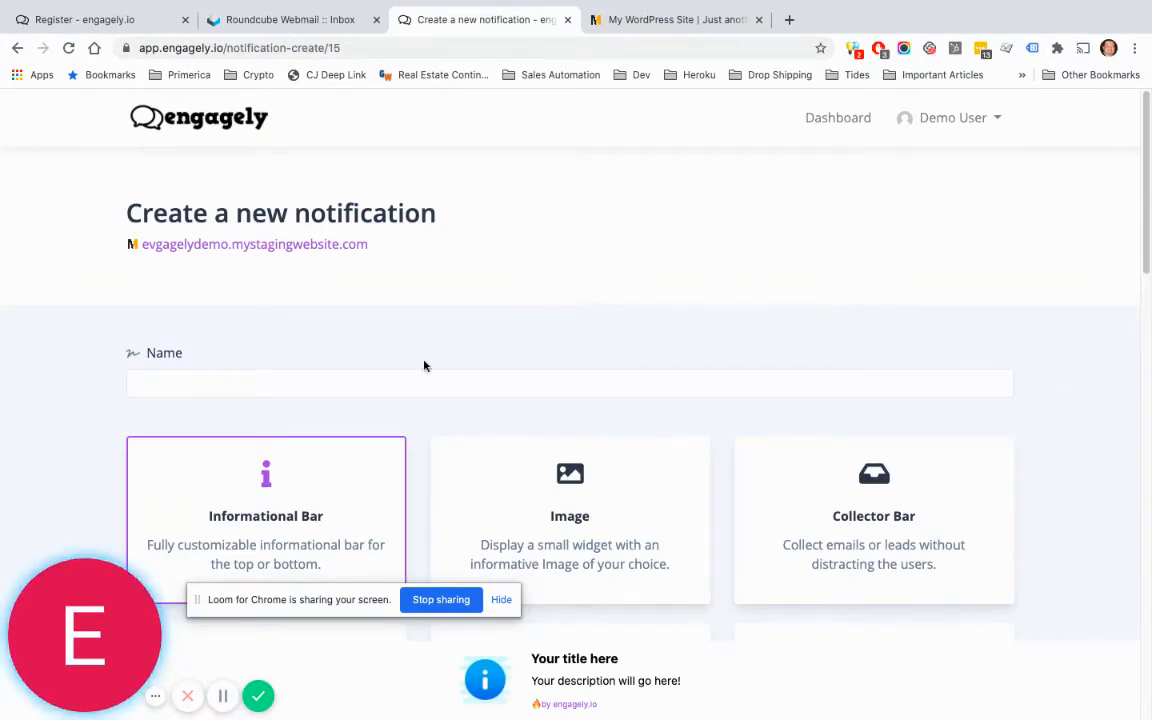
Step: Name the notification '1st Notification' and scroll through the notification type cards
click(314, 383)
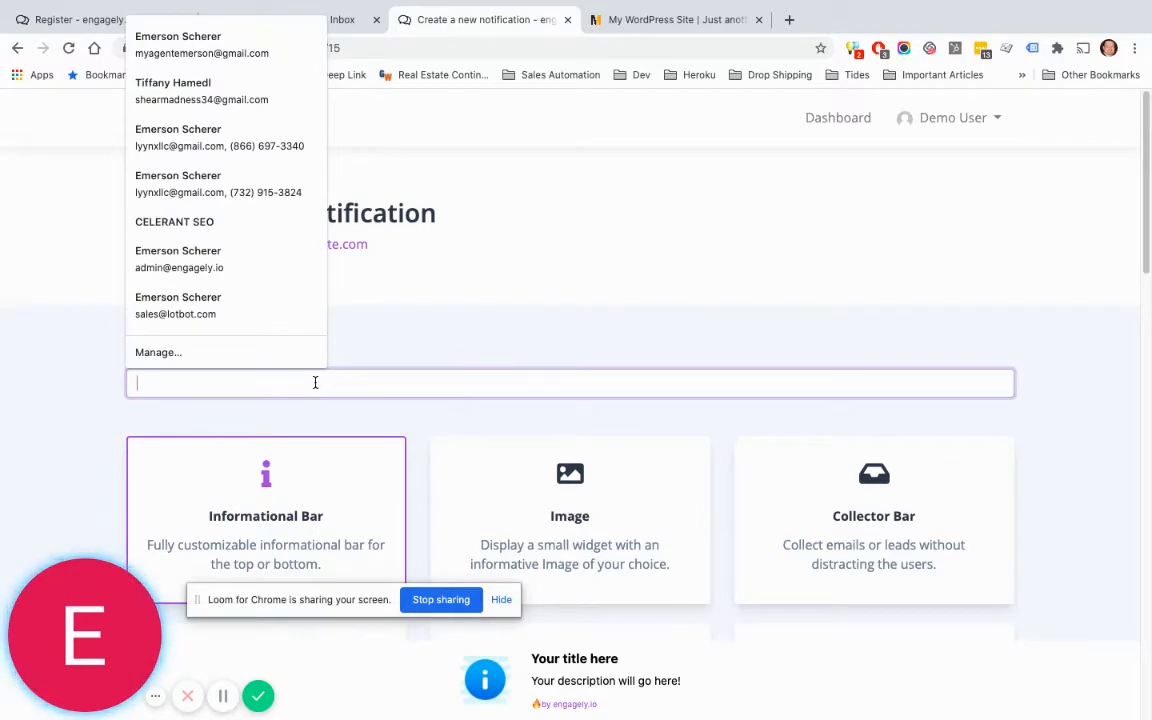
text(1st Notification)
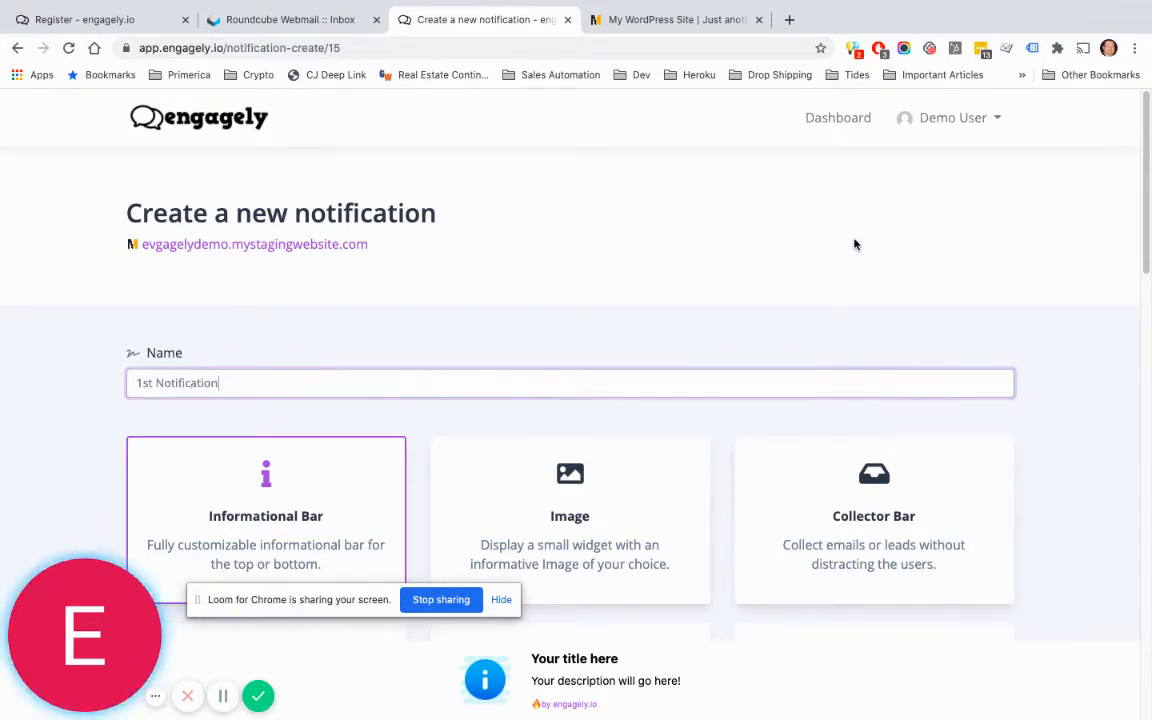
scroll(1010, 230, down, 3)
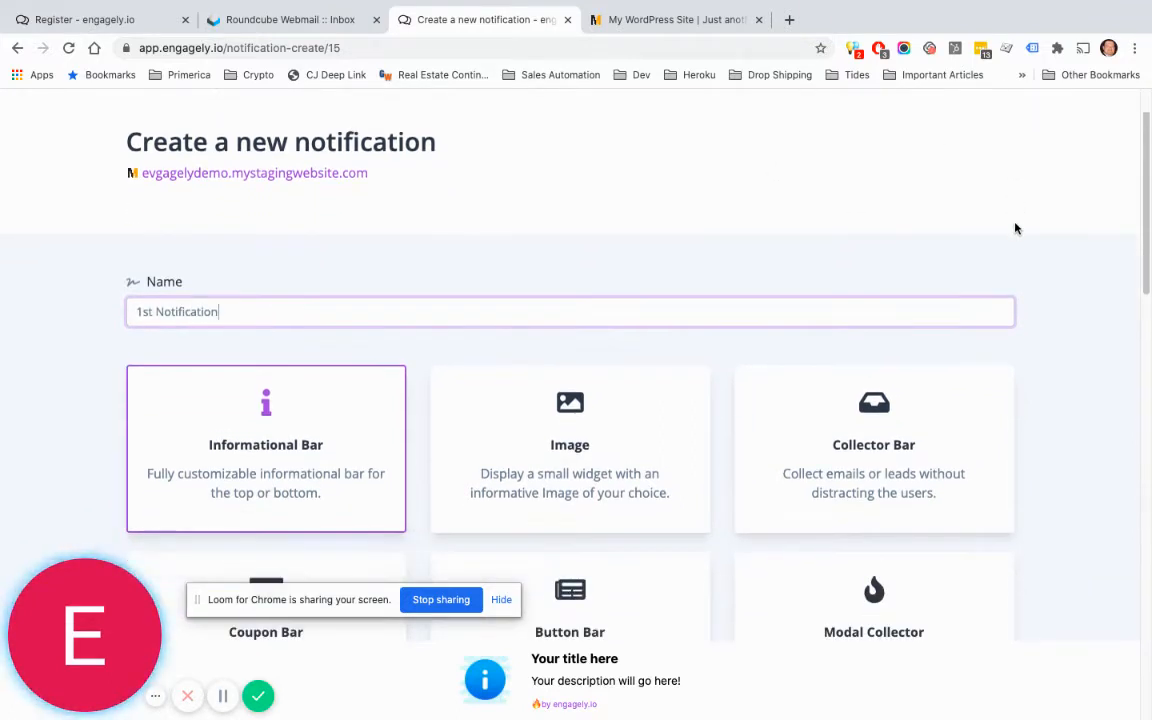
scroll(1015, 229, down, 2)
scroll(627, 314, down, 1)
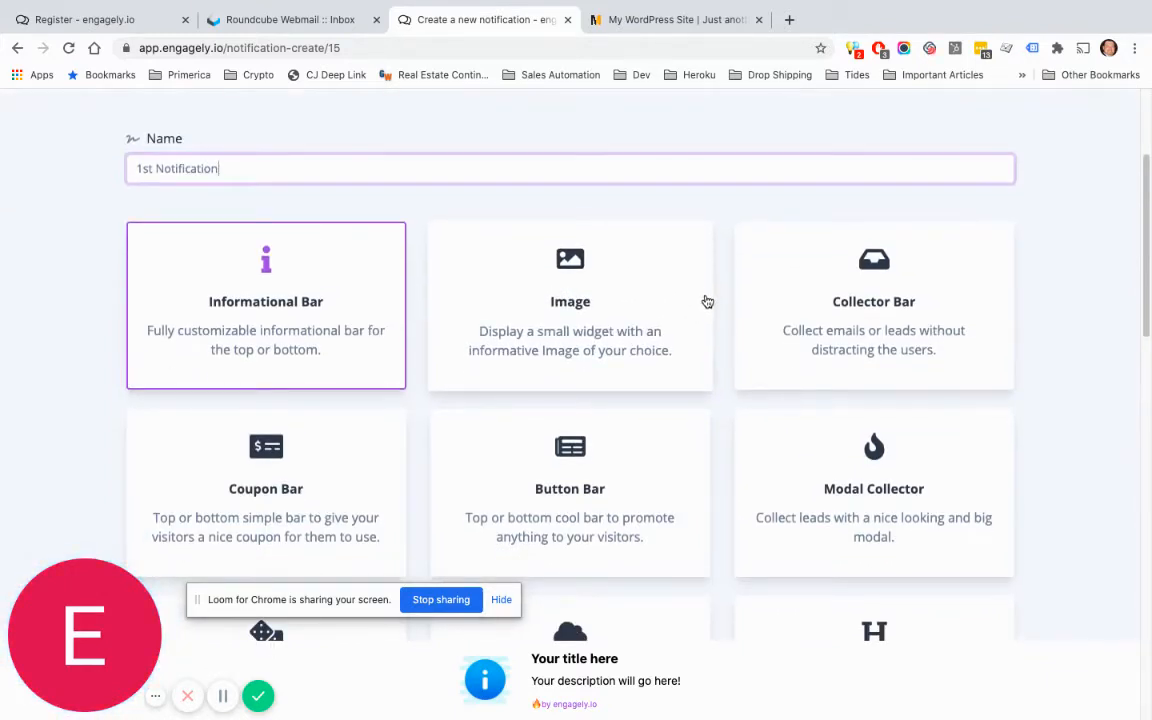
scroll(707, 301, down, 1)
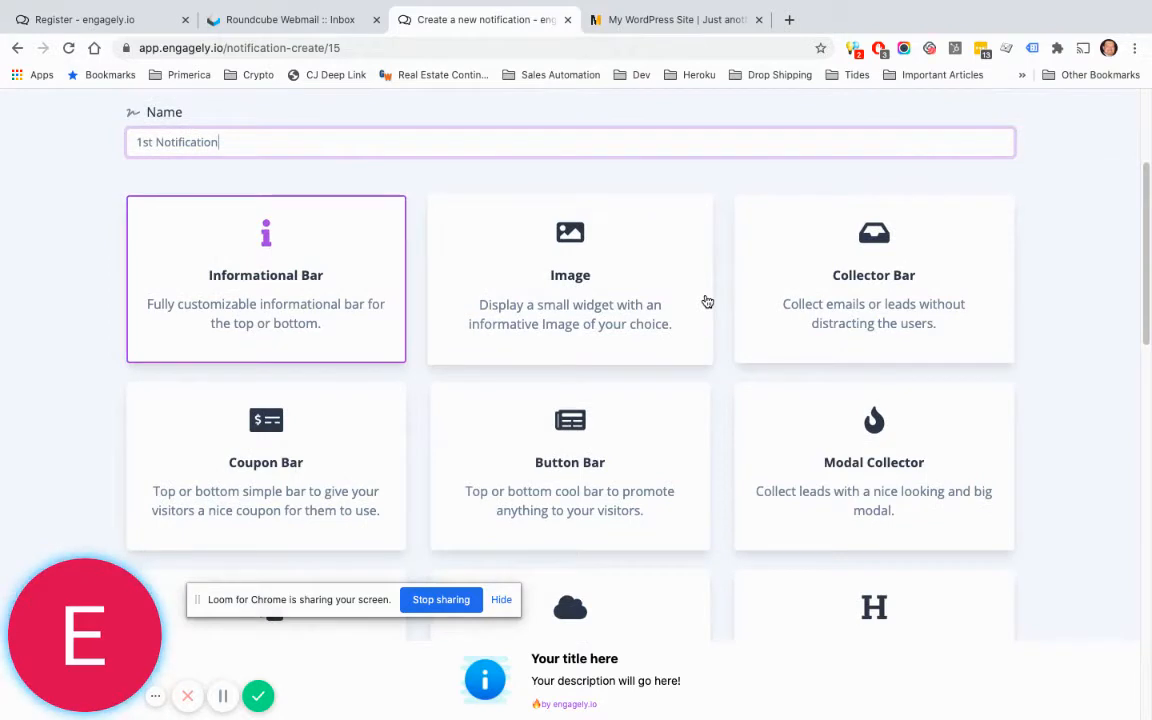
scroll(707, 301, down, 2)
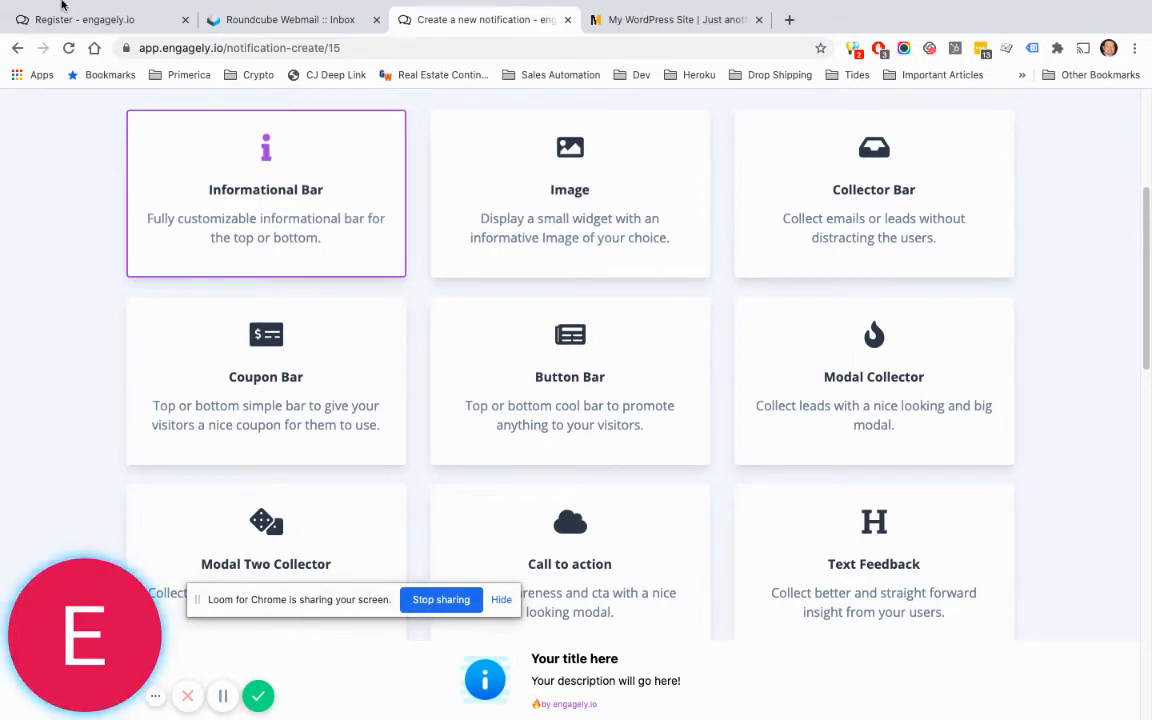
Step: Load engagely.io in the Register tab to browse its Notifications menus, then return to the MINDIG store
click(55, 20)
click(283, 47)
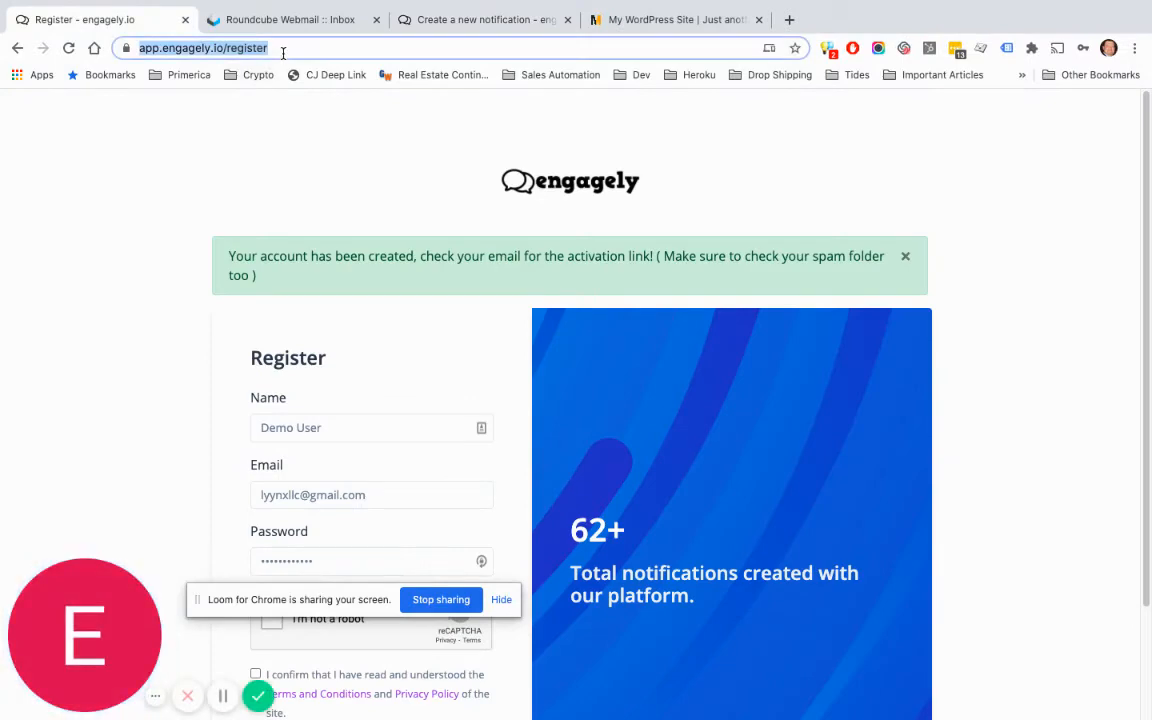
text(eng)
key(Return)
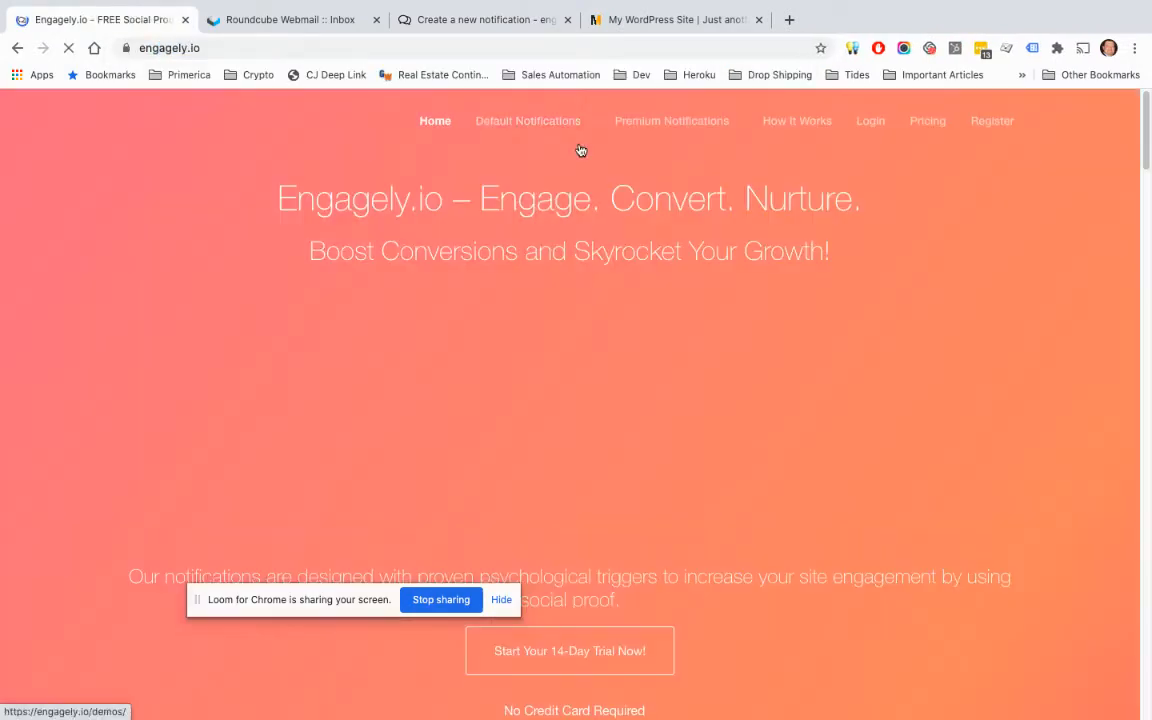
mouse_move(582, 147)
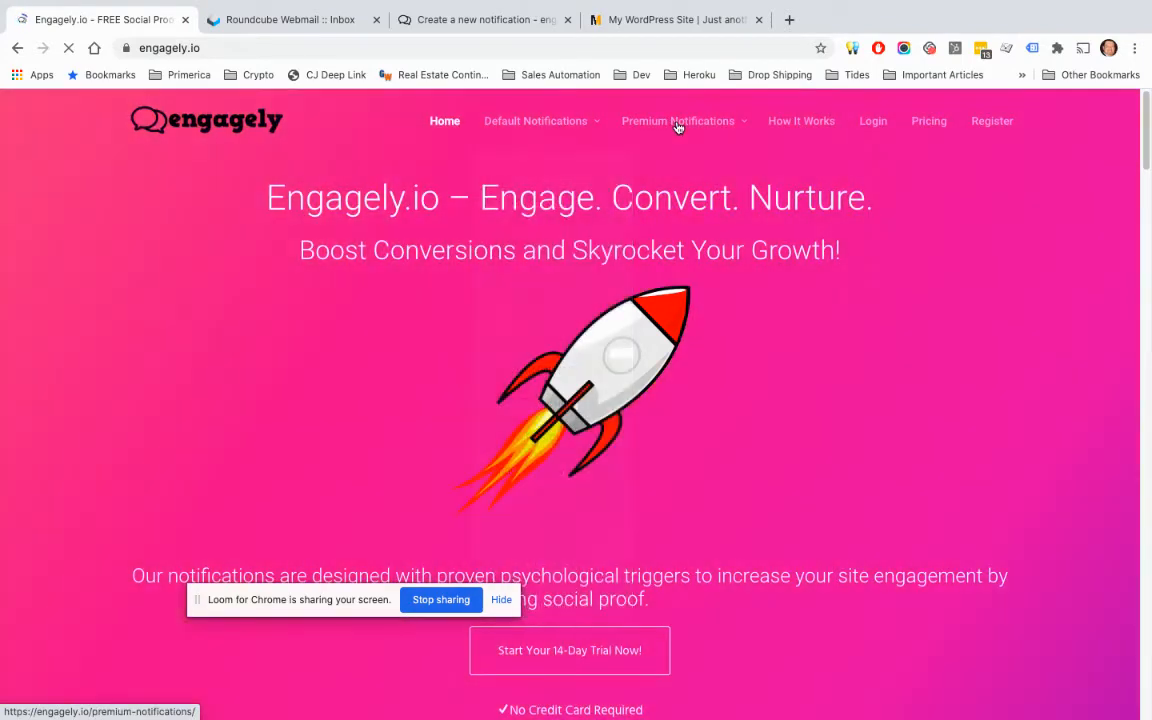
mouse_move(678, 125)
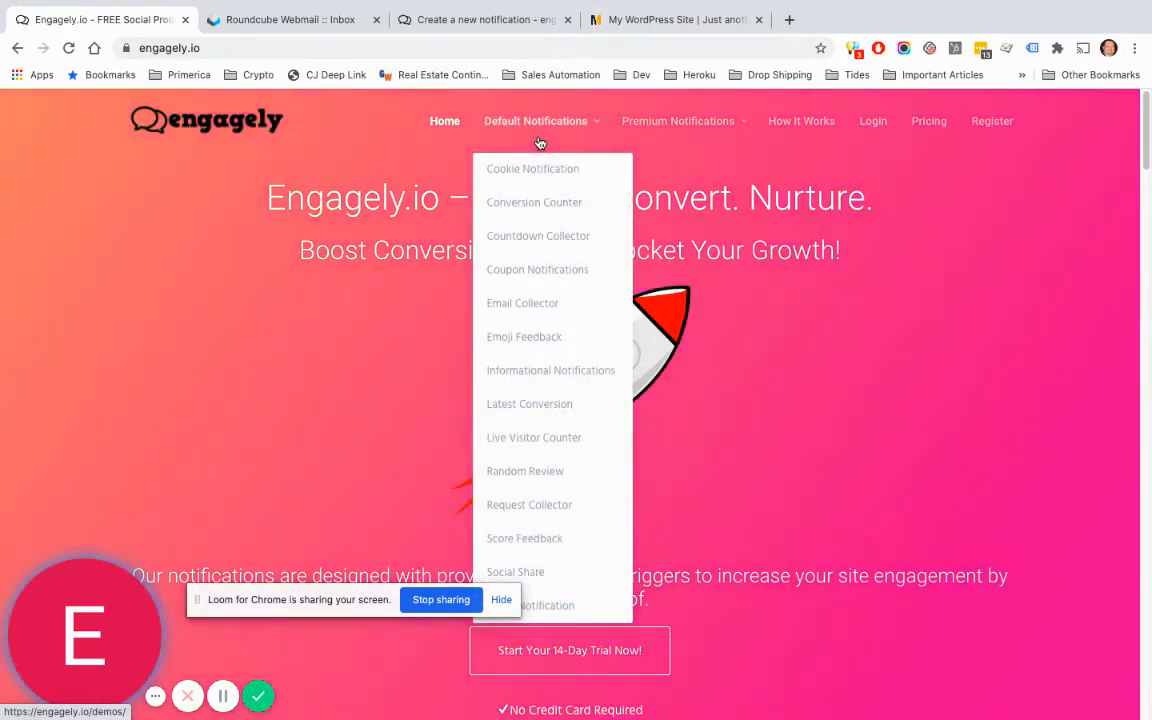
click(657, 28)
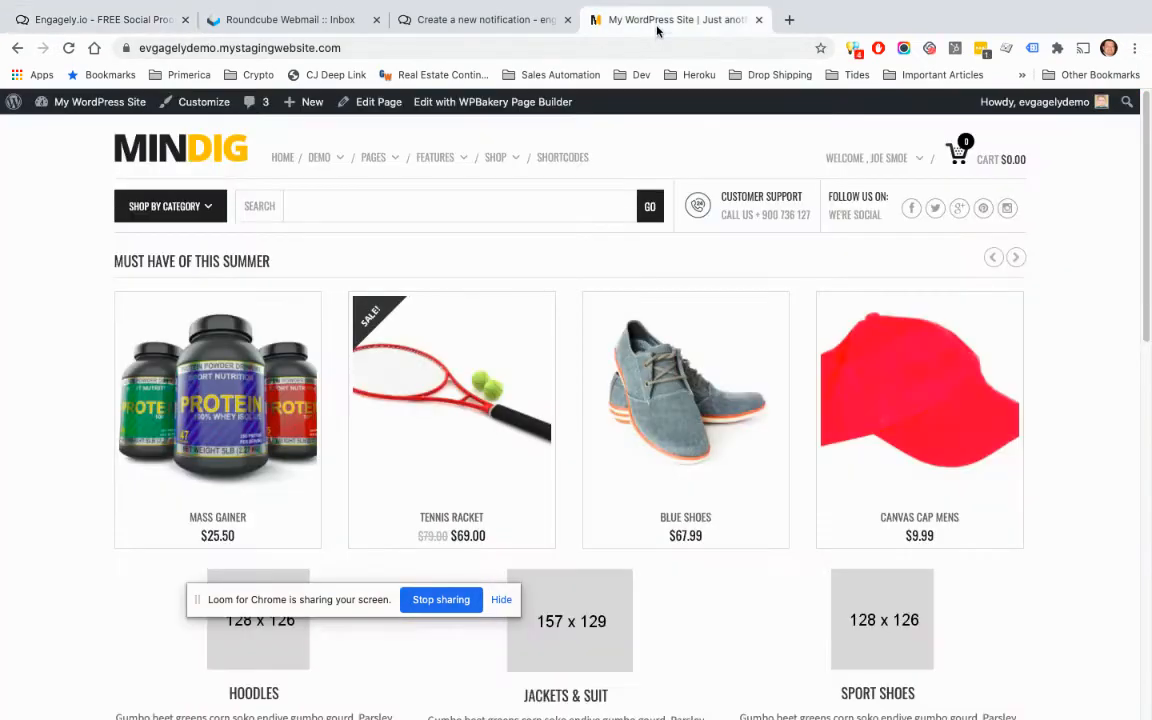
Step: Choose Modal Collector as the 1st Notification's type and create it
click(472, 22)
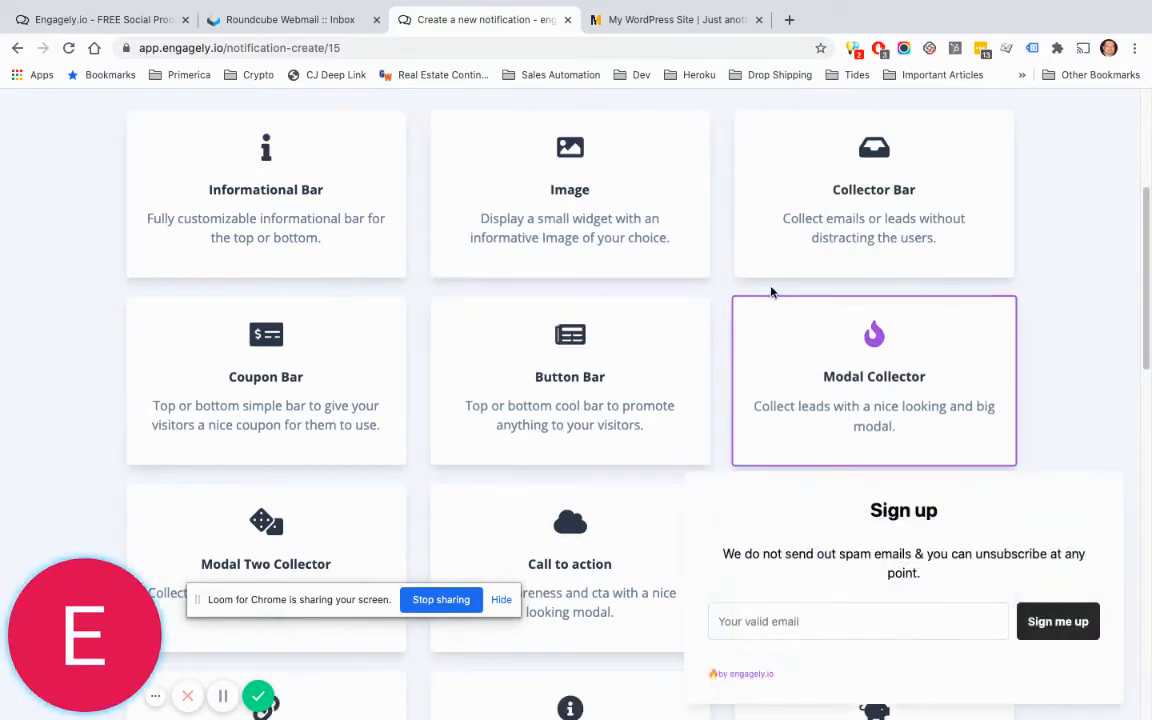
scroll(775, 290, up, 1)
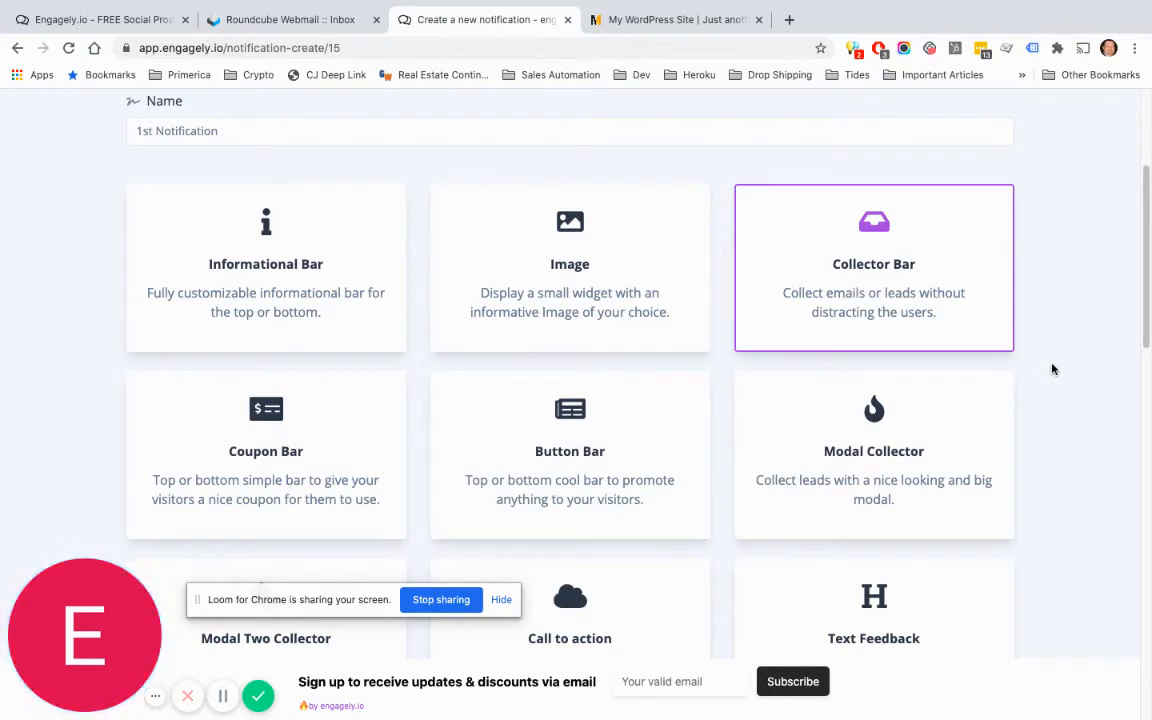
click(872, 432)
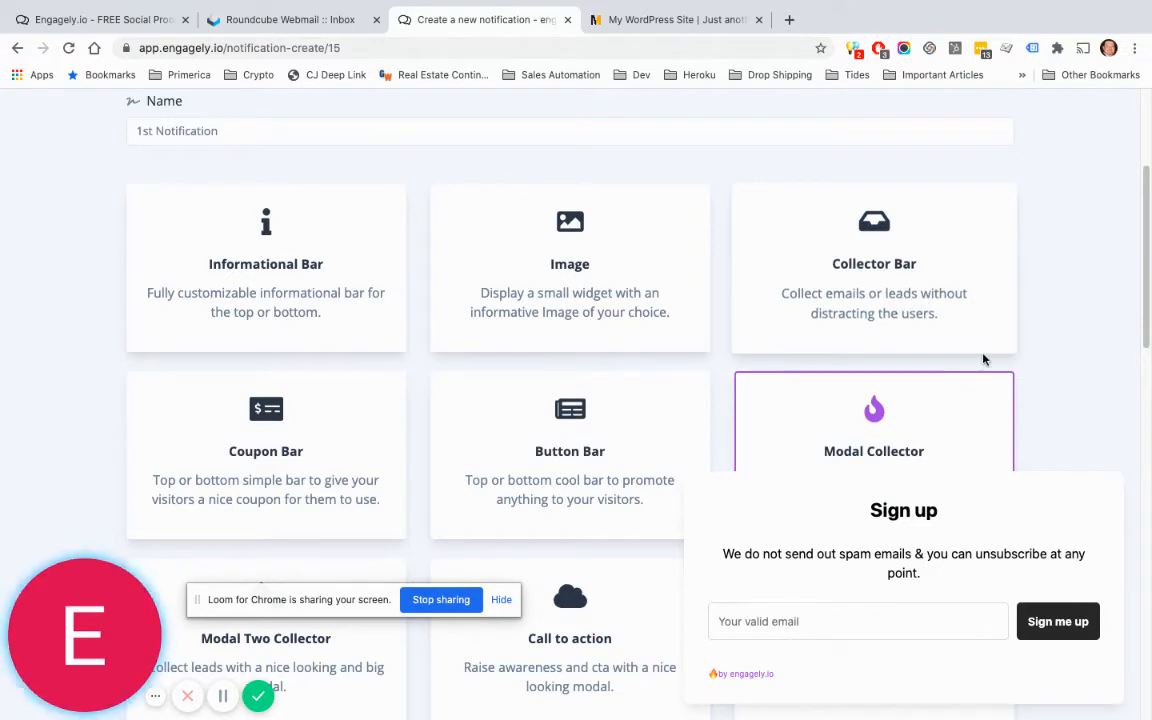
scroll(1037, 351, down, 3)
scroll(1040, 345, down, 10)
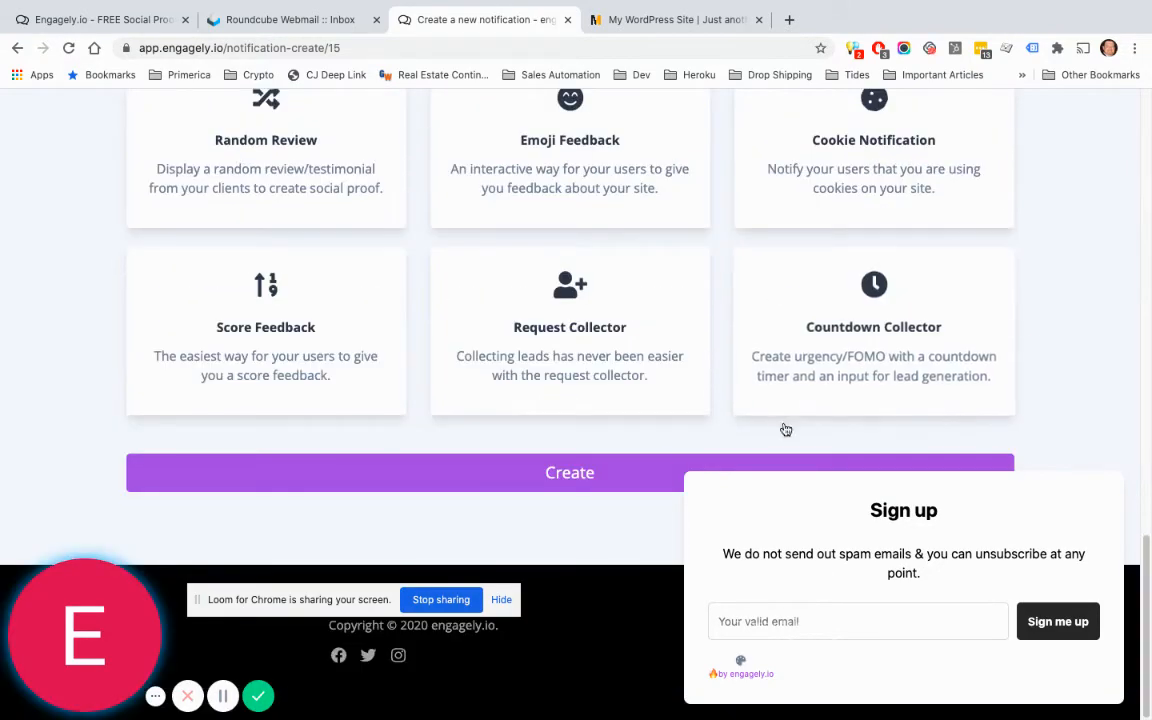
click(575, 473)
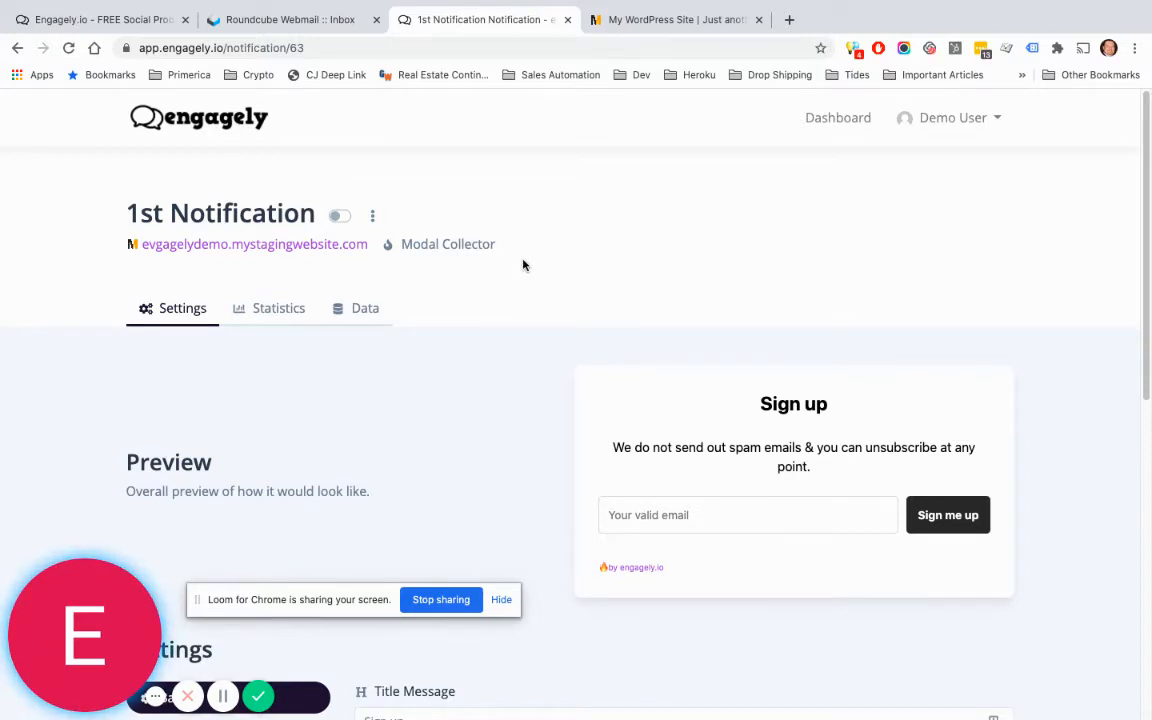
Step: Set the modal's title message to the suggested 'SIGN UP FOR OUR DEALS!'
scroll(523, 266, down, 1)
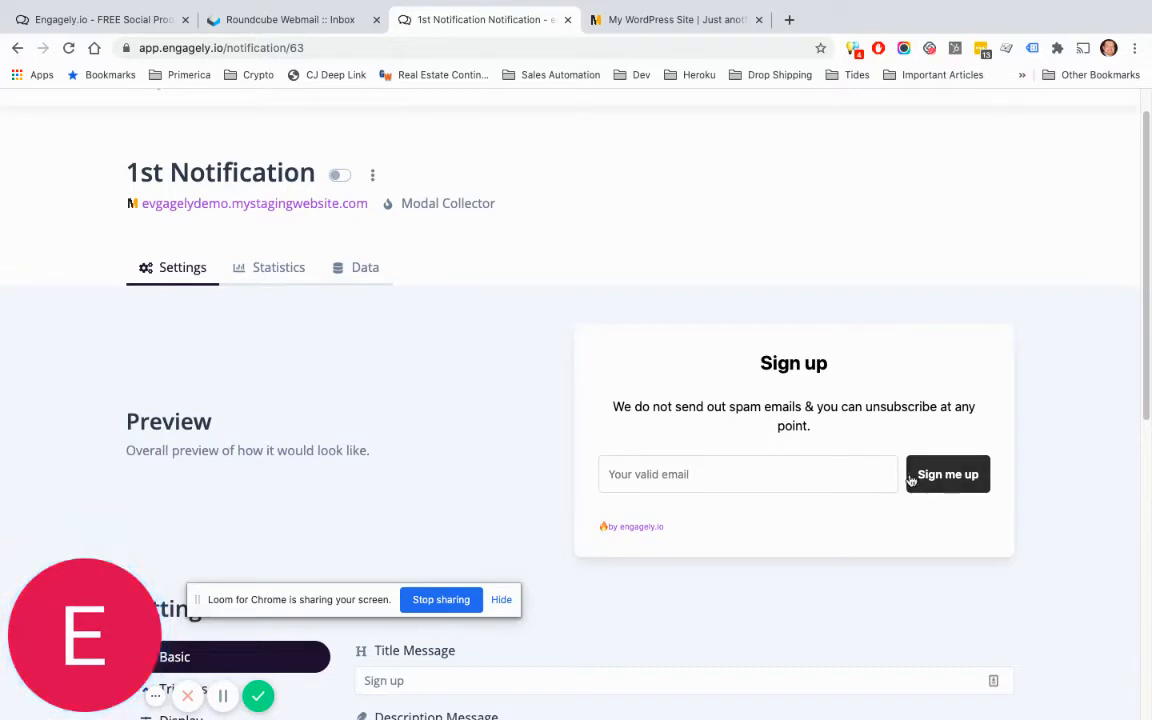
scroll(527, 363, down, 3)
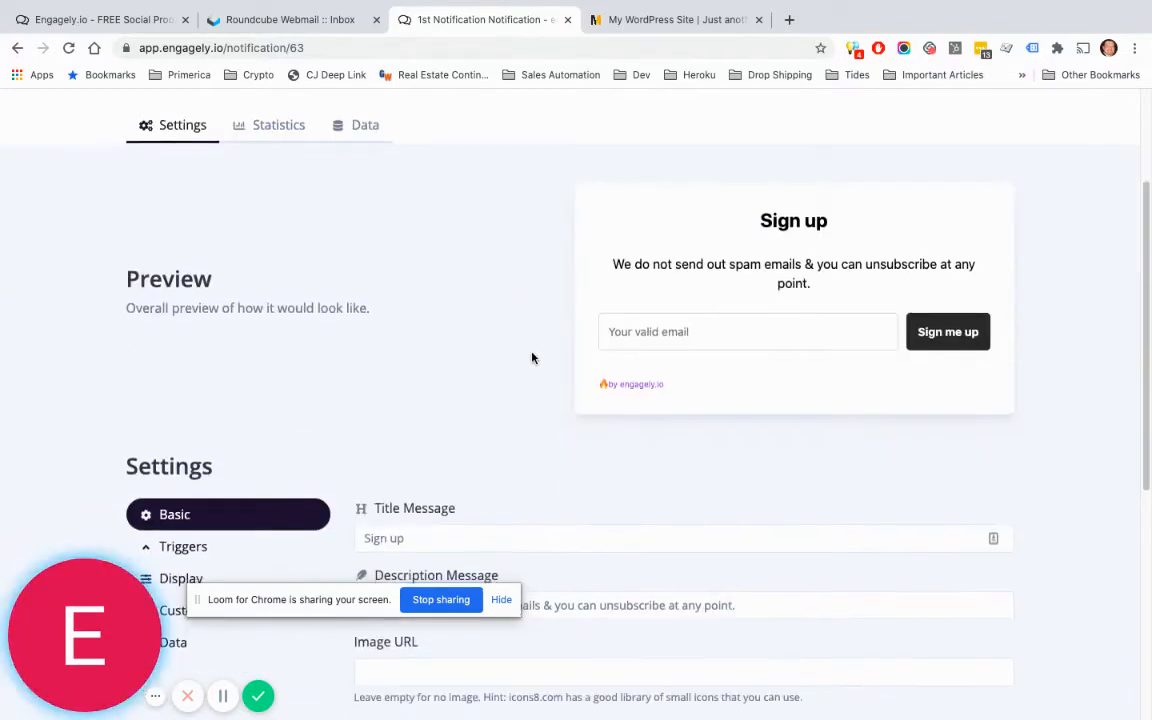
scroll(532, 350, down, 4)
scroll(532, 345, up, 2)
click(432, 364)
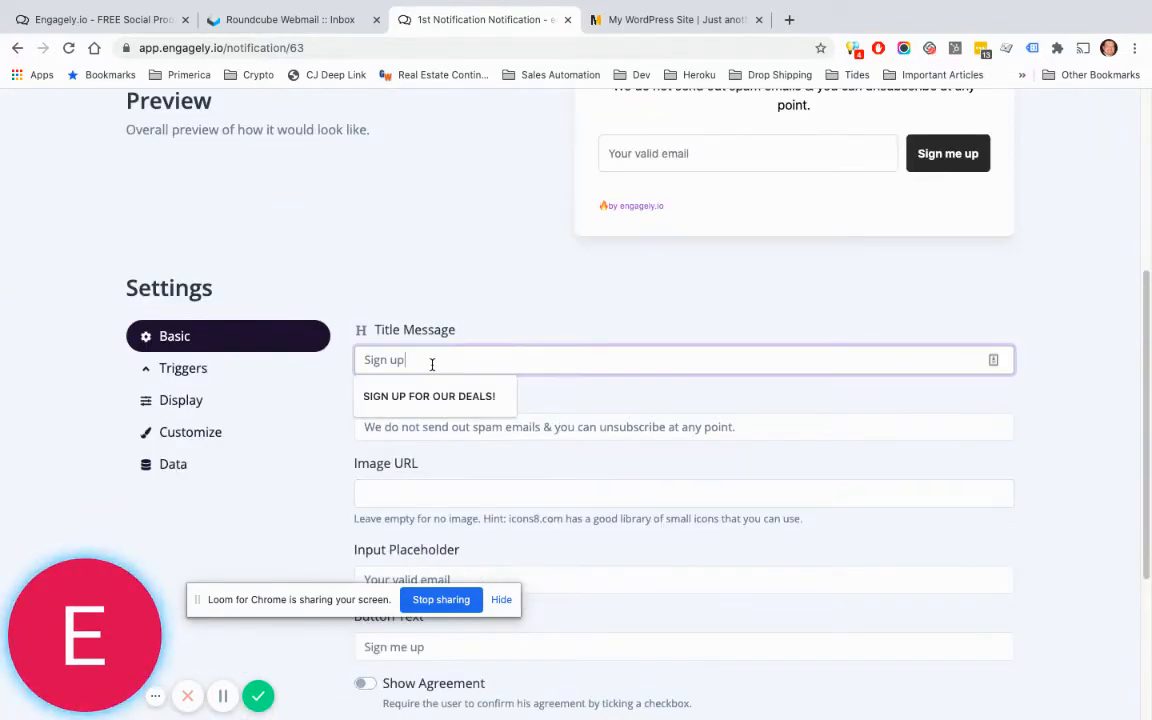
click(432, 395)
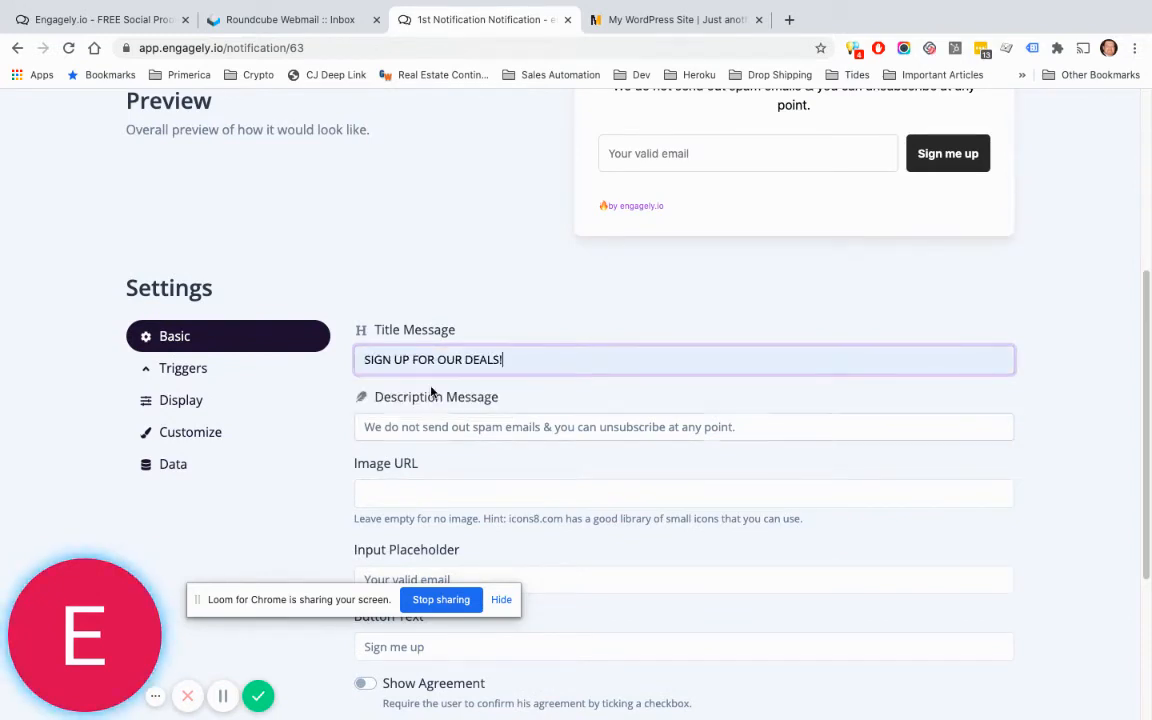
Step: Look over the description message and try the email field in the modal preview
scroll(765, 386, down, 1)
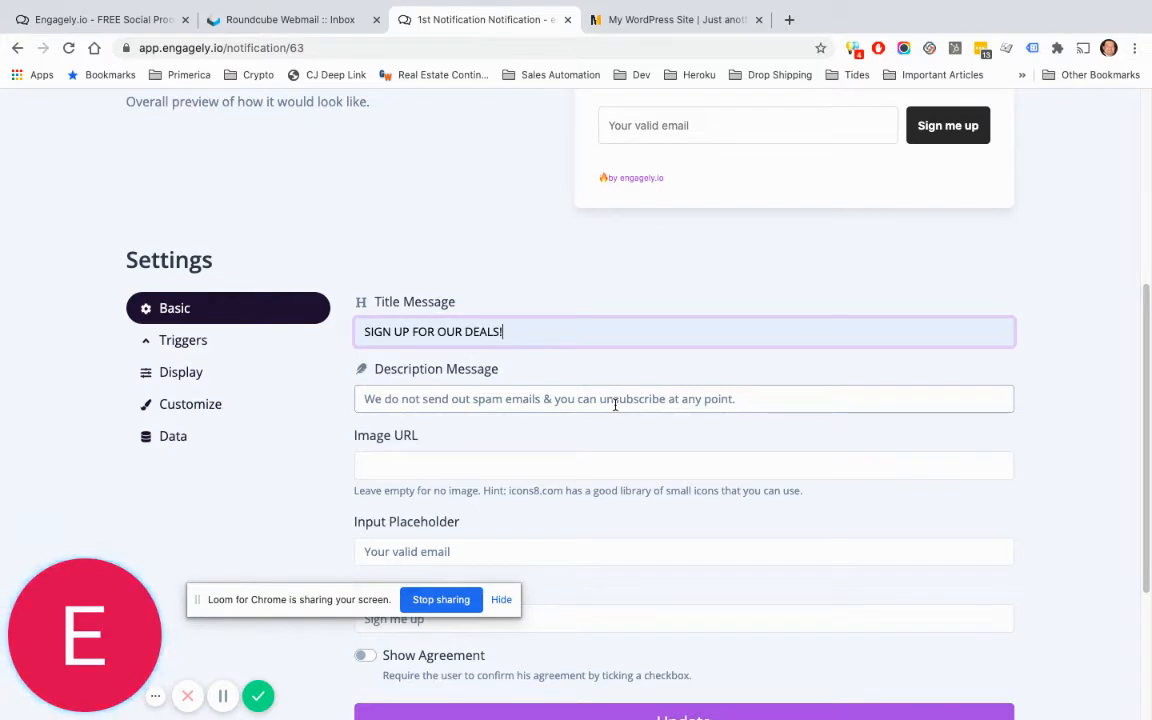
click(617, 400)
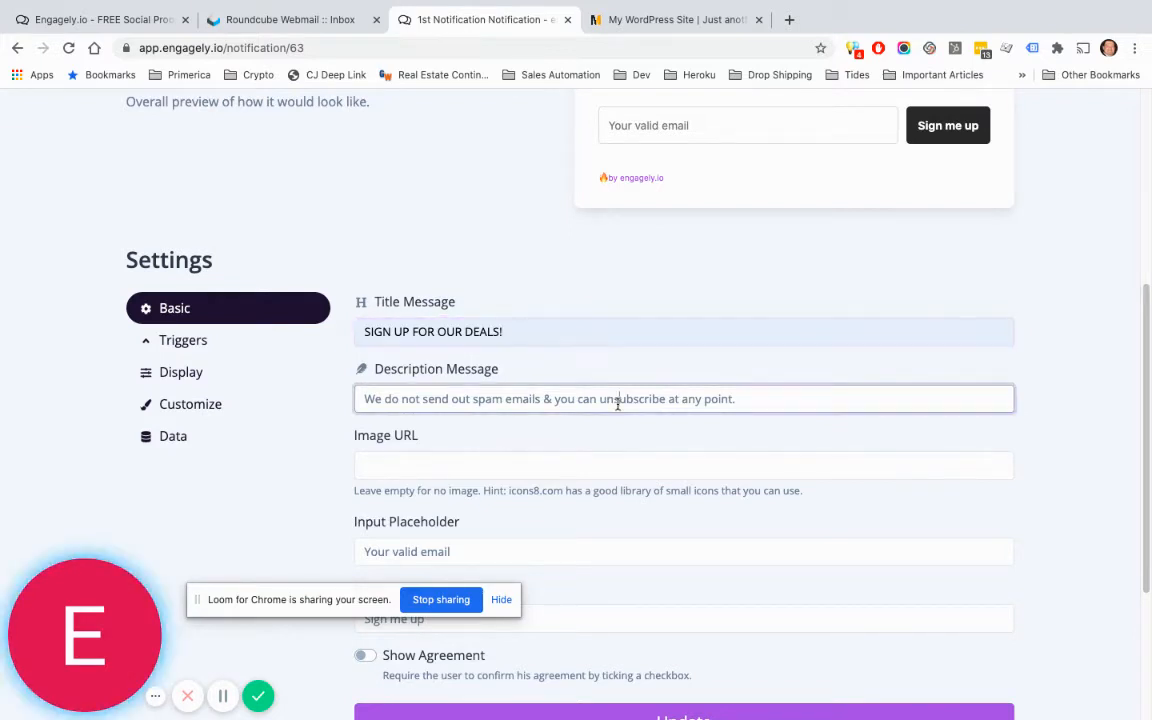
scroll(900, 420, up, 2)
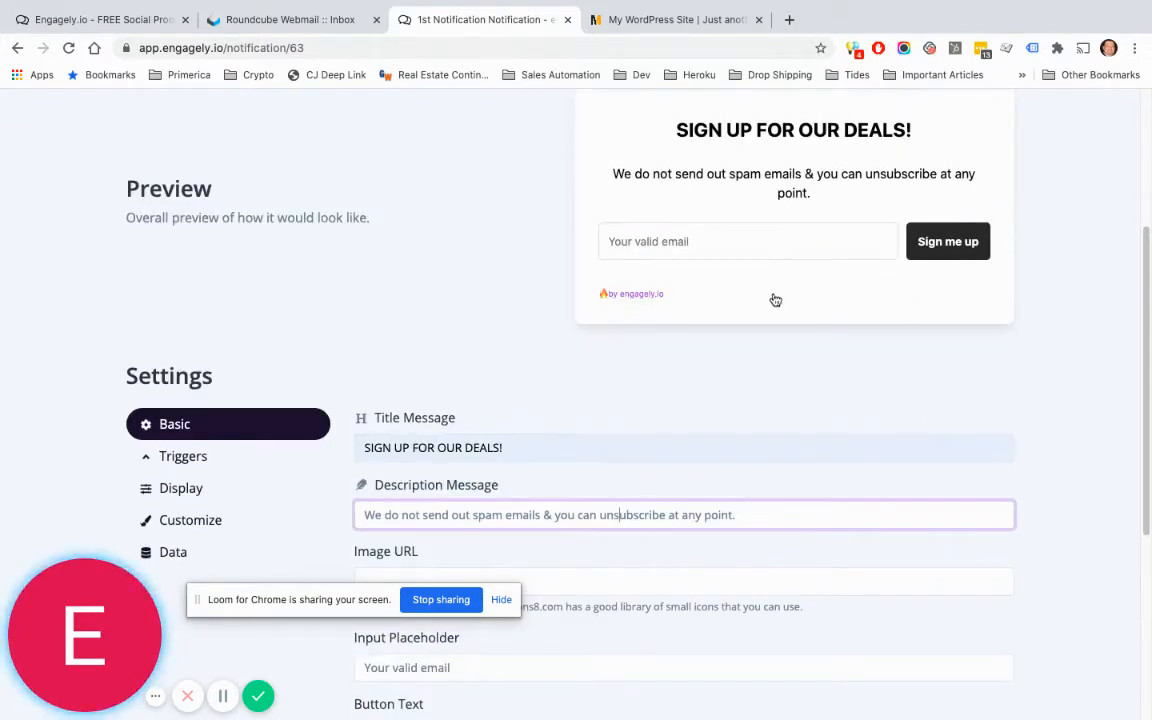
scroll(768, 317, down, 1)
scroll(768, 317, down, 1)
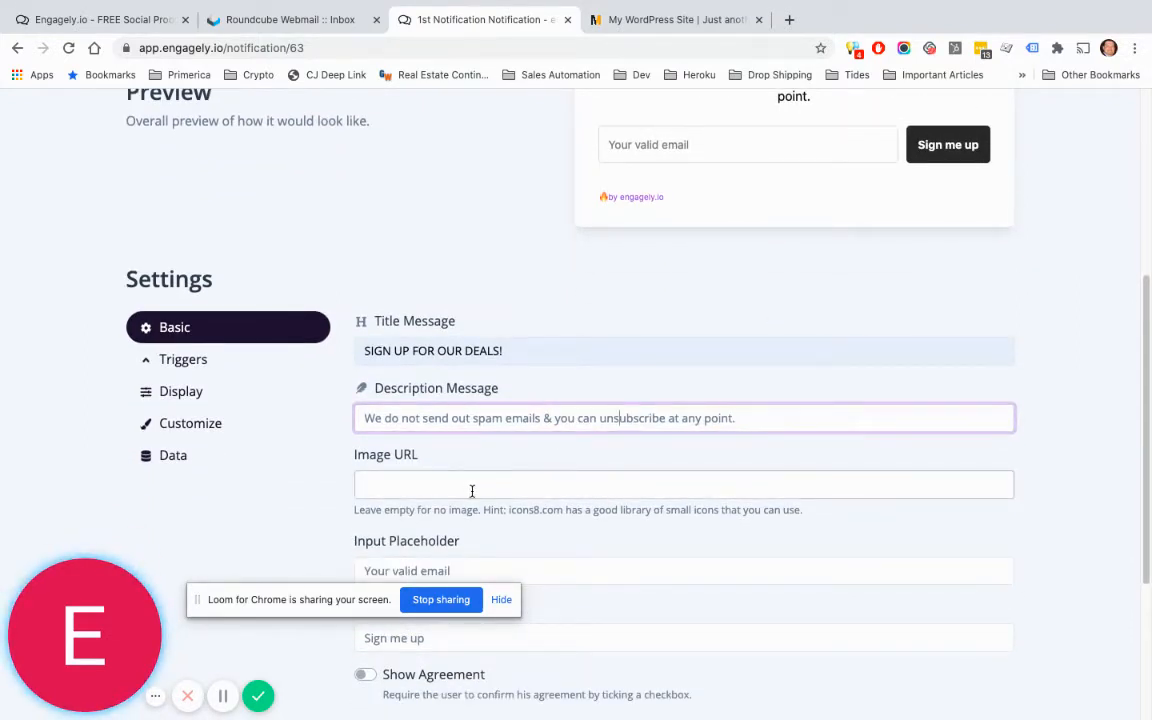
scroll(561, 477, down, 1)
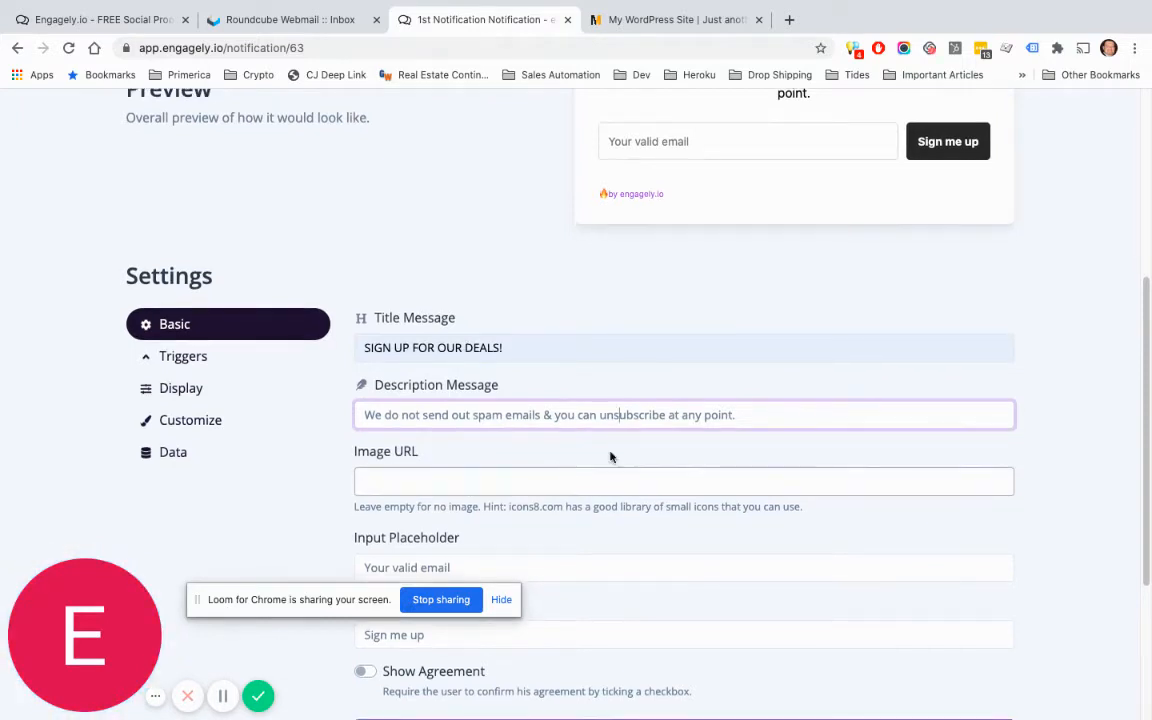
scroll(580, 440, up, 1)
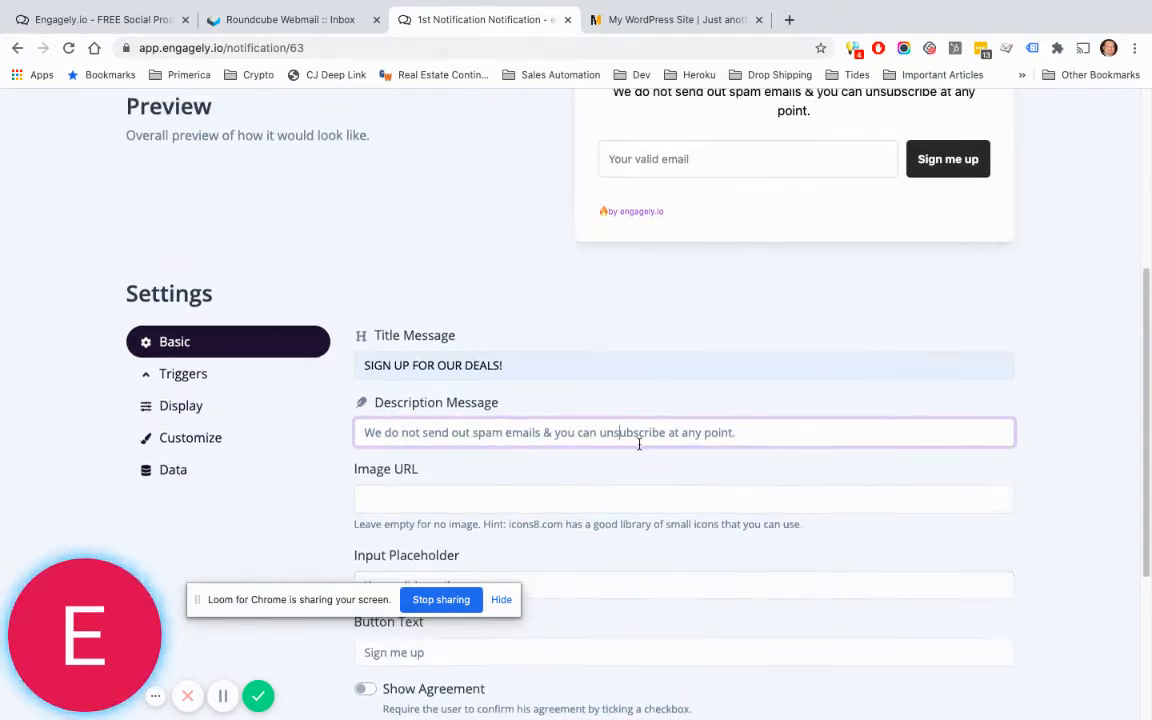
click(701, 159)
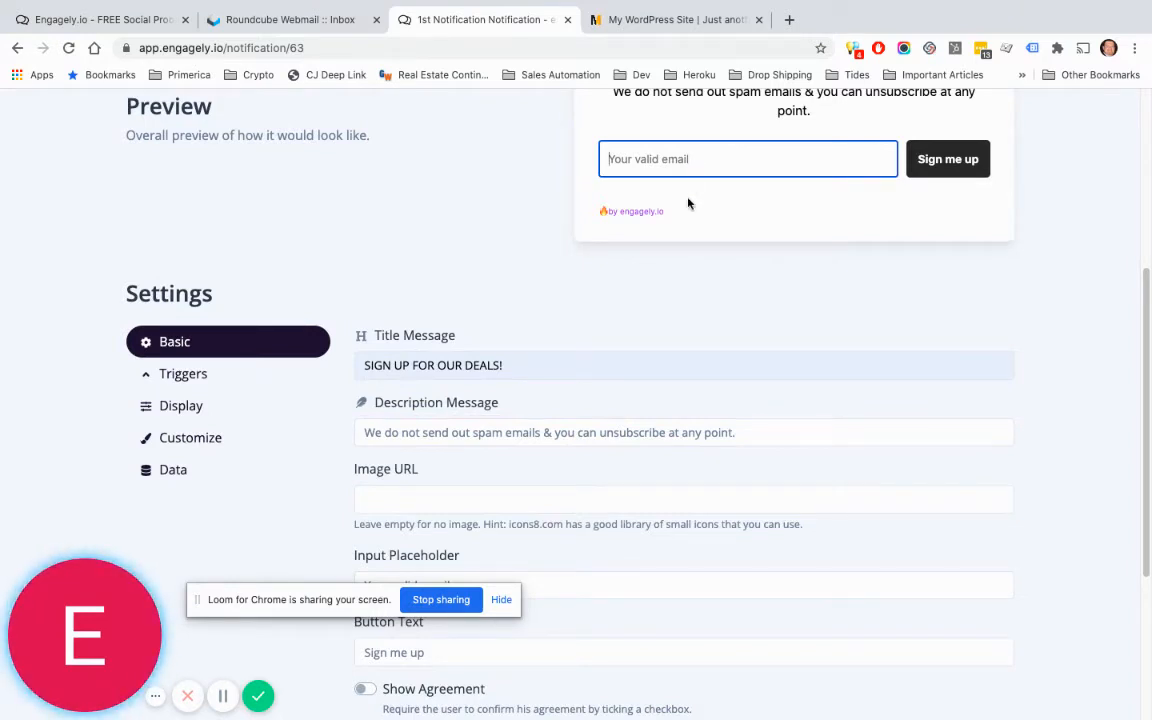
scroll(711, 268, down, 3)
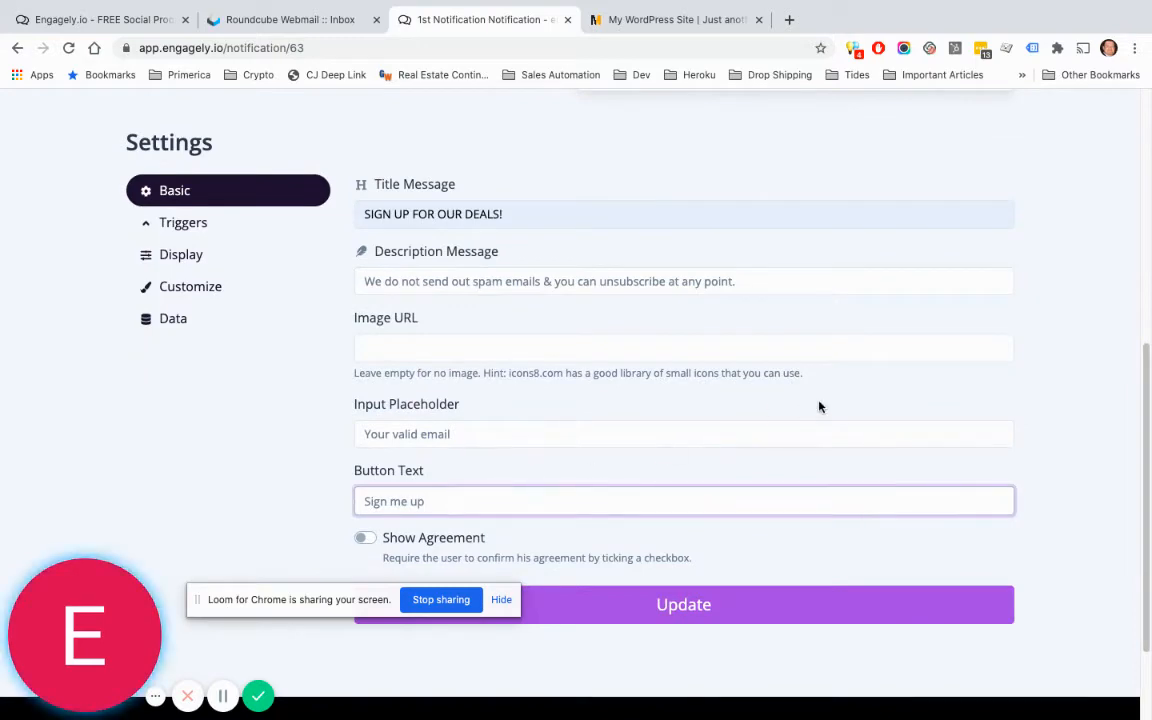
scroll(818, 406, up, 5)
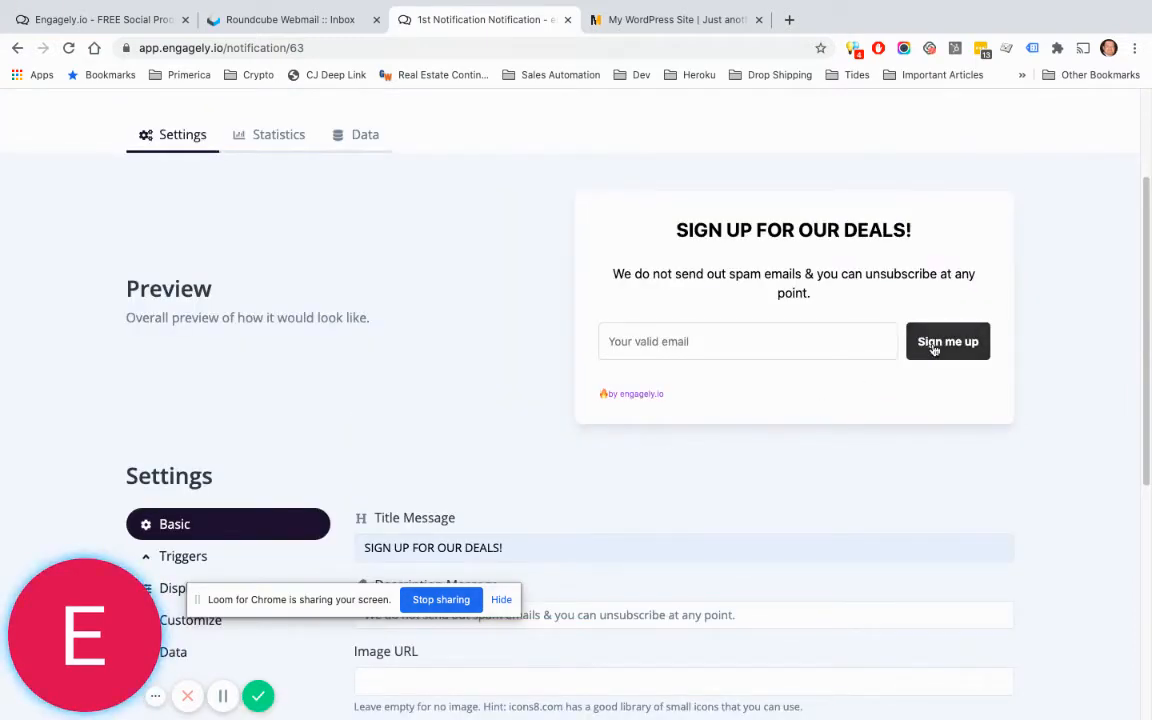
scroll(934, 350, down, 5)
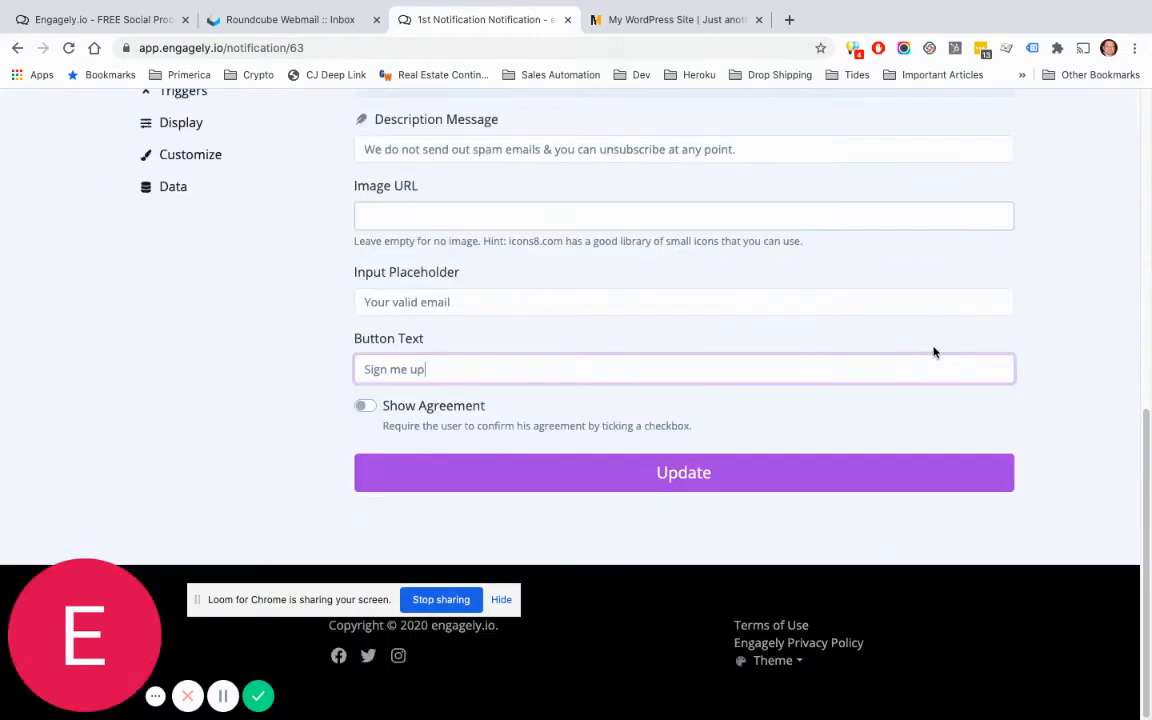
Step: Toggle Show Agreement on and back off, then save the notification with Update
click(365, 405)
click(442, 540)
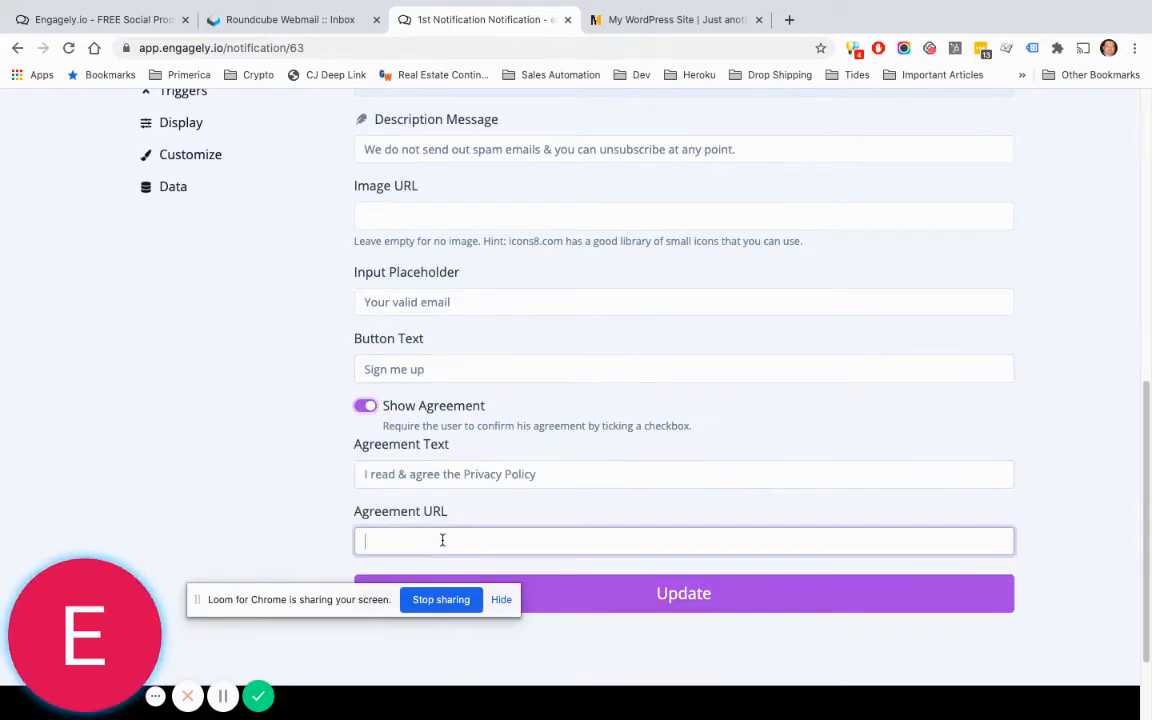
click(362, 407)
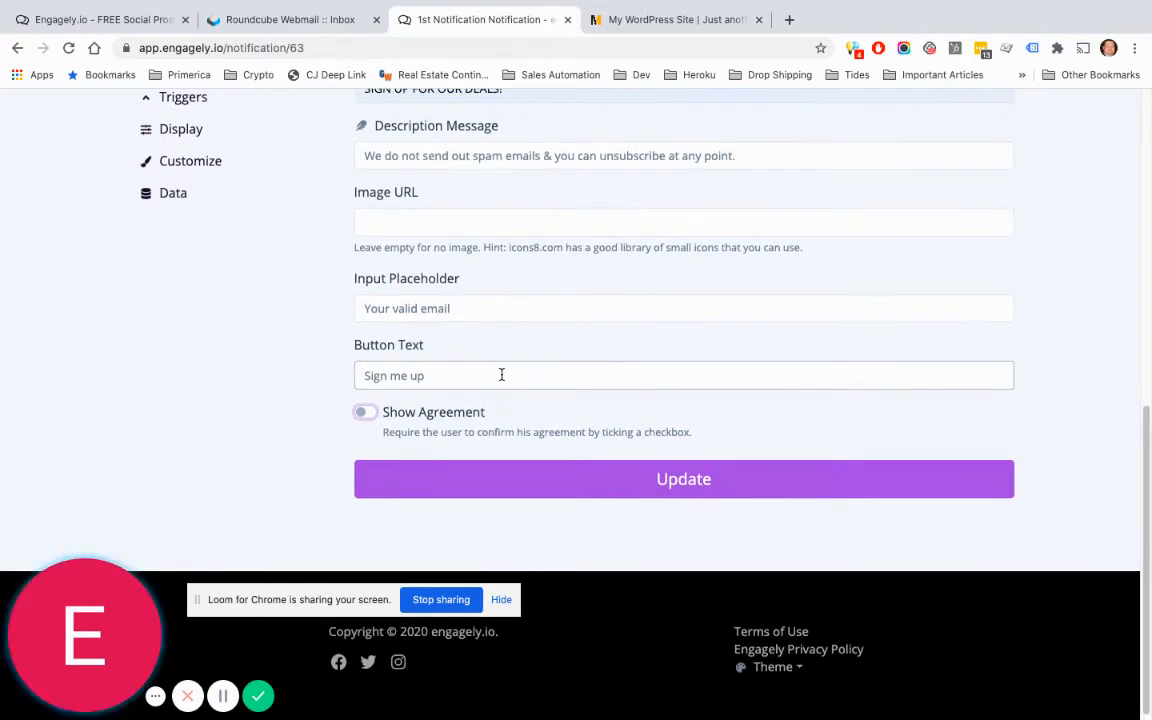
scroll(501, 374, up, 1)
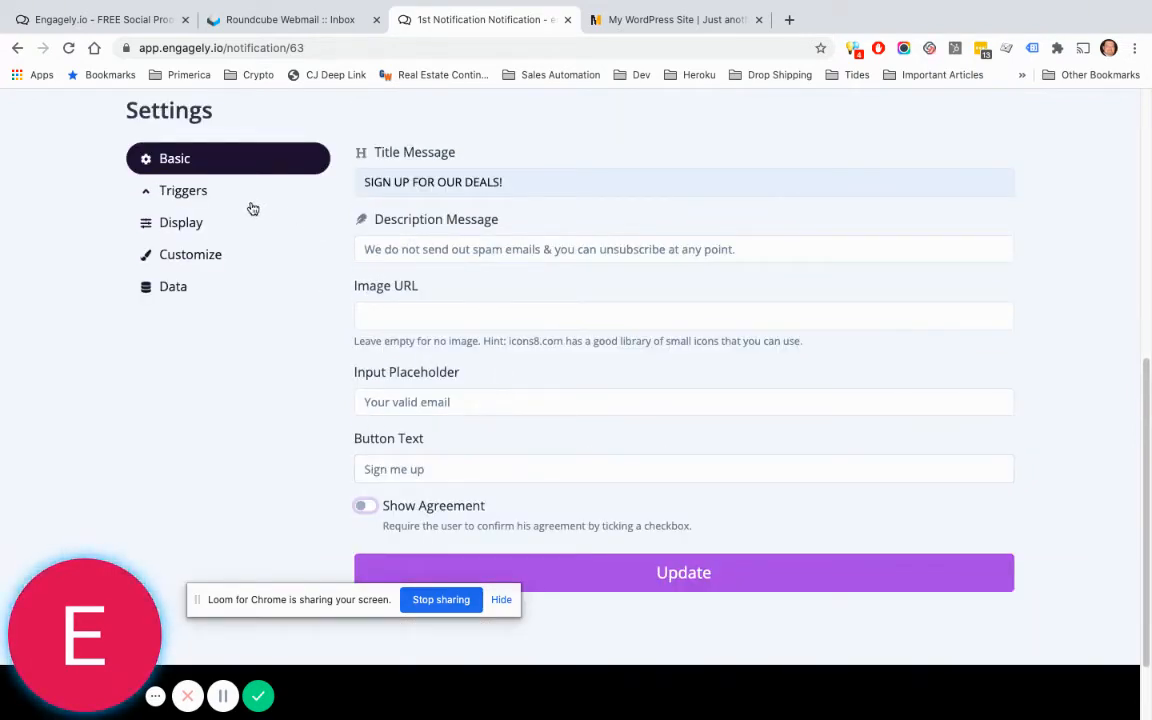
click(670, 584)
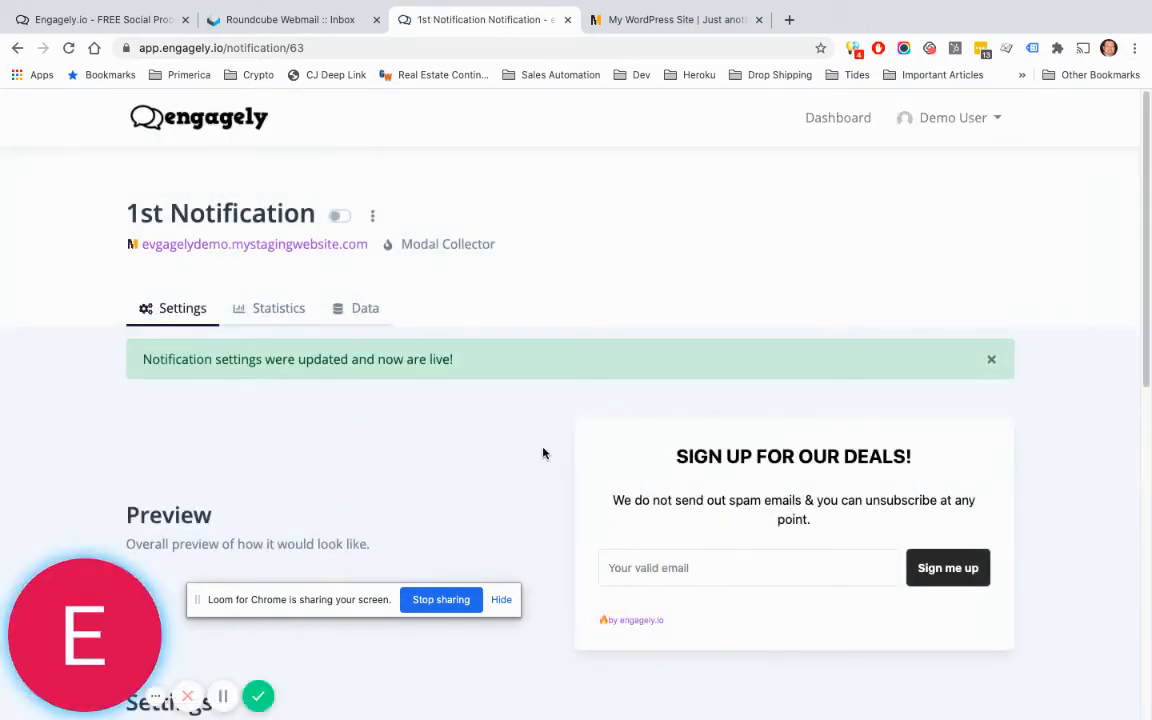
Step: Scroll down to the notification's Settings and show its Triggers tab
scroll(545, 450, down, 1)
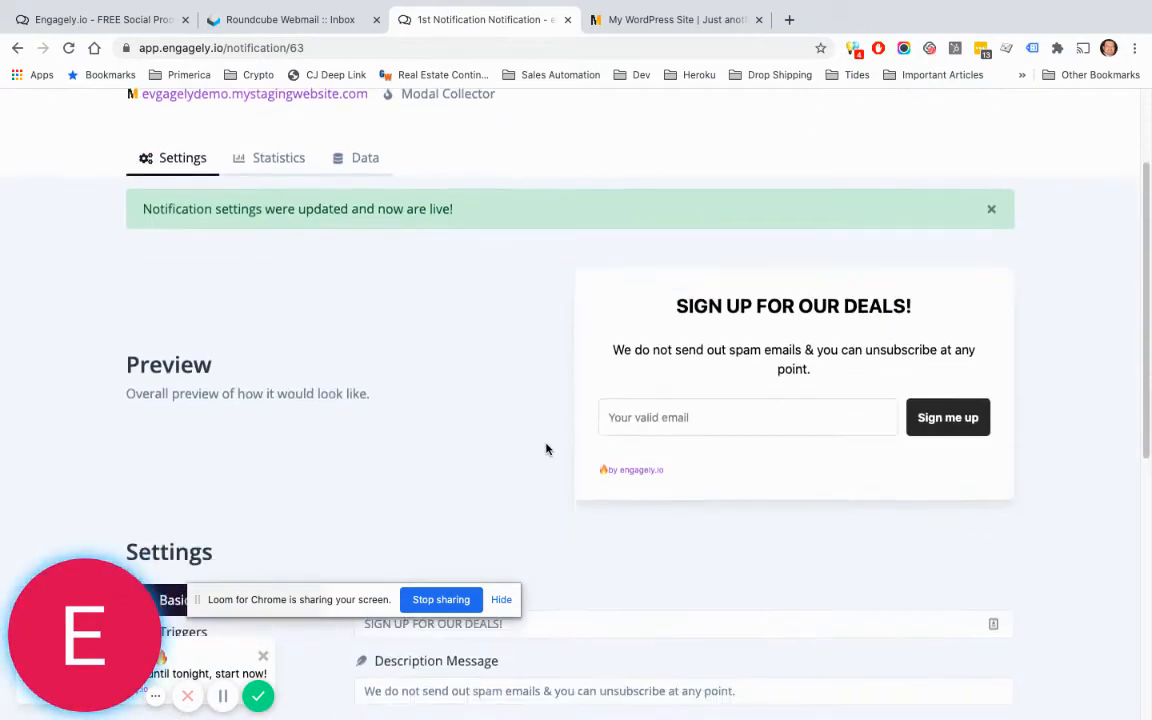
scroll(548, 449, down, 3)
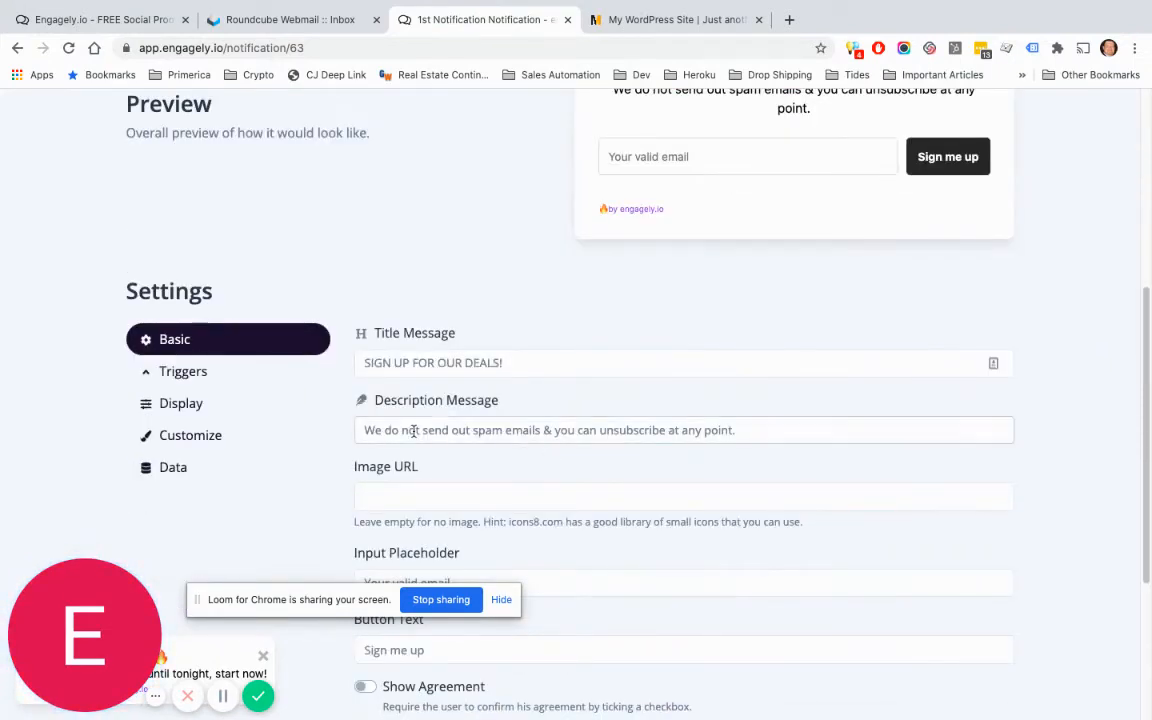
click(216, 381)
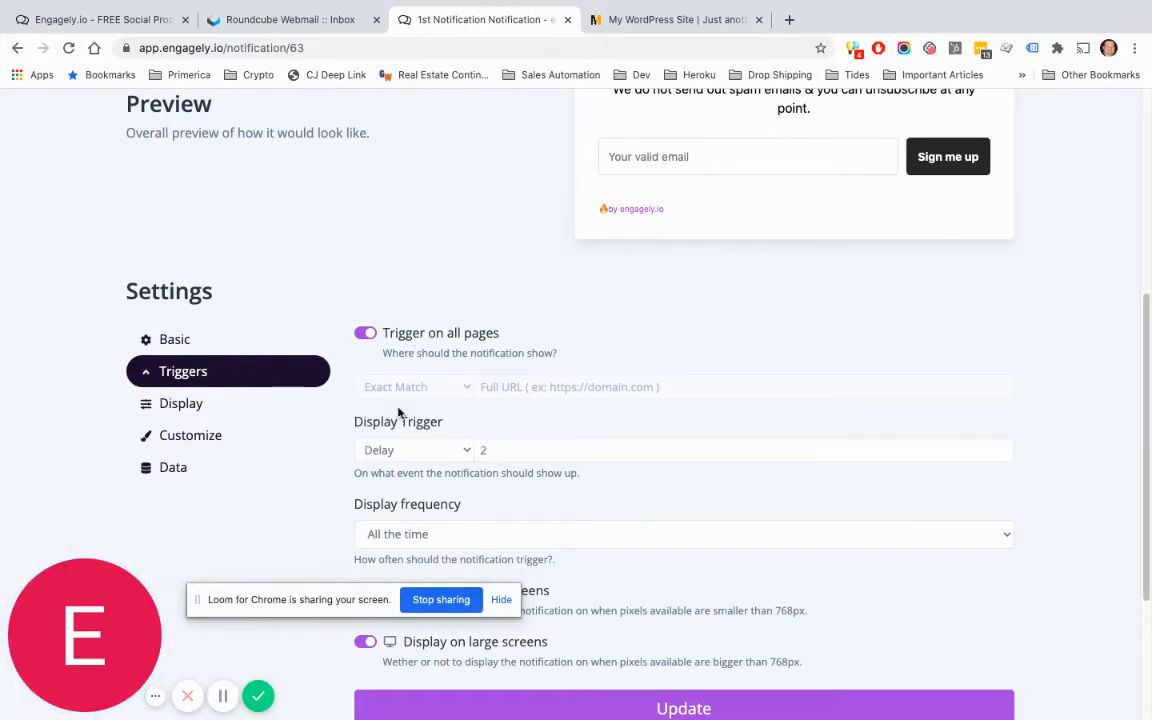
Step: Copy the store's URL from the WordPress tab and switch off 'Trigger on all pages'
key(ctrl+Tab)
click(405, 54)
key(ctrl+c)
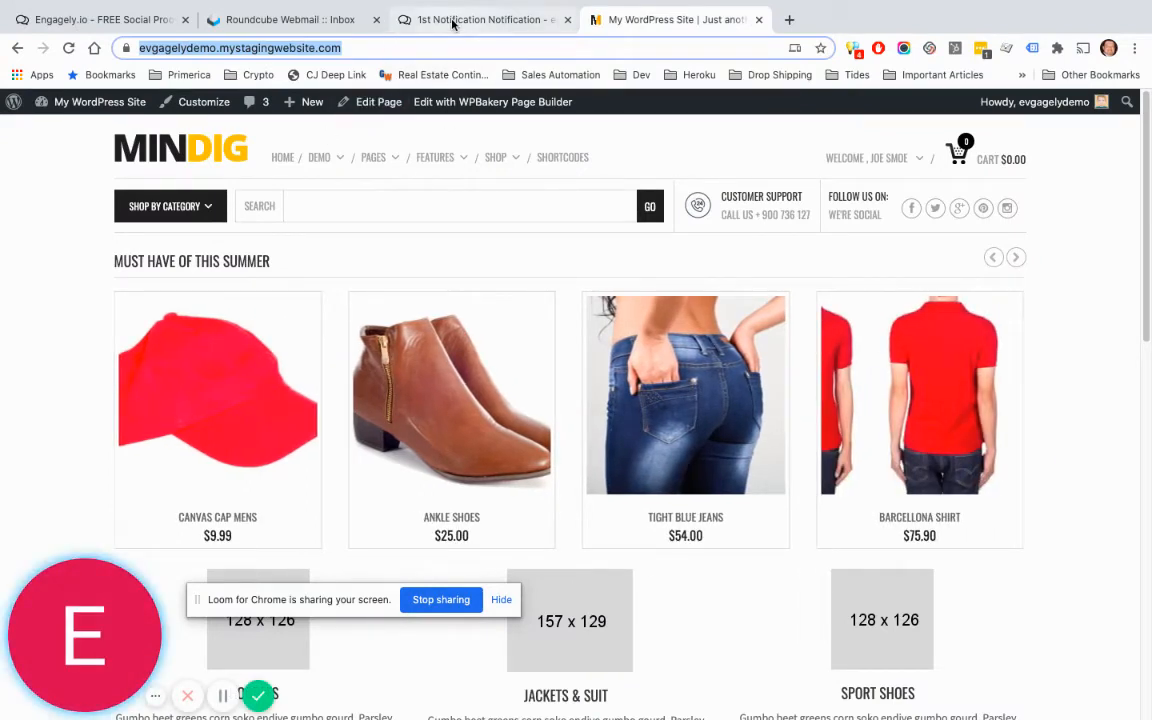
click(442, 21)
click(363, 336)
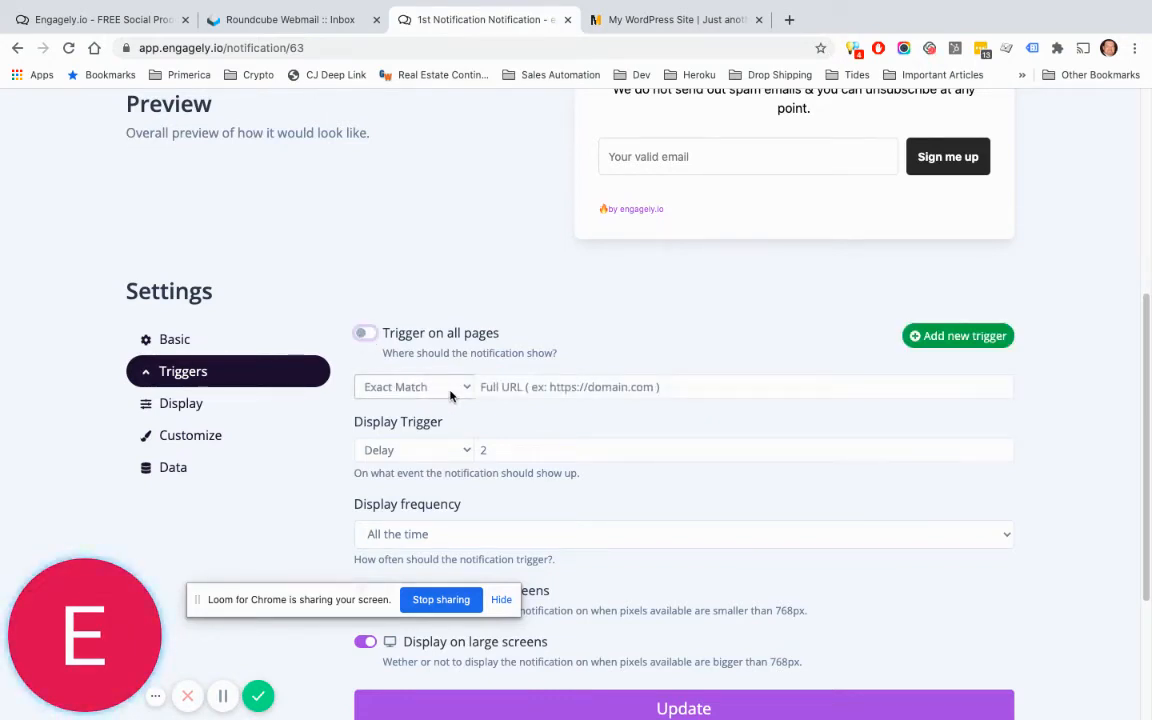
click(450, 396)
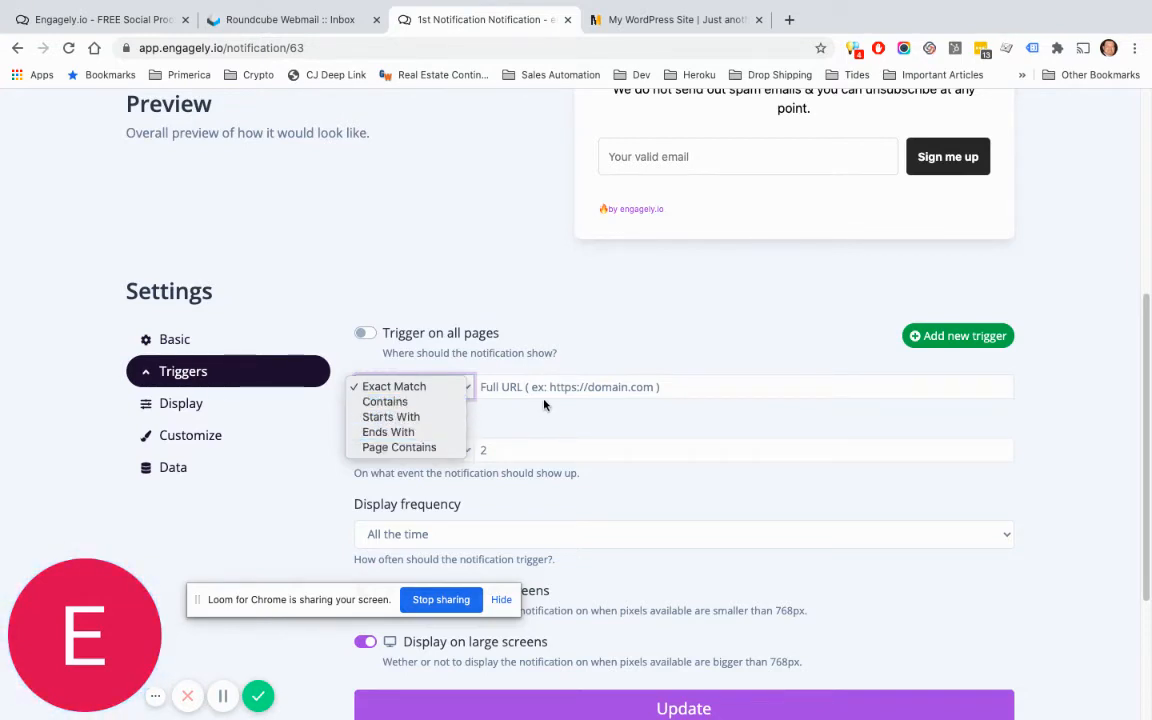
click(533, 390)
click(533, 390)
click(465, 388)
click(552, 386)
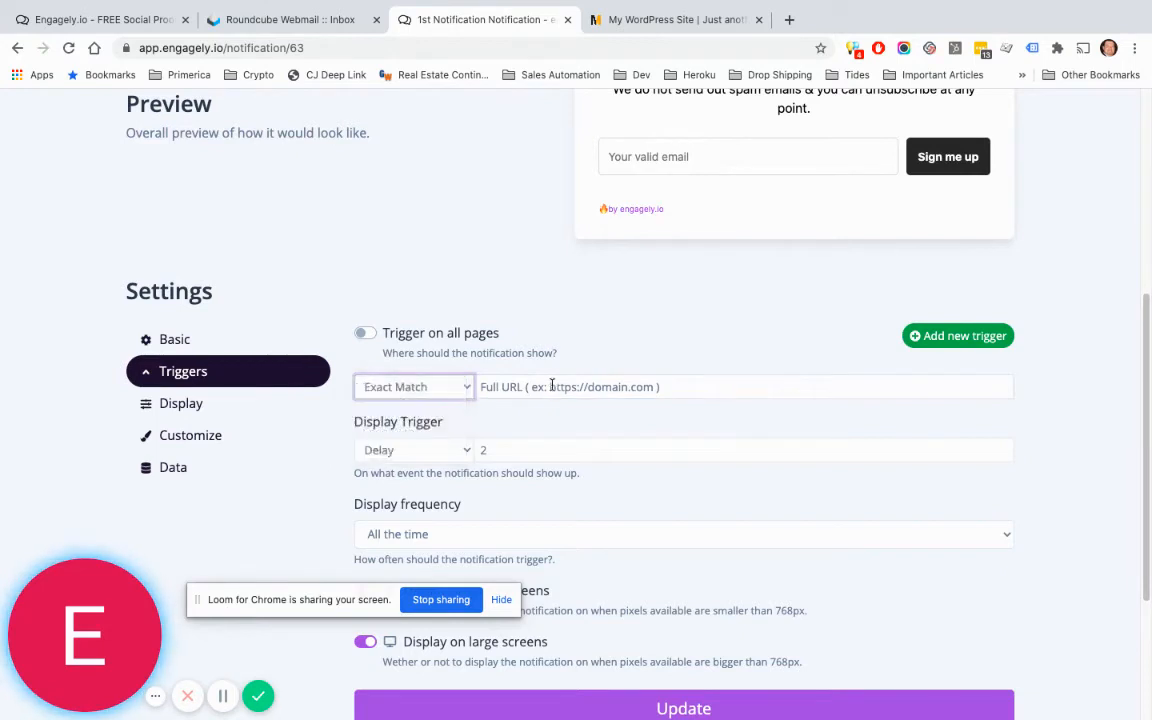
click(545, 388)
key(ctrl+v)
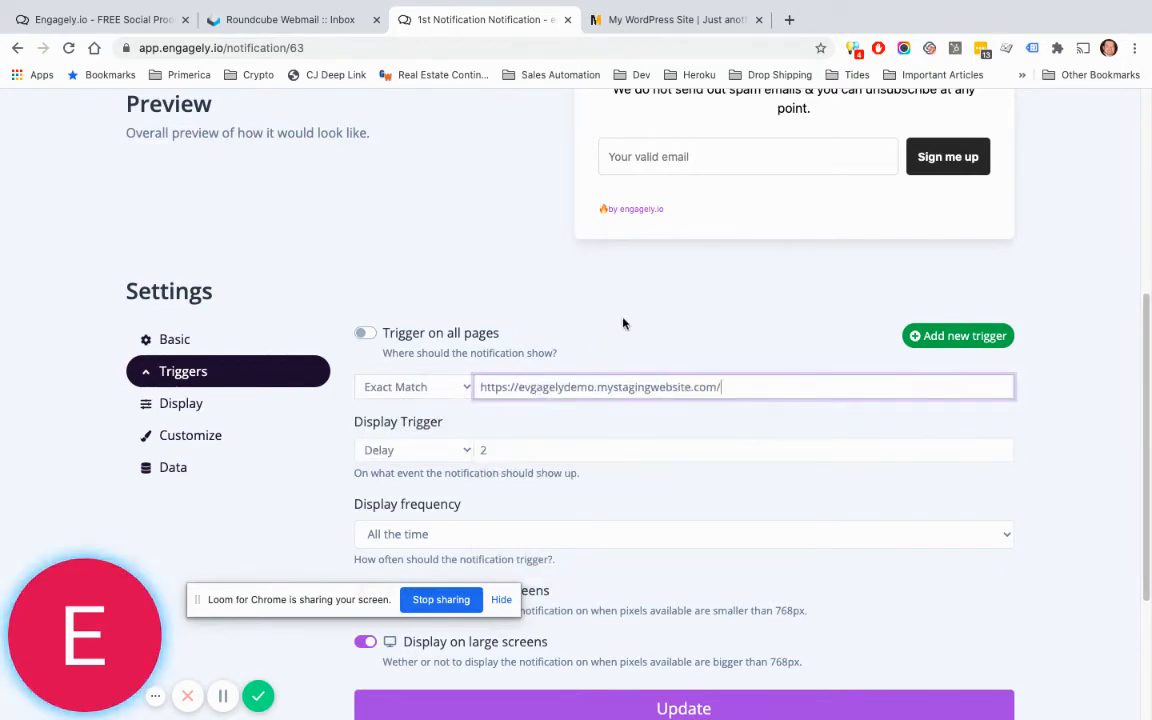
click(640, 316)
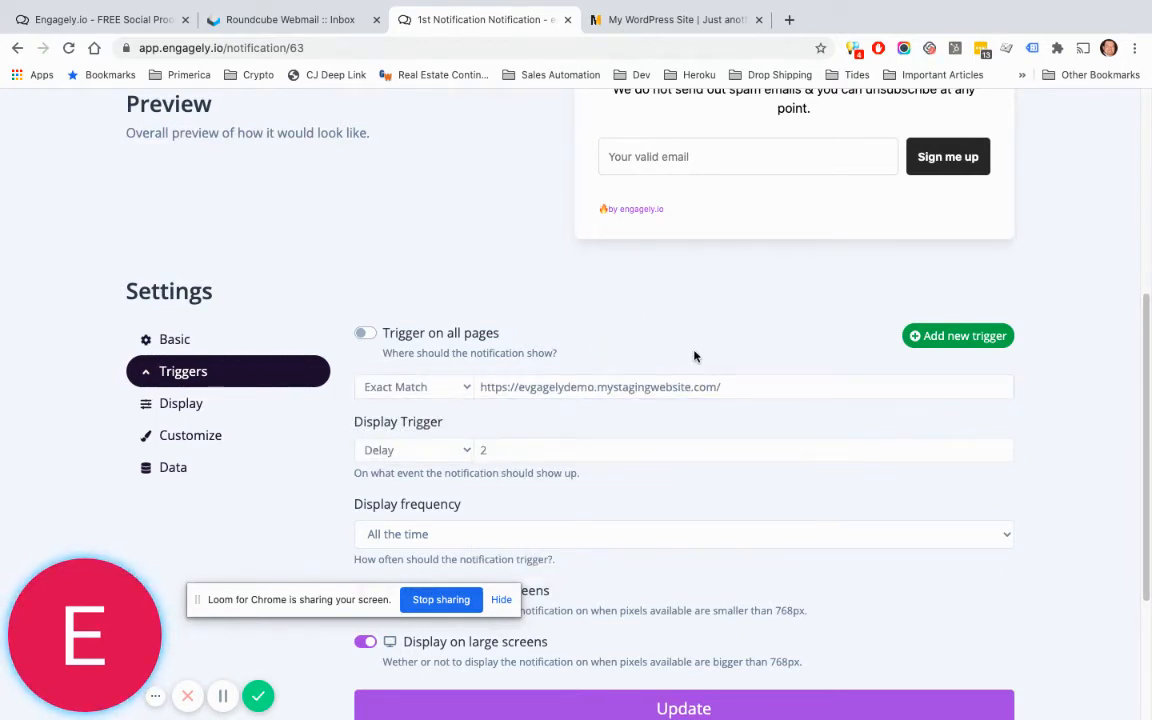
scroll(694, 352, down, 1)
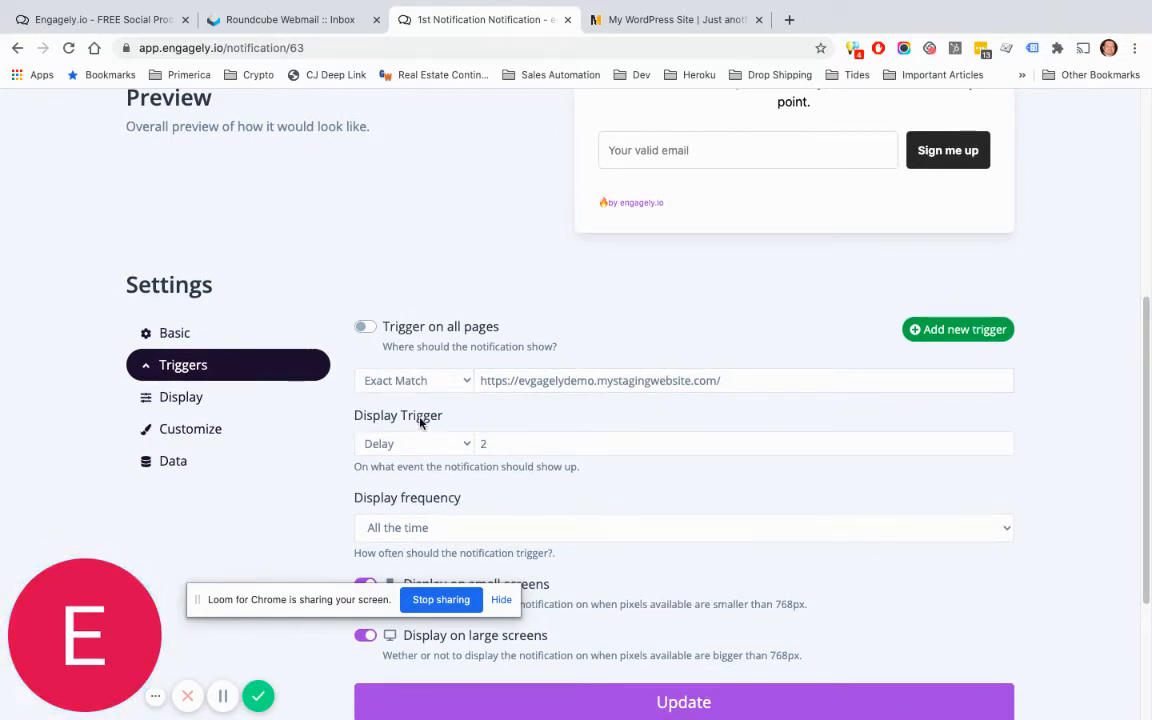
Step: Review the Display Trigger options and keep Exit Intent as the modal's trigger
click(462, 447)
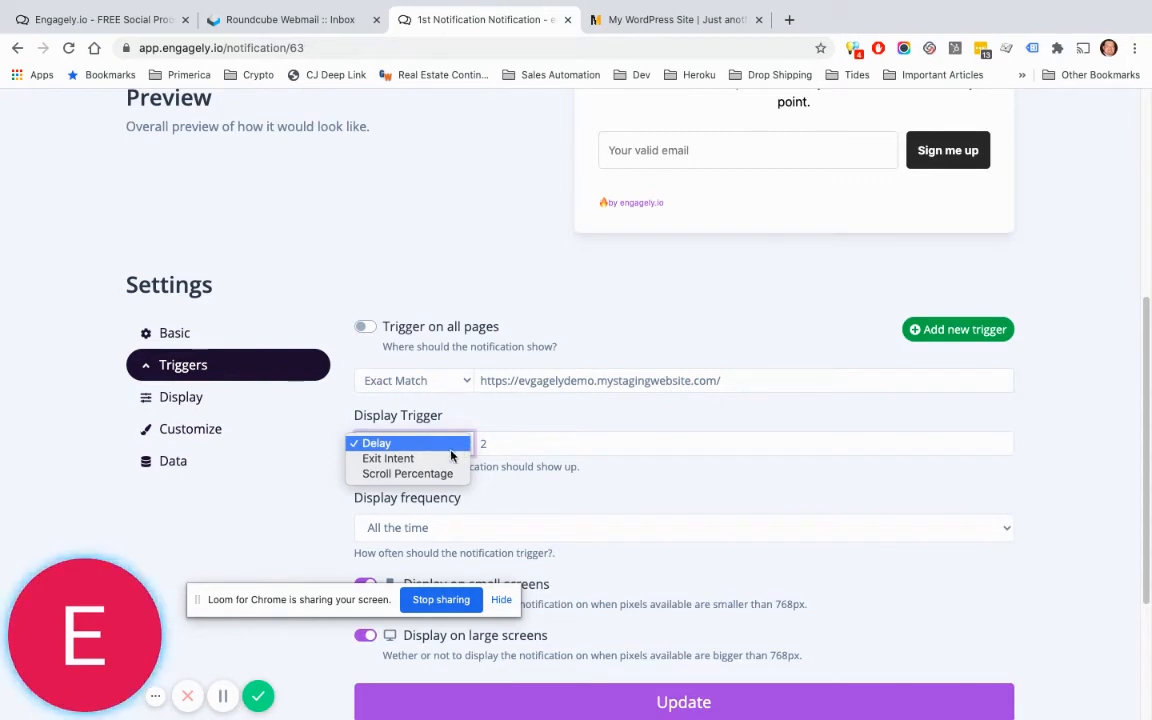
click(434, 459)
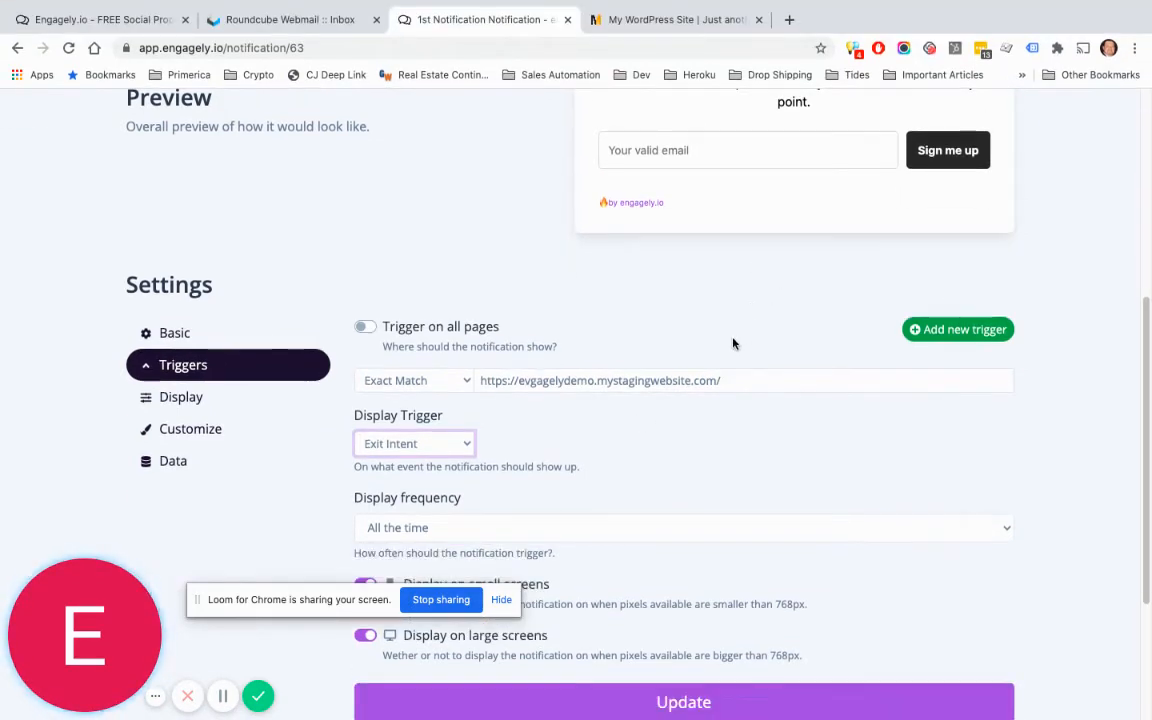
click(468, 444)
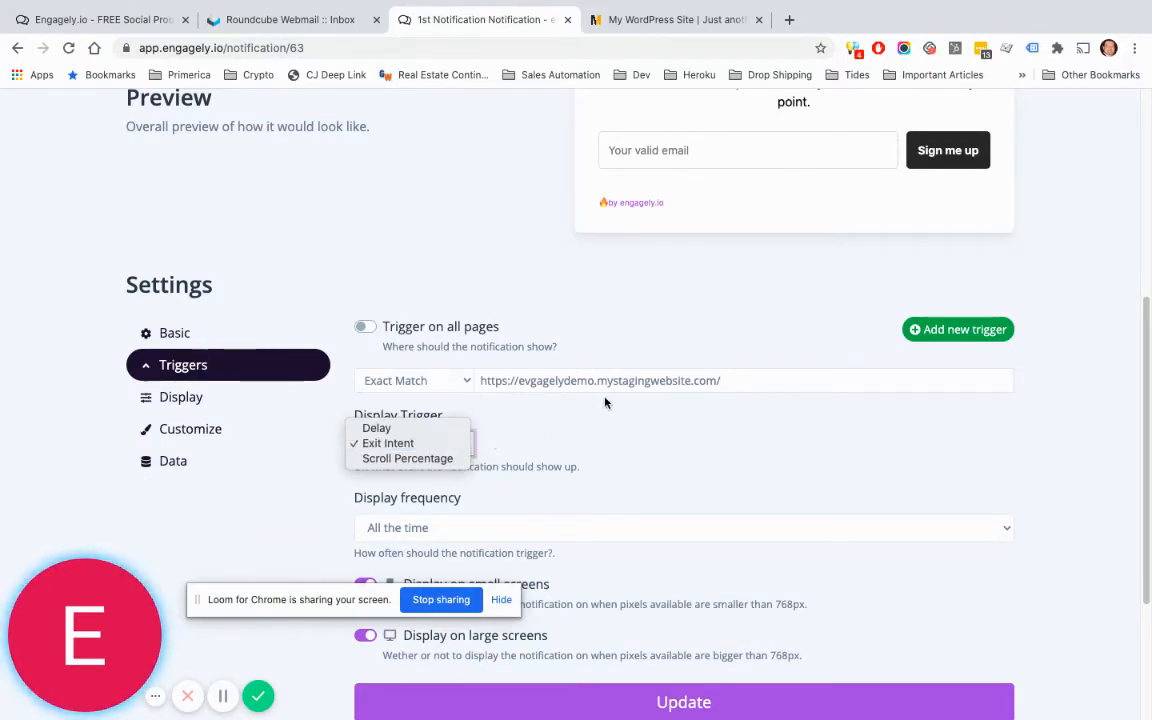
click(668, 424)
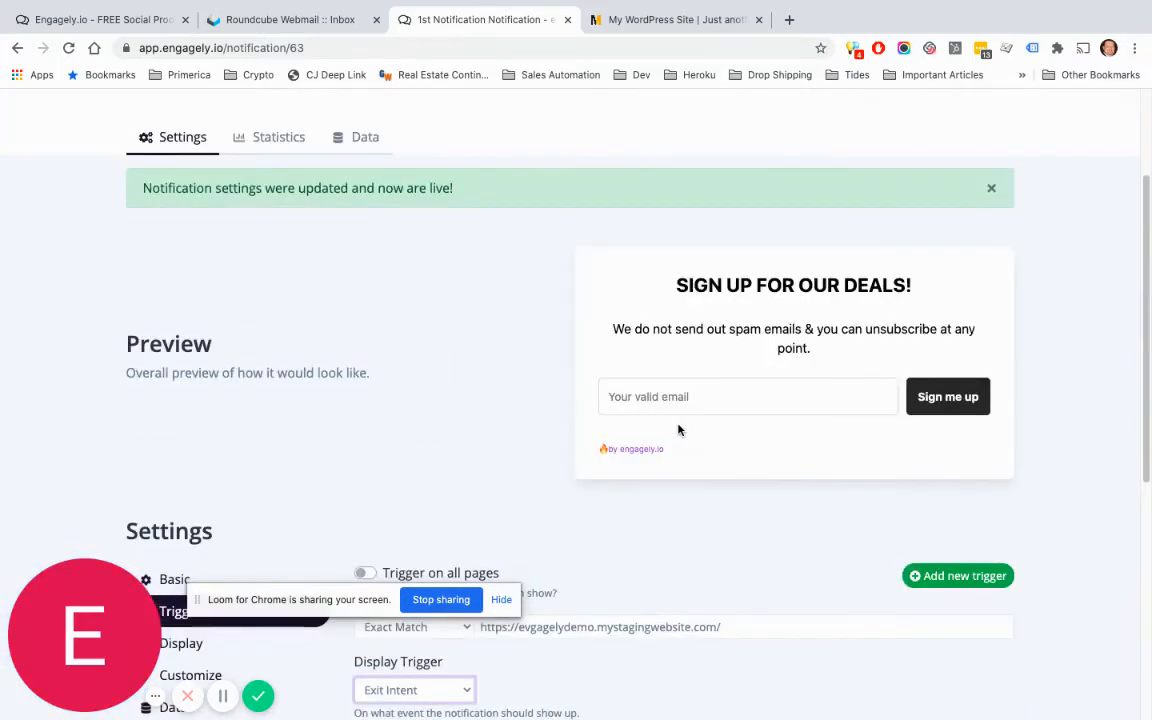
scroll(681, 429, down, 4)
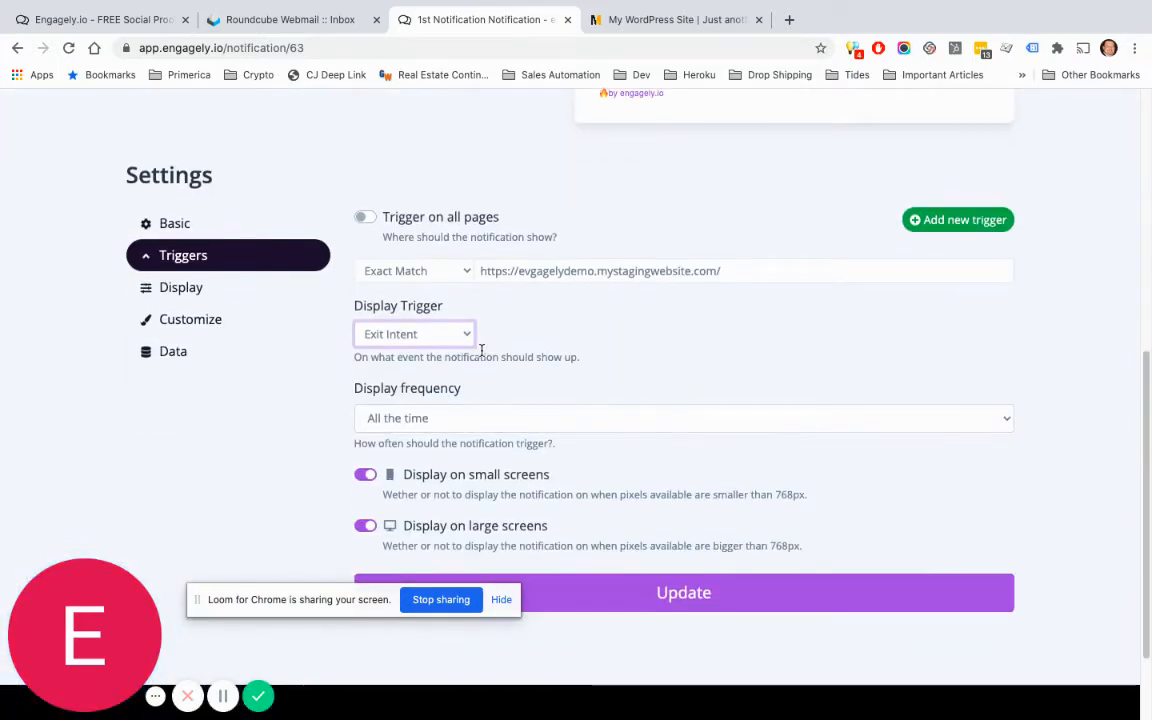
click(438, 334)
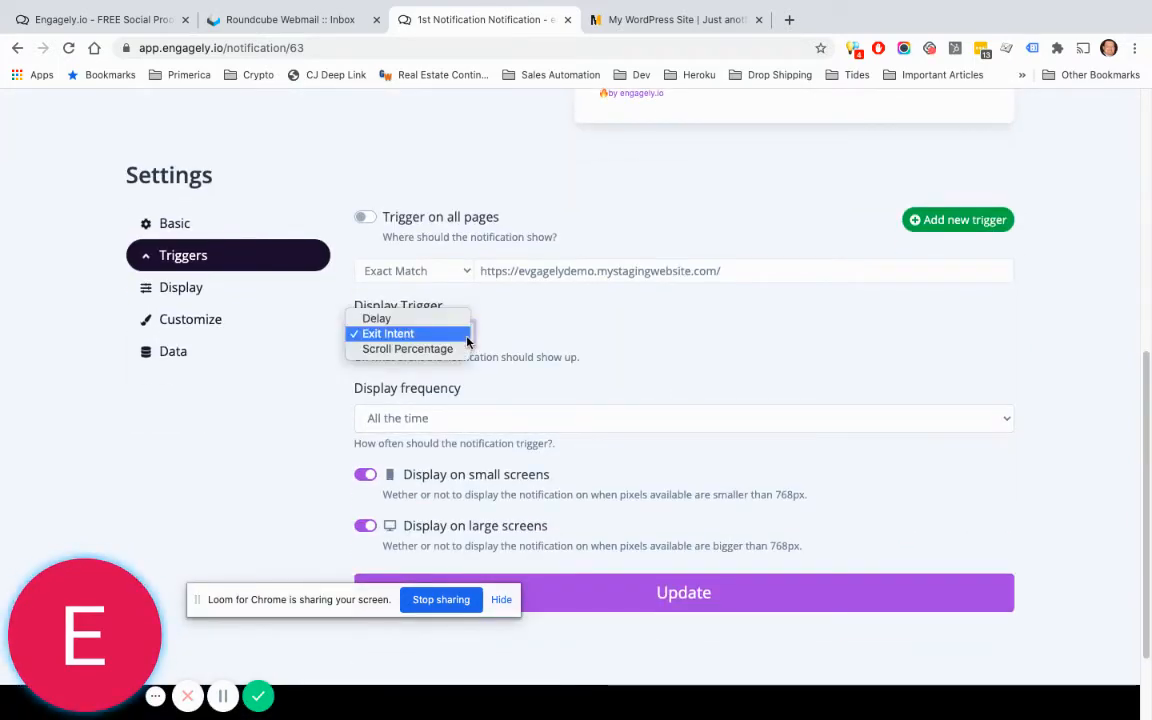
Step: Change the display trigger from Exit Intent to Delay with 5 seconds
click(415, 320)
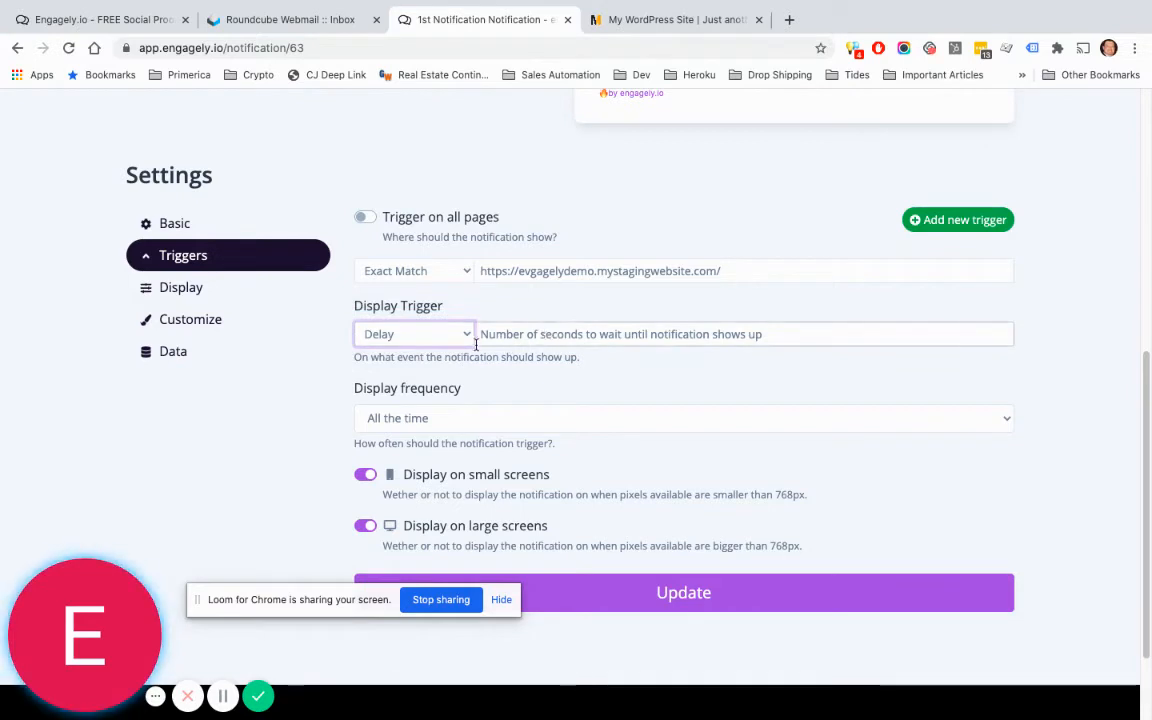
click(527, 335)
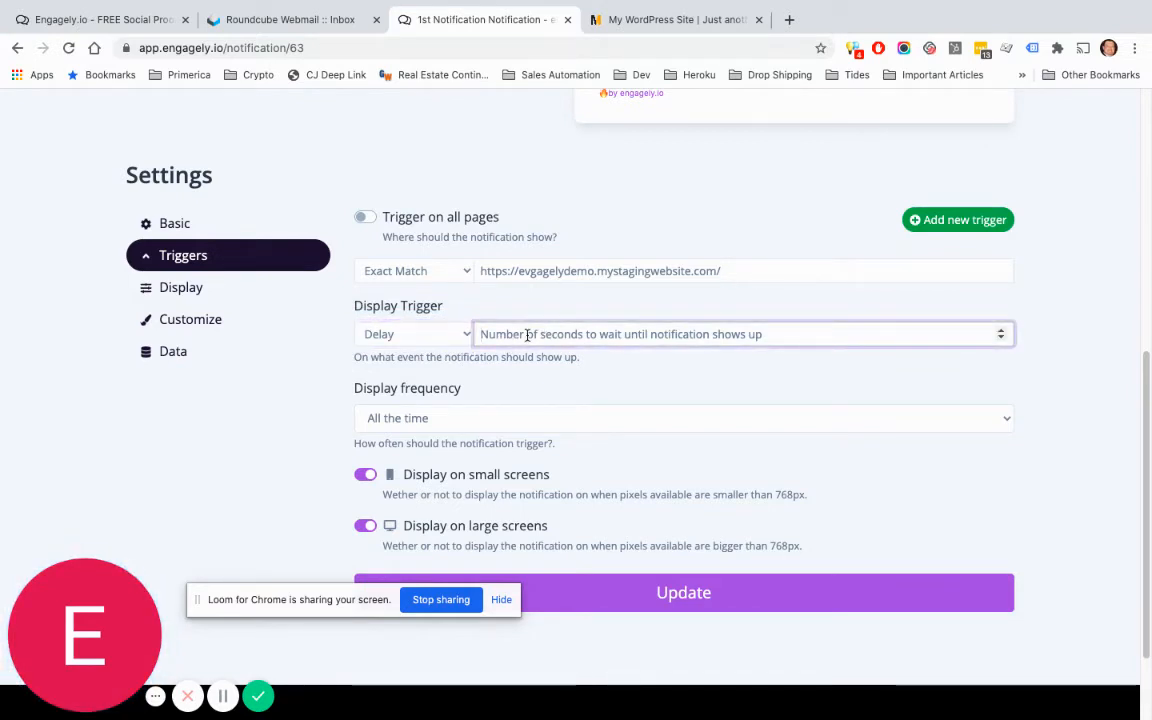
text(5)
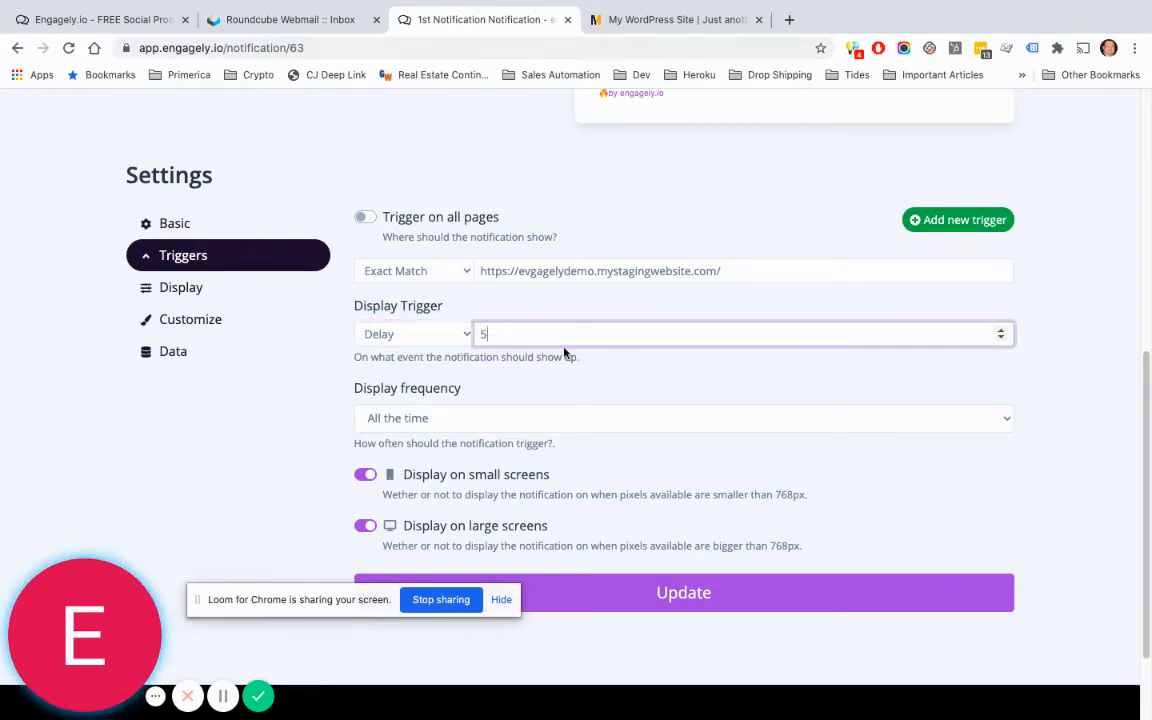
click(634, 371)
scroll(634, 371, down, 1)
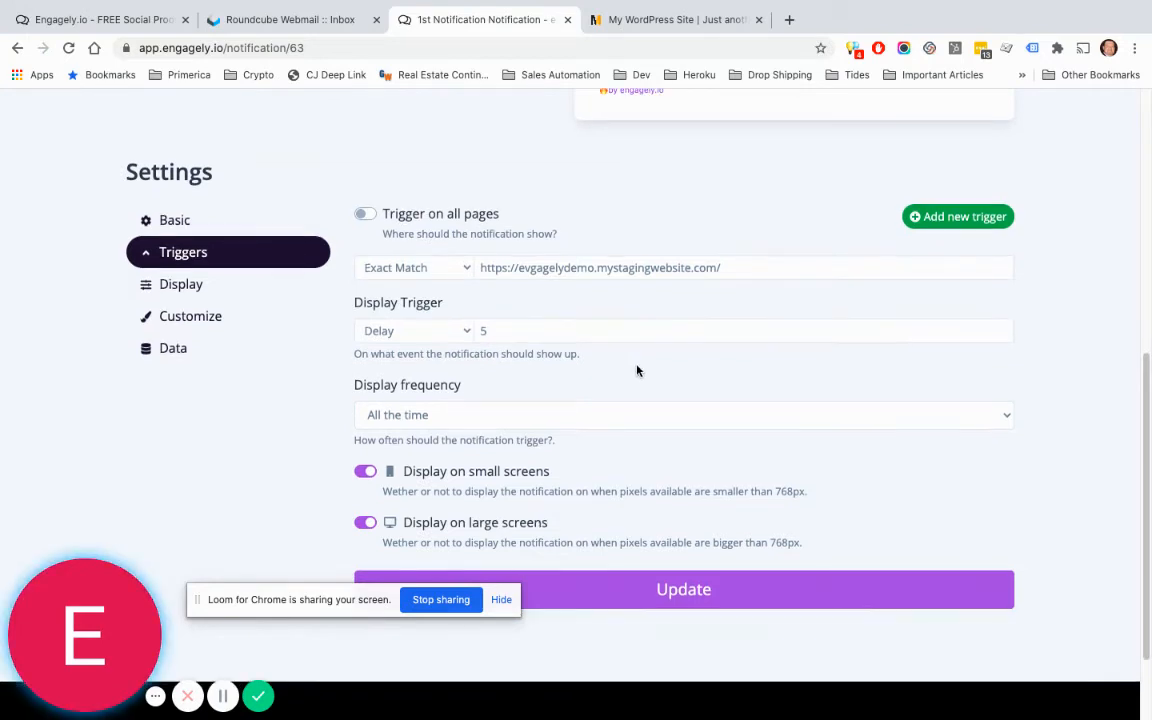
click(486, 425)
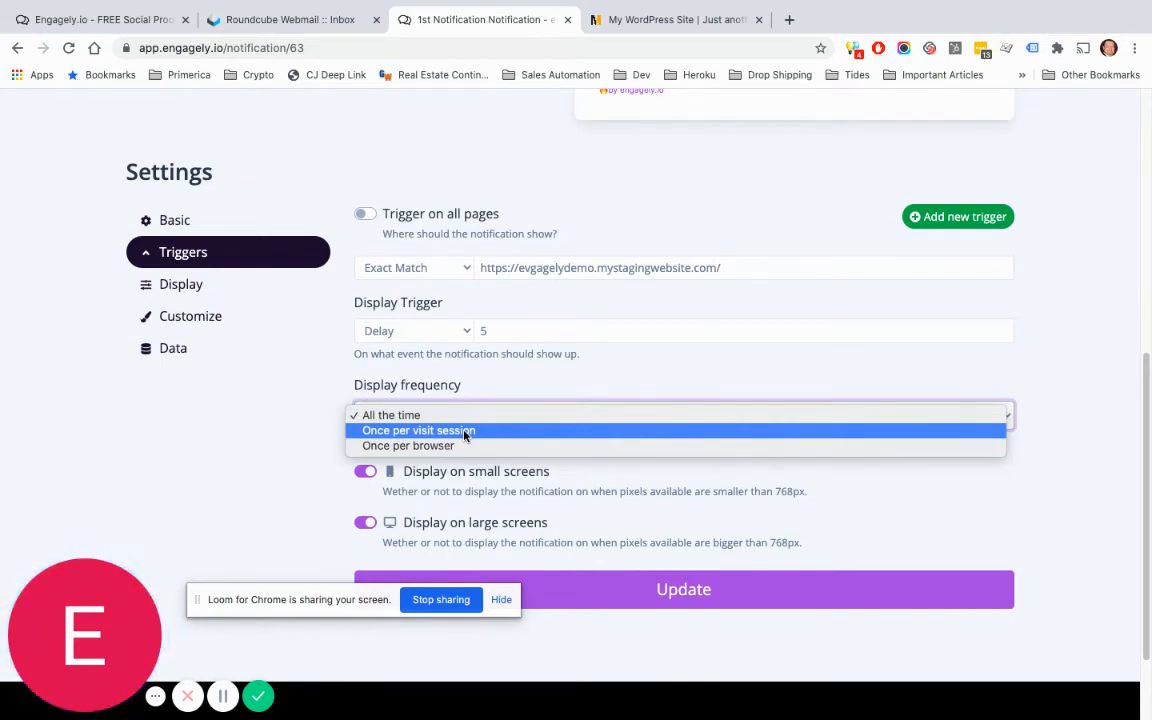
Step: Leave the display frequency at All the time and save the Delay 5 trigger with Update
click(480, 414)
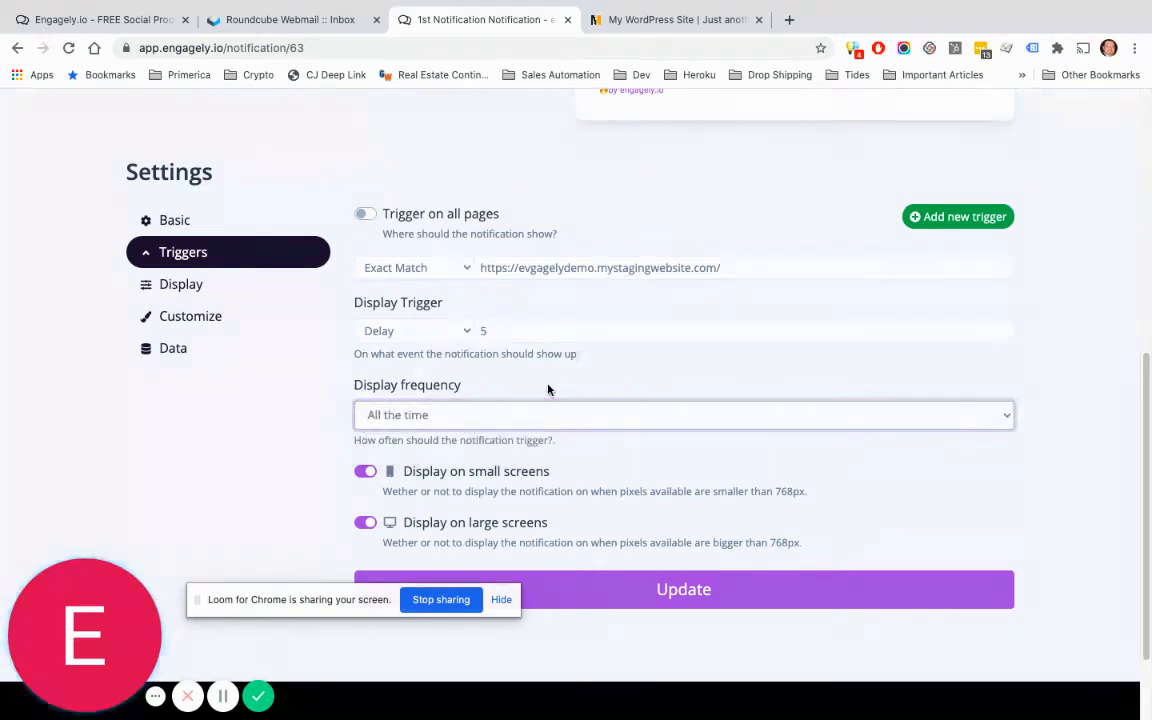
click(494, 420)
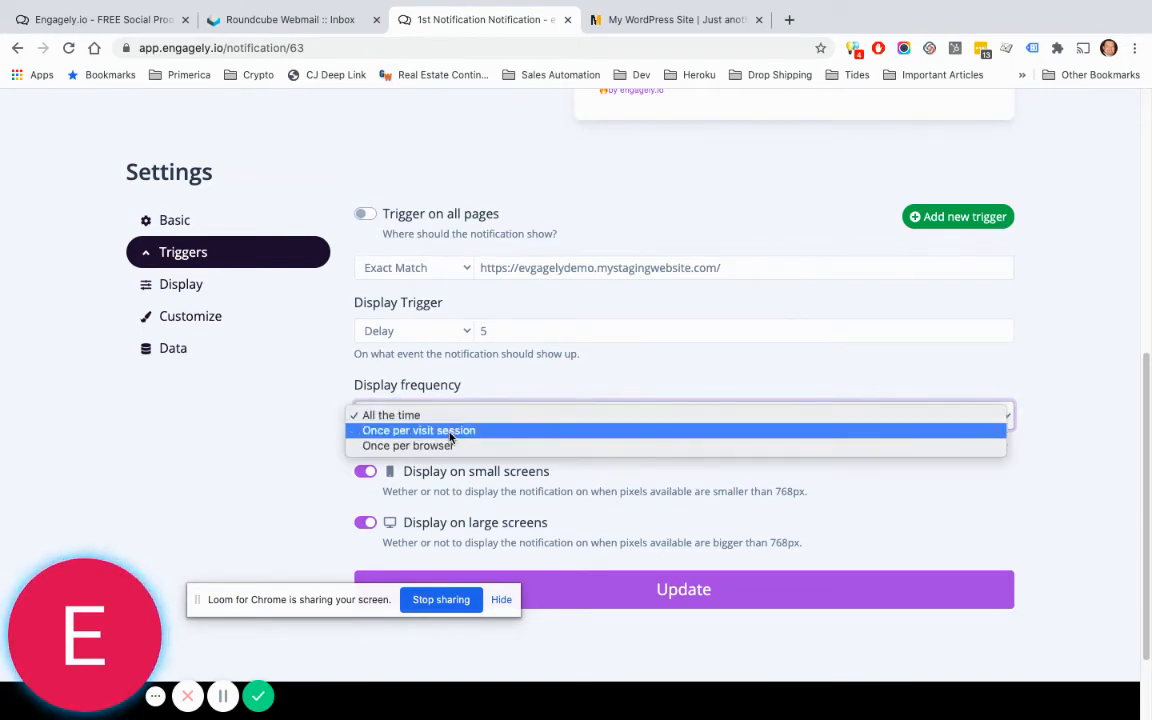
click(642, 370)
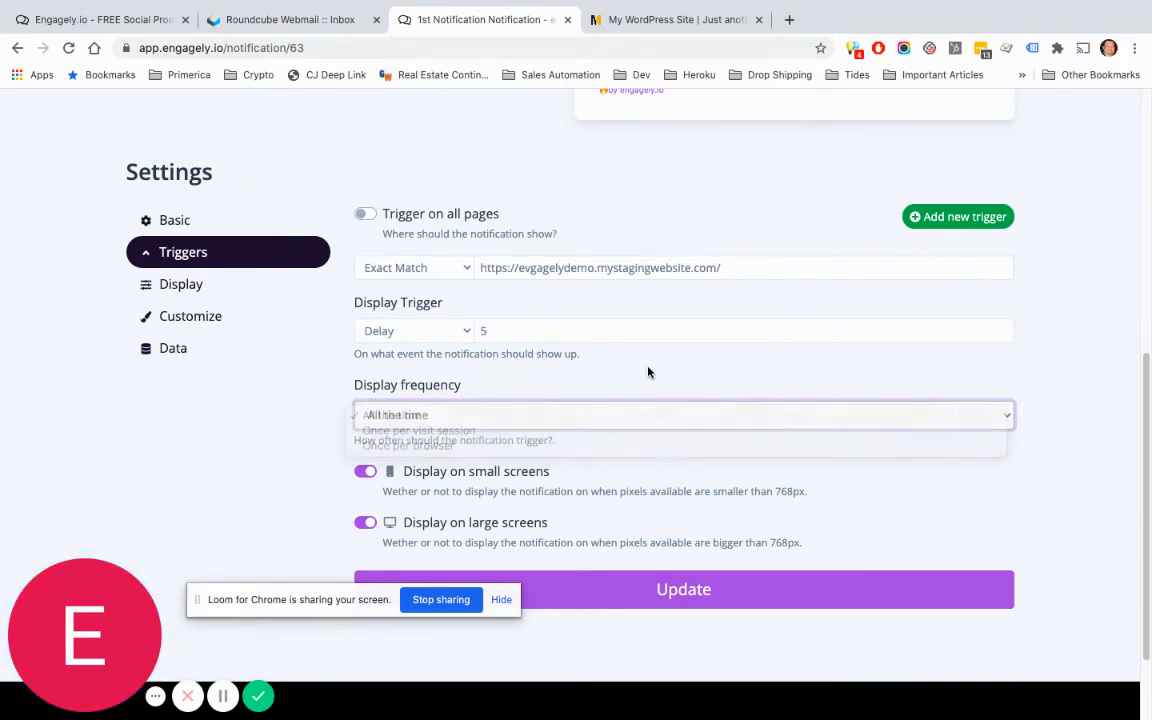
scroll(519, 432, down, 1)
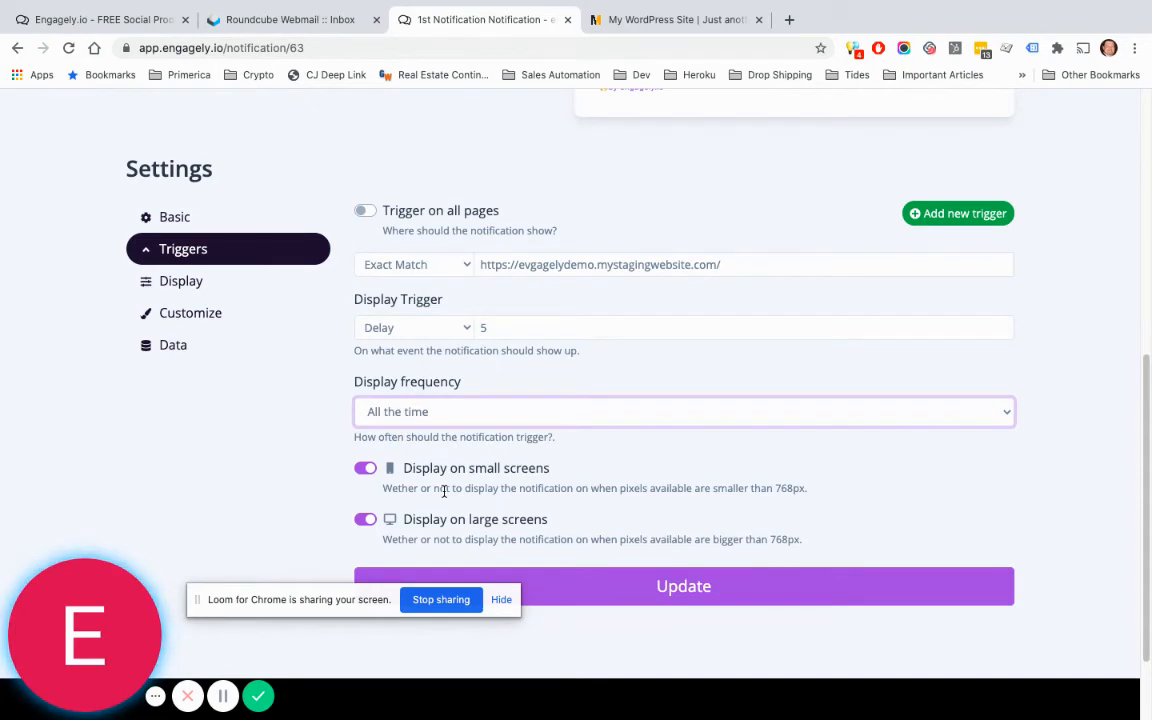
click(684, 587)
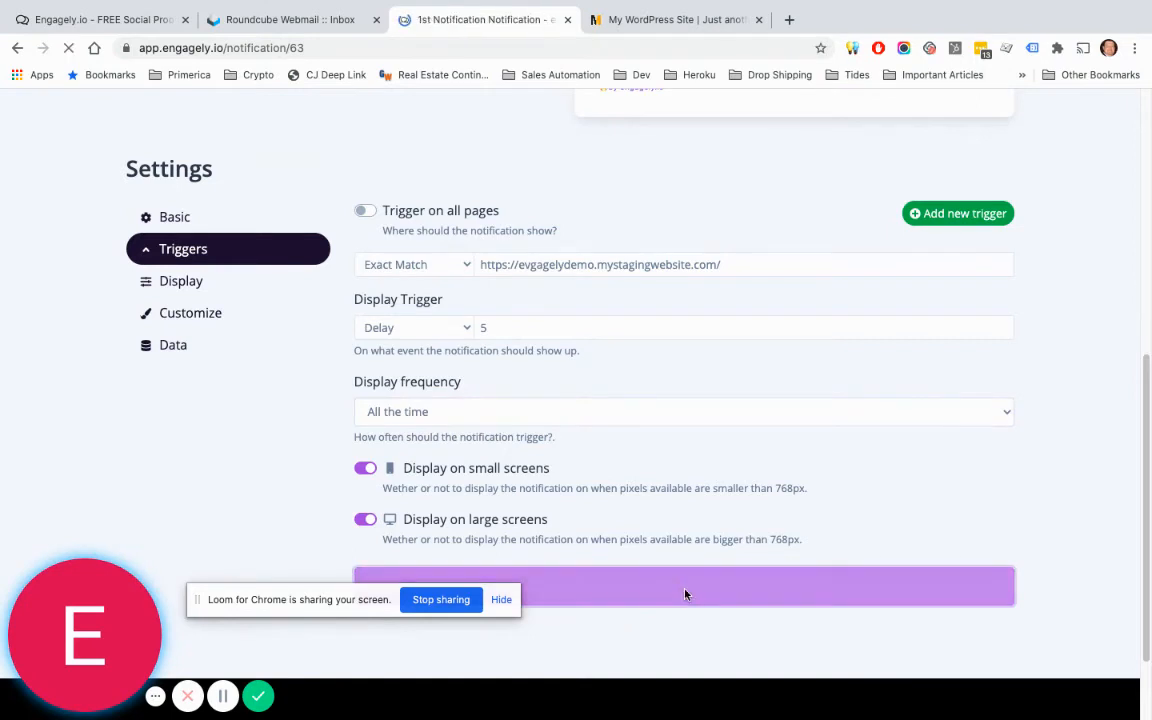
scroll(560, 470, down, 5)
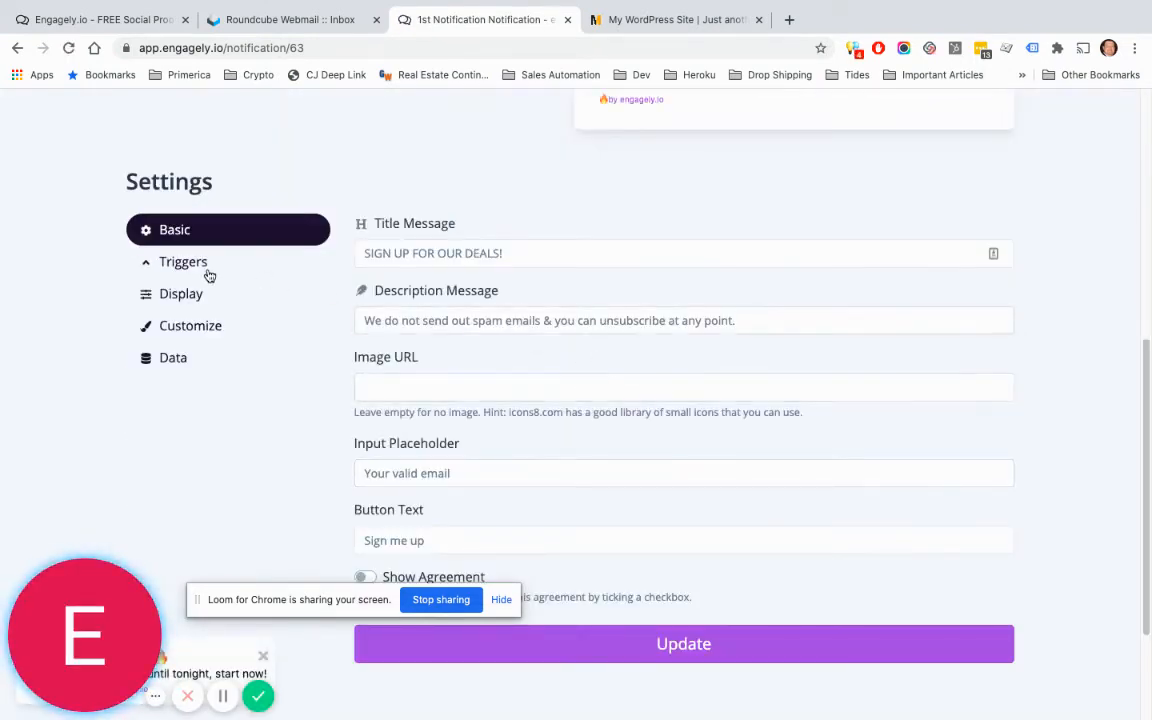
Step: In the Display settings, change Display Duration from 5 to 10 seconds
click(207, 272)
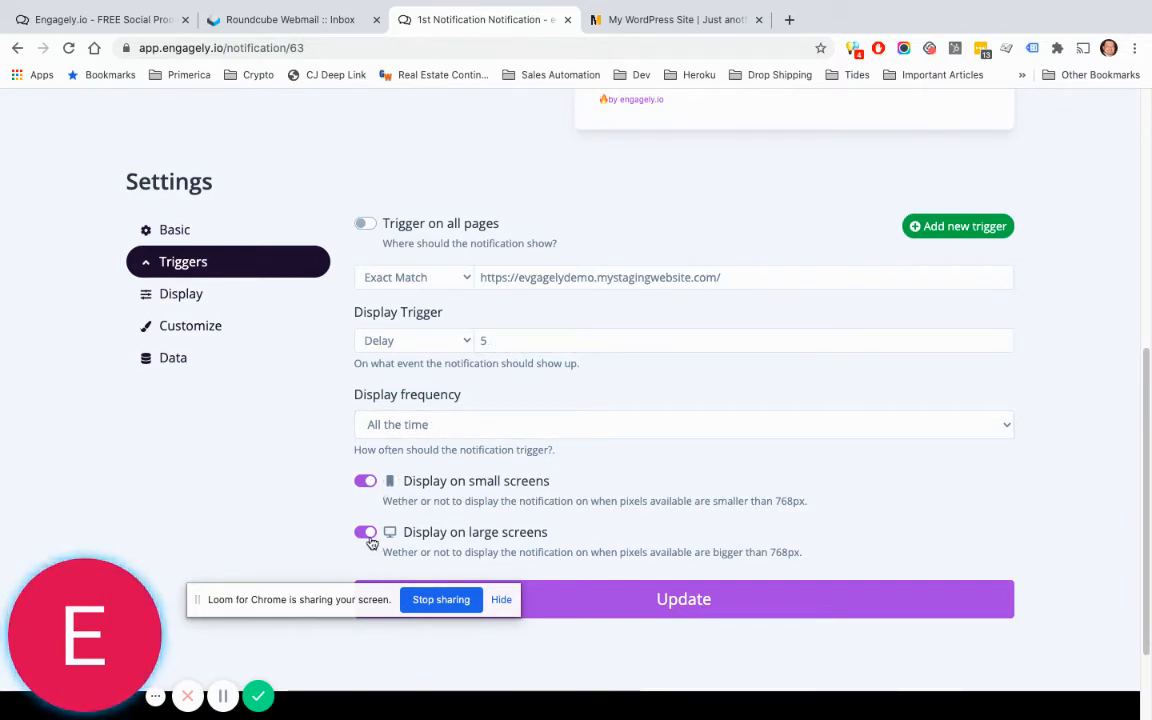
click(207, 298)
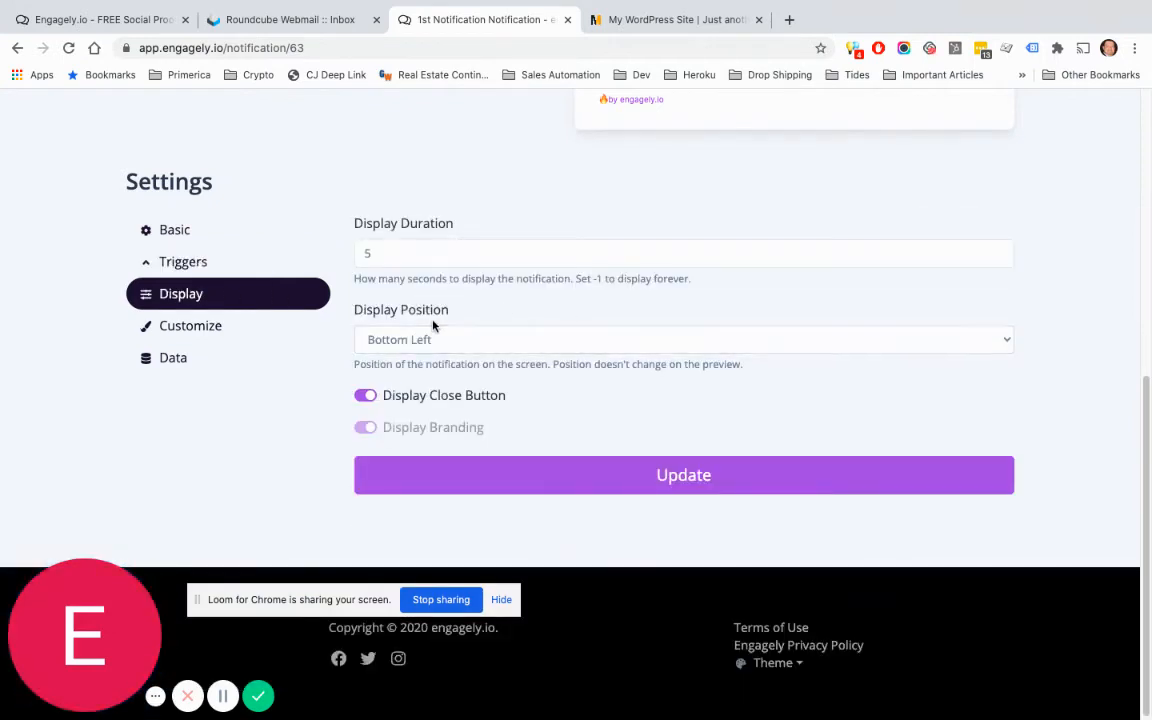
click(410, 258)
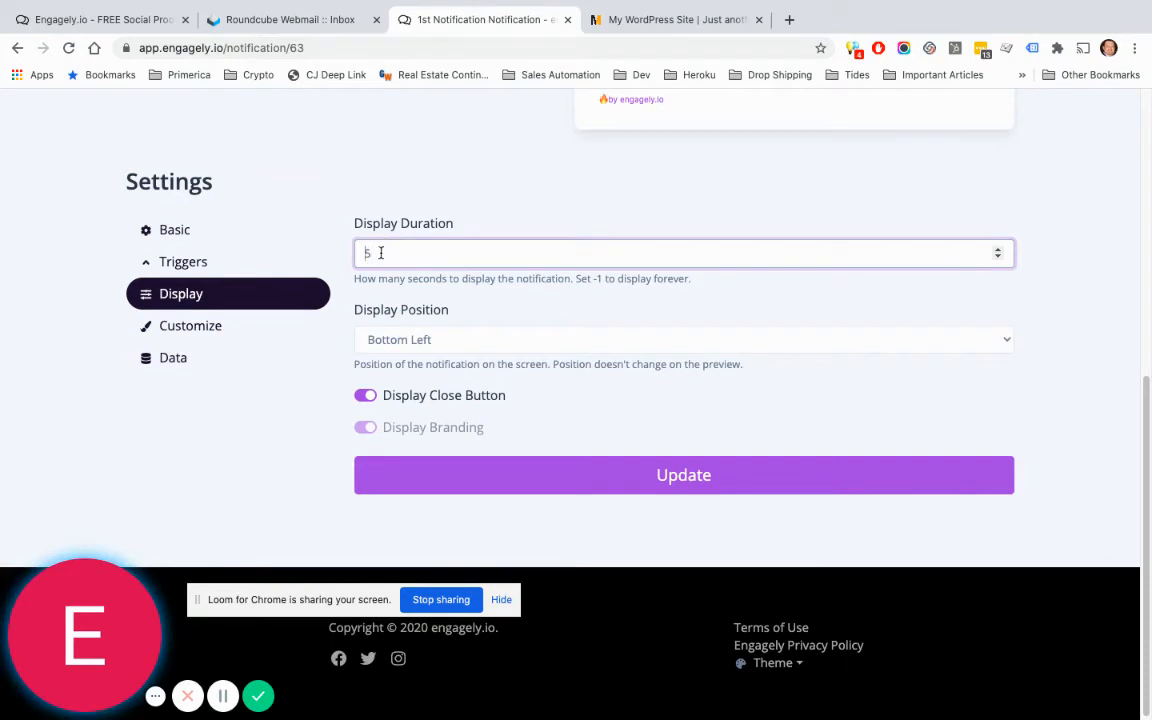
drag(380, 253, 361, 253)
text(10)
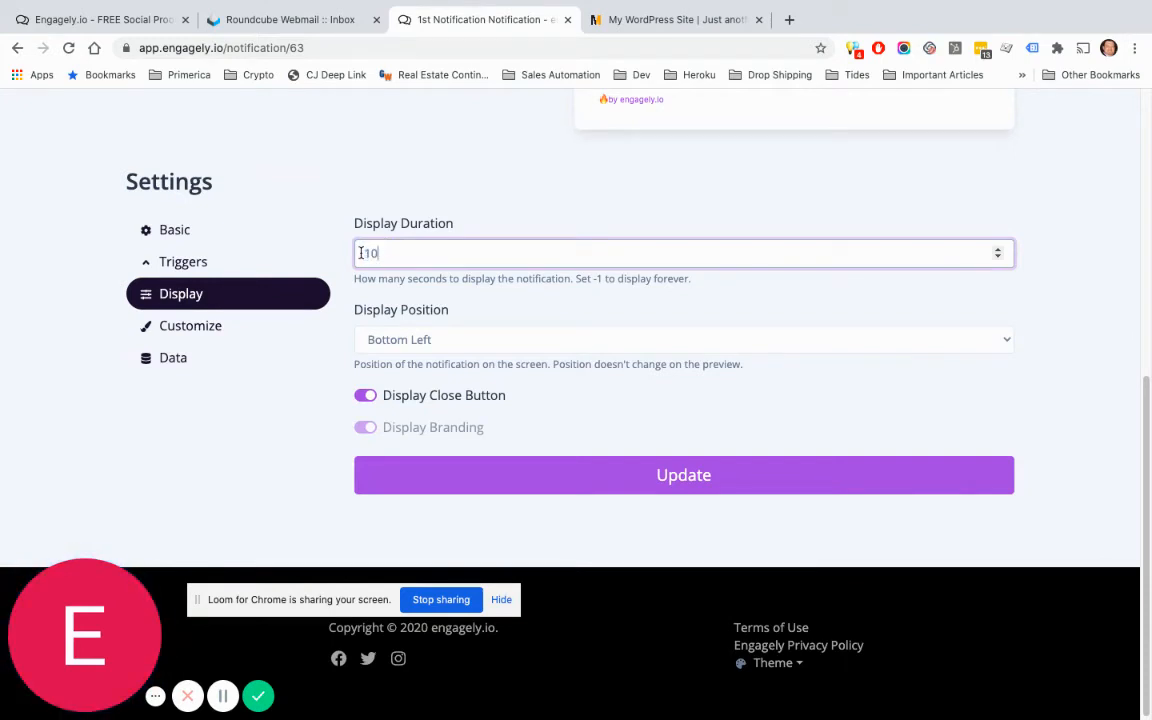
click(513, 315)
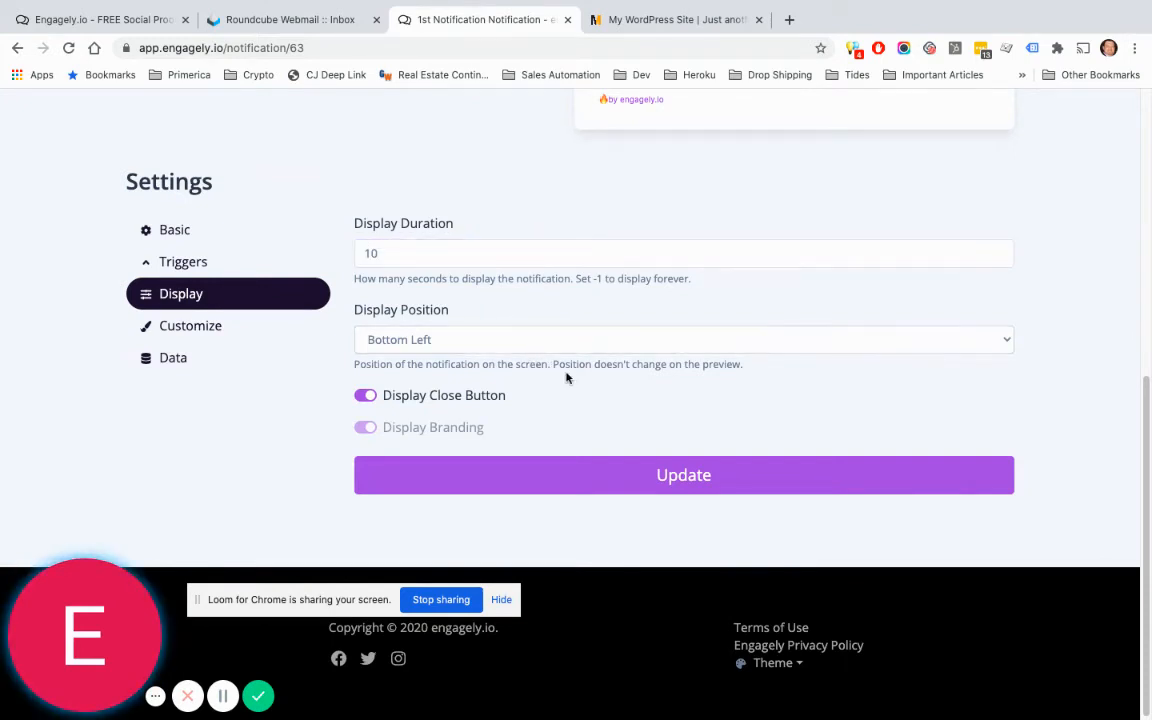
click(577, 345)
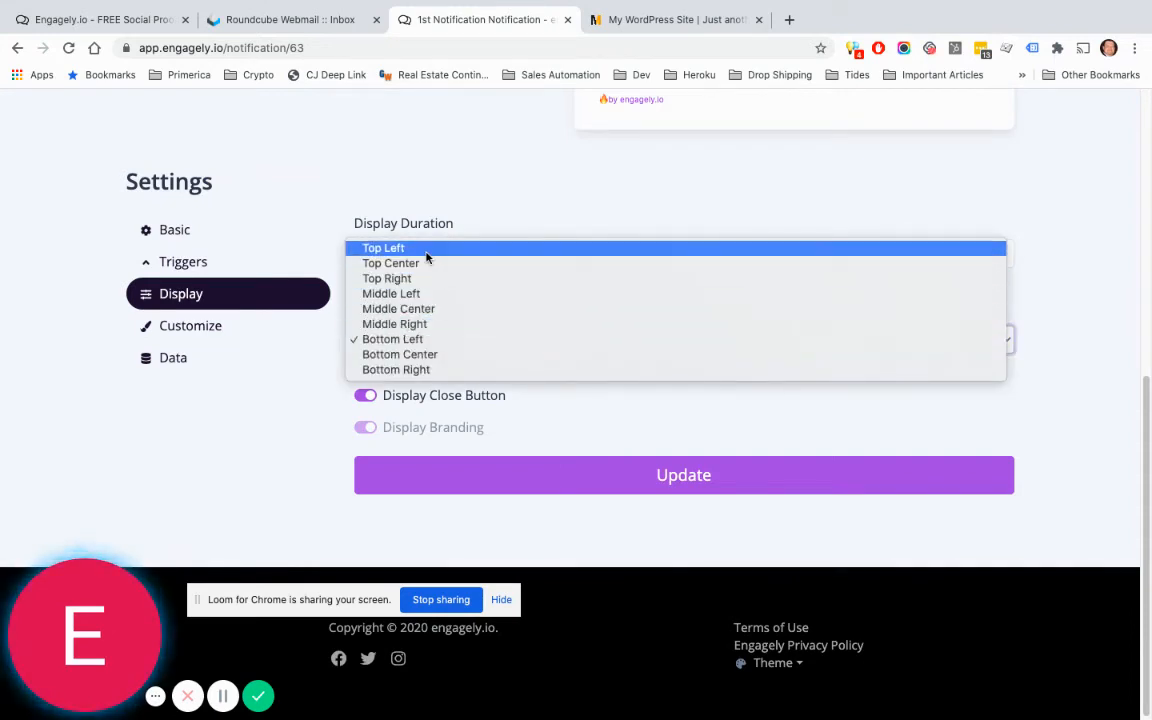
Step: Set Display Position to Middle Center and save the display settings with Update
click(418, 310)
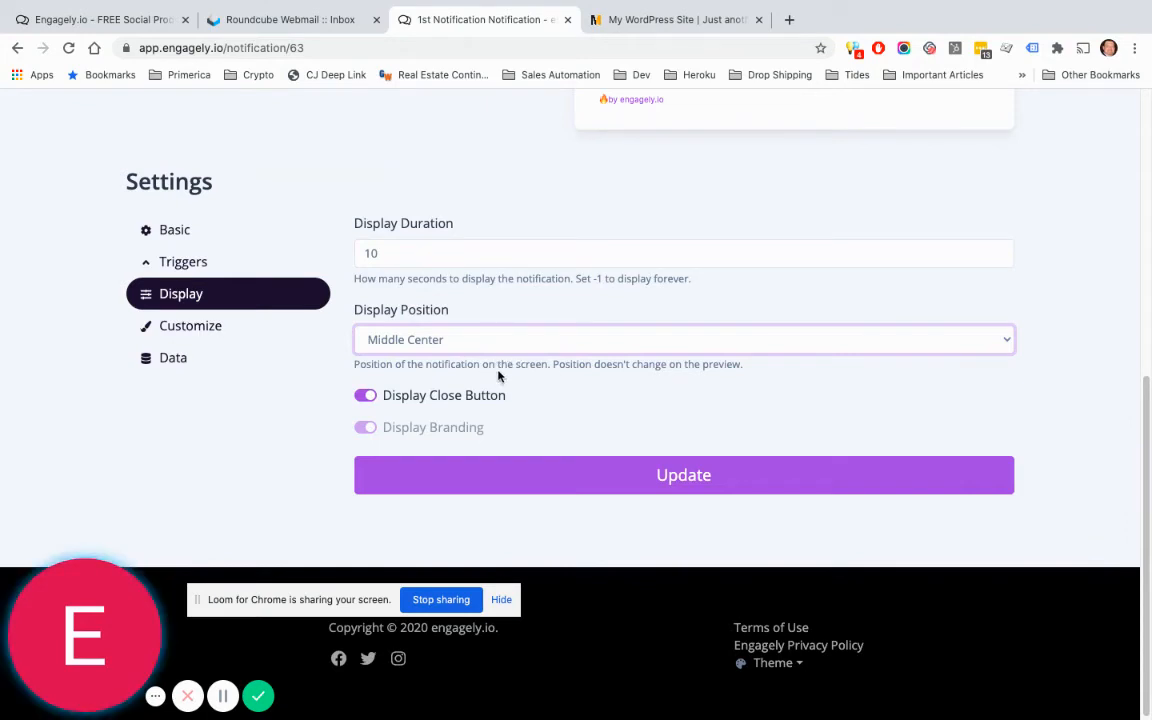
click(667, 475)
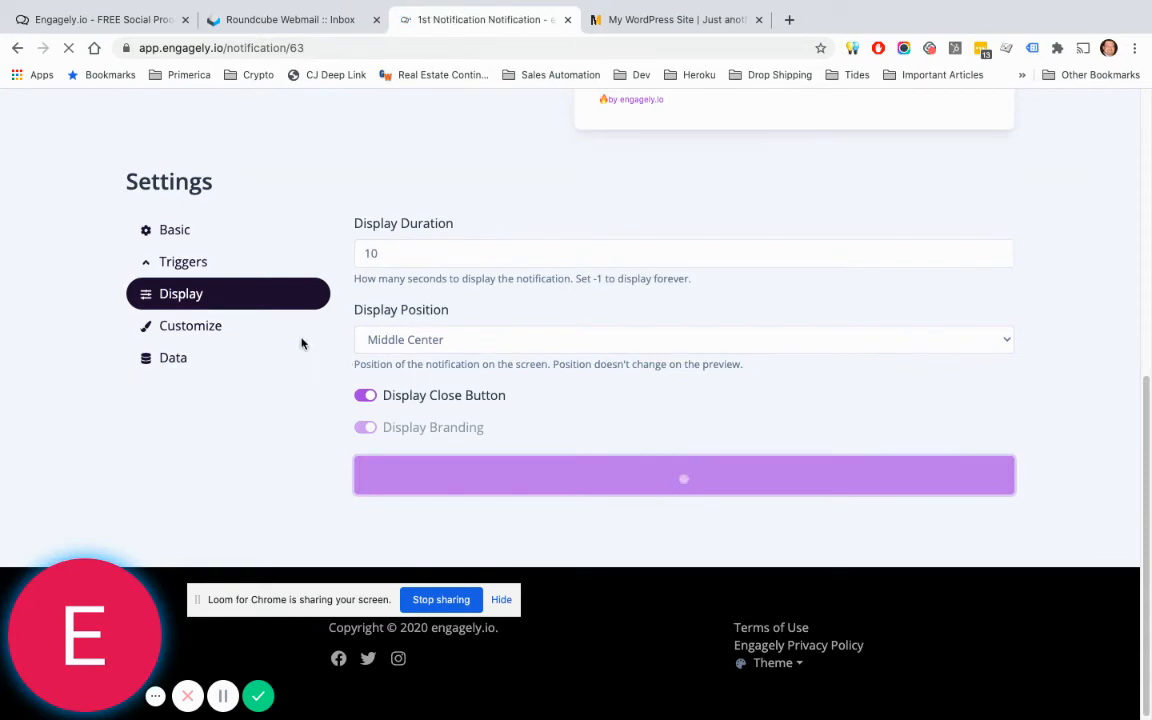
scroll(305, 340, down, 3)
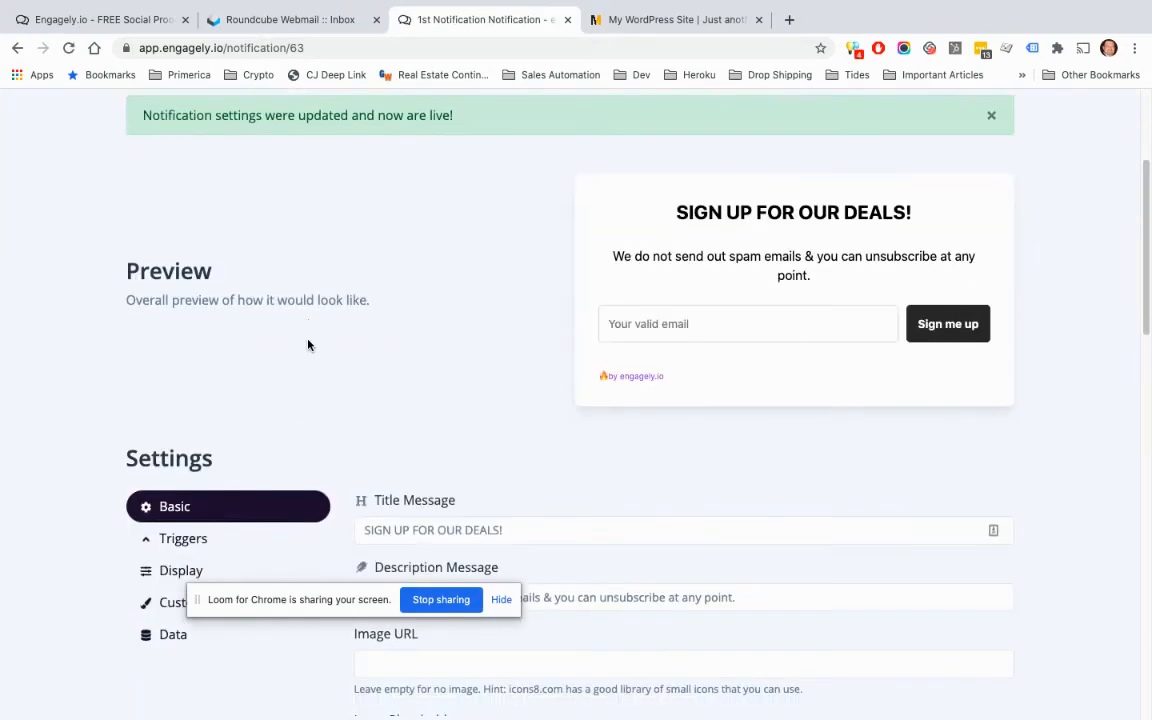
scroll(308, 345, down, 1)
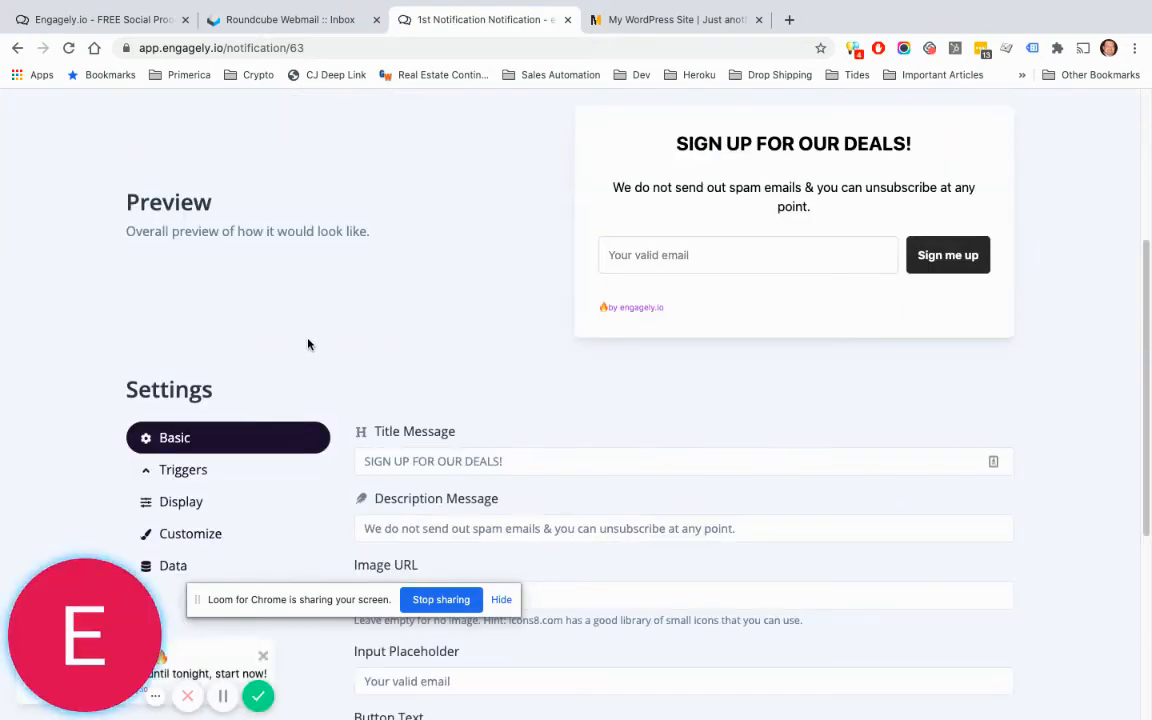
Step: In Customize, give the modal title a red colour
click(224, 528)
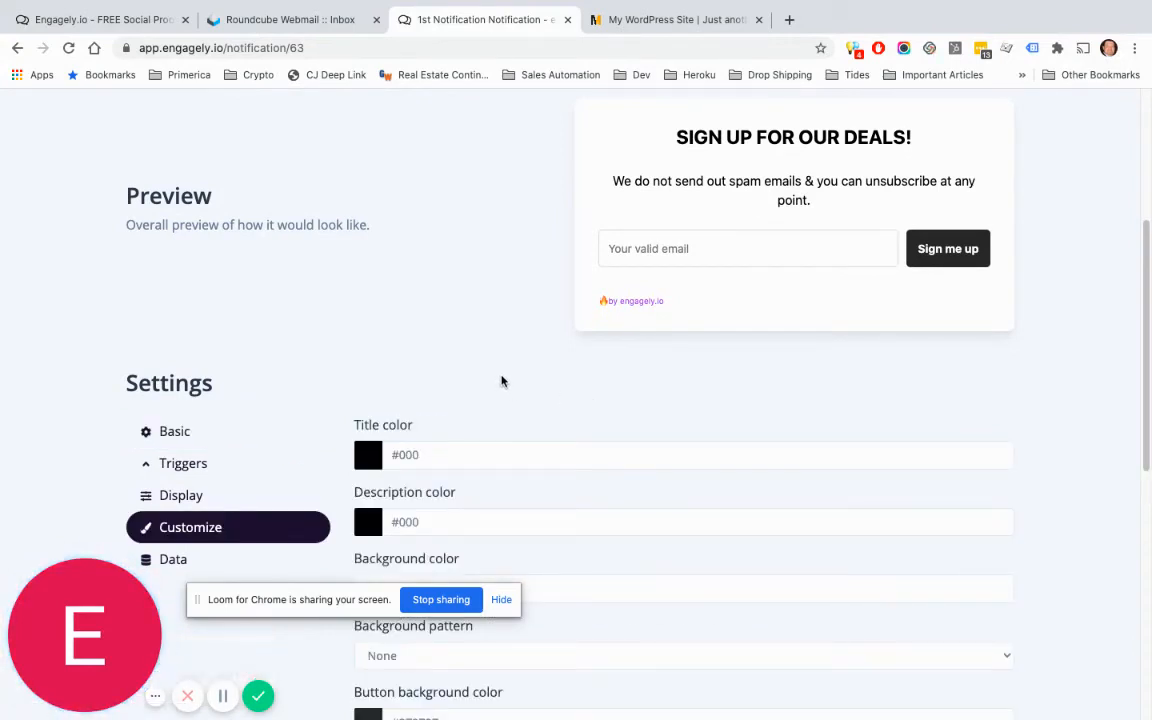
click(368, 455)
scroll(483, 419, down, 1)
click(506, 481)
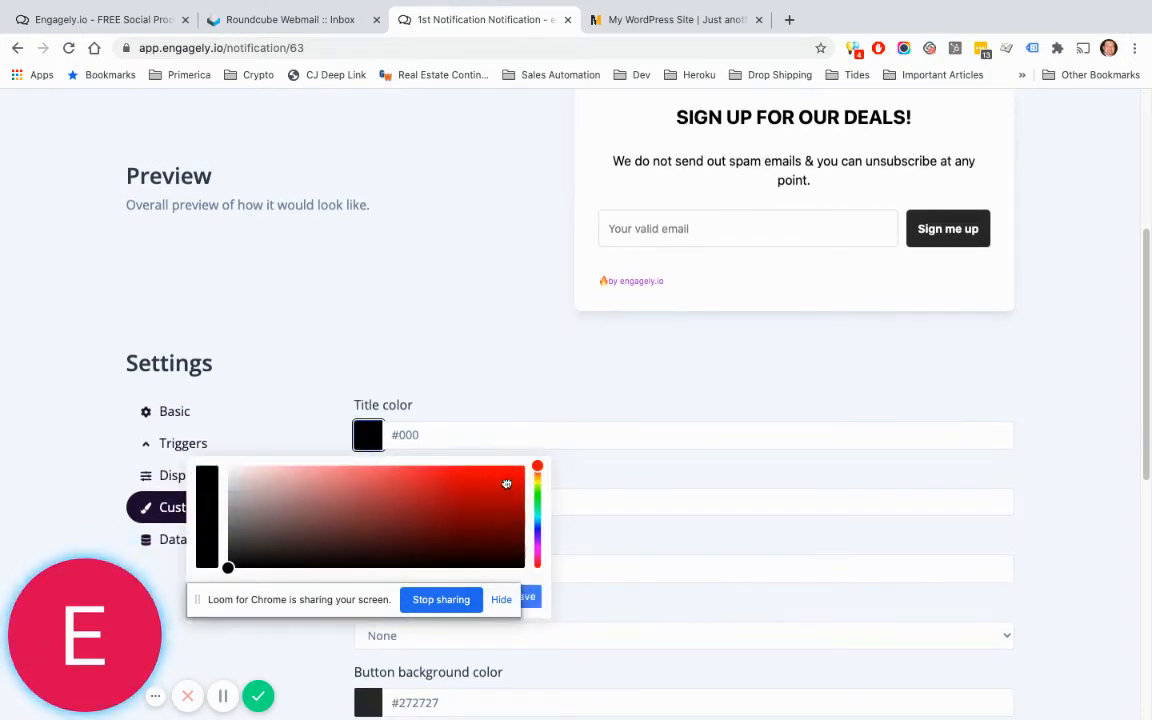
click(507, 384)
scroll(507, 382, down, 1)
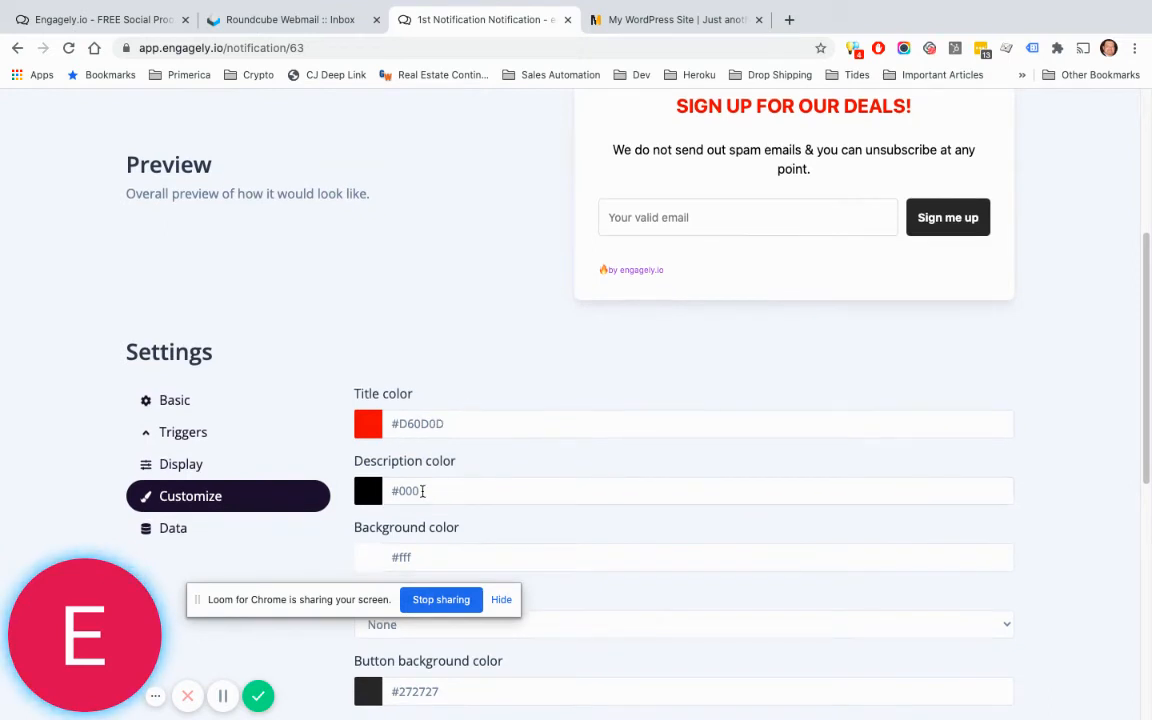
Step: Change the description text colour from #000 to dark grey #545151
click(368, 488)
scroll(243, 569, down, 1)
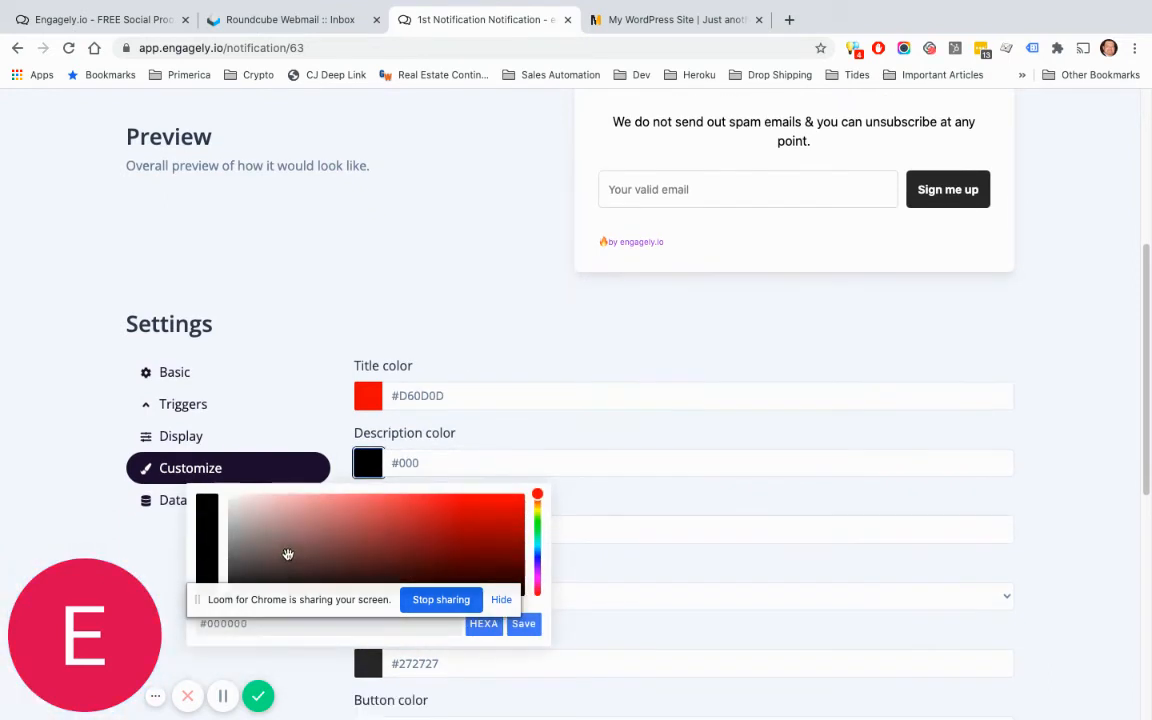
click(238, 562)
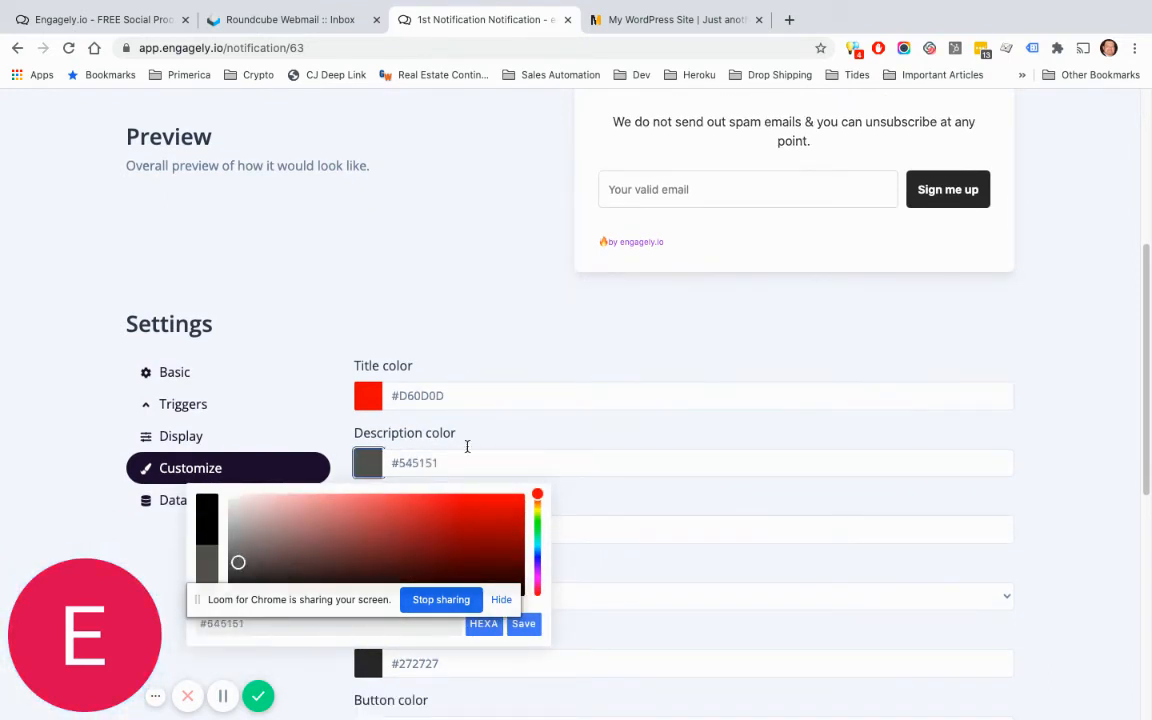
click(511, 433)
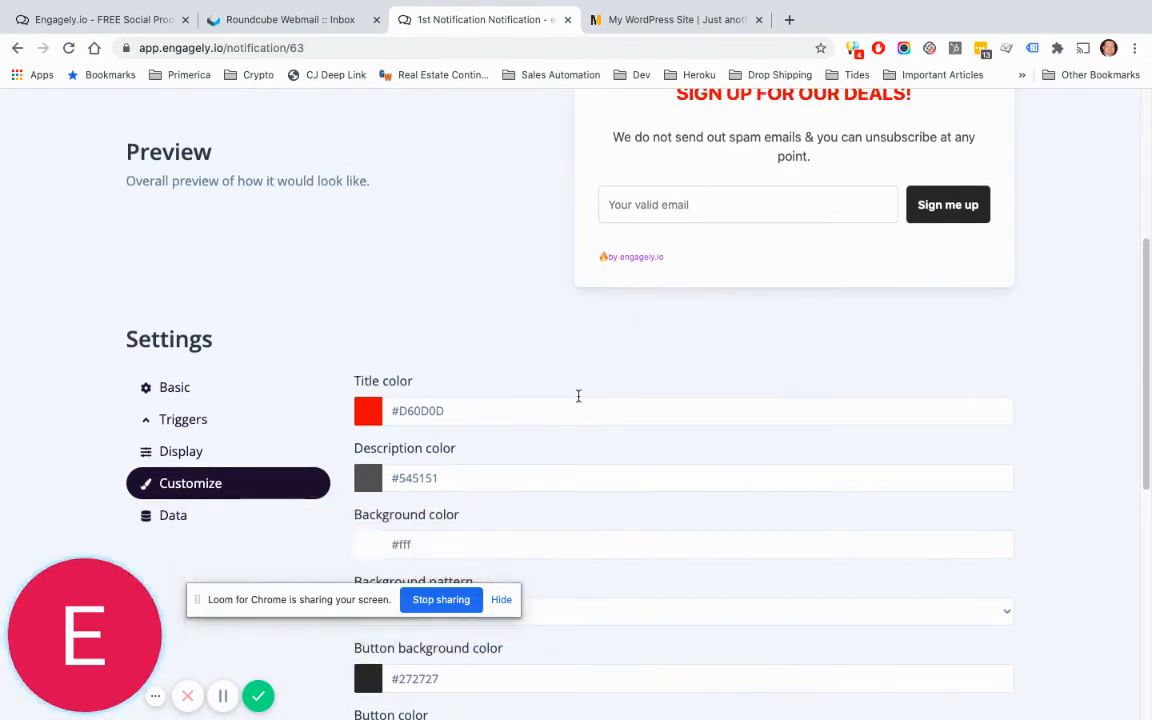
scroll(557, 393, down, 2)
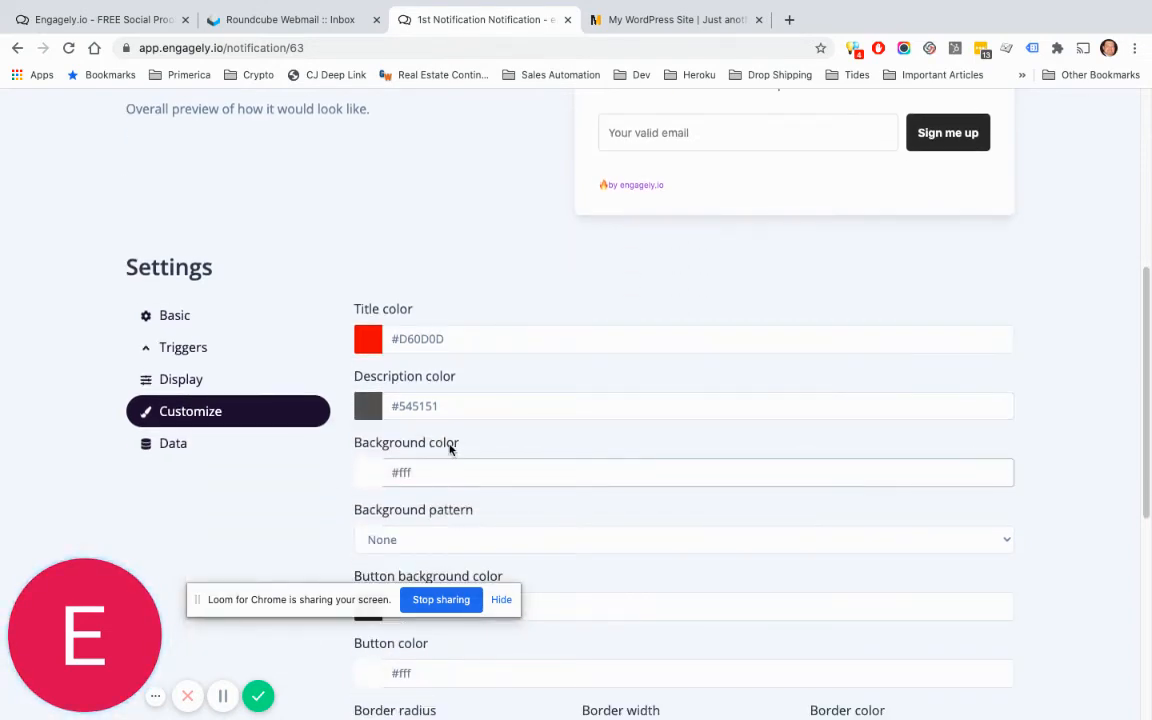
scroll(444, 461, up, 1)
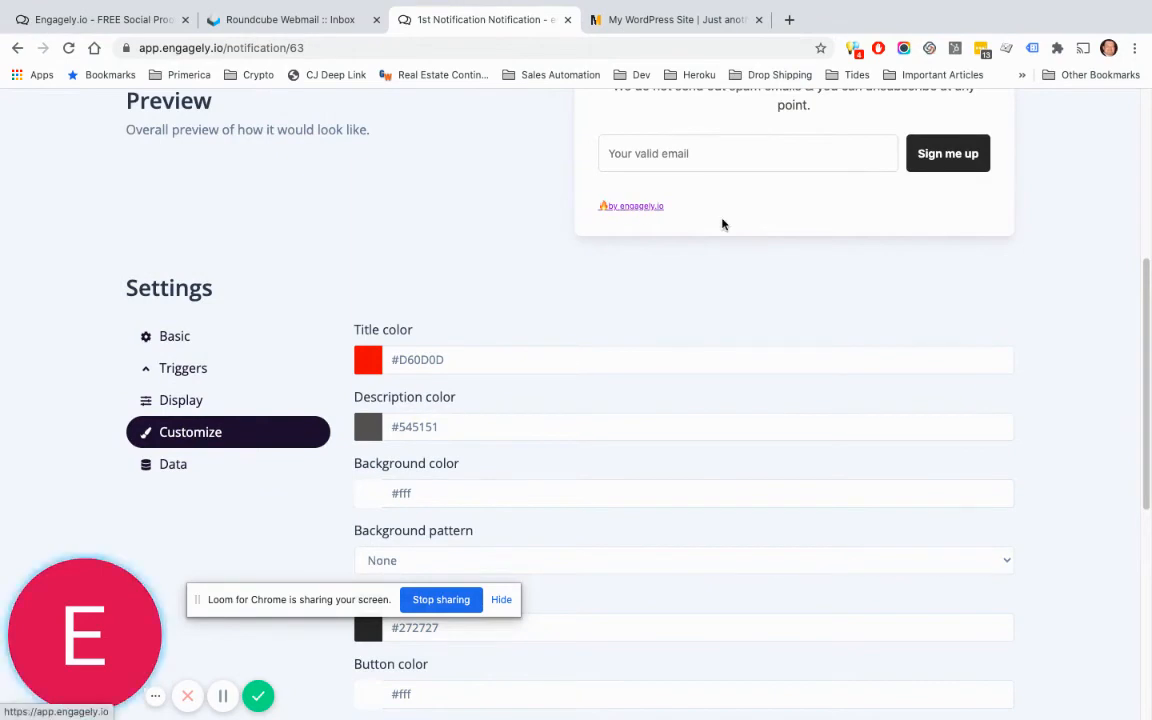
scroll(698, 140, up, 1)
scroll(617, 290, down, 4)
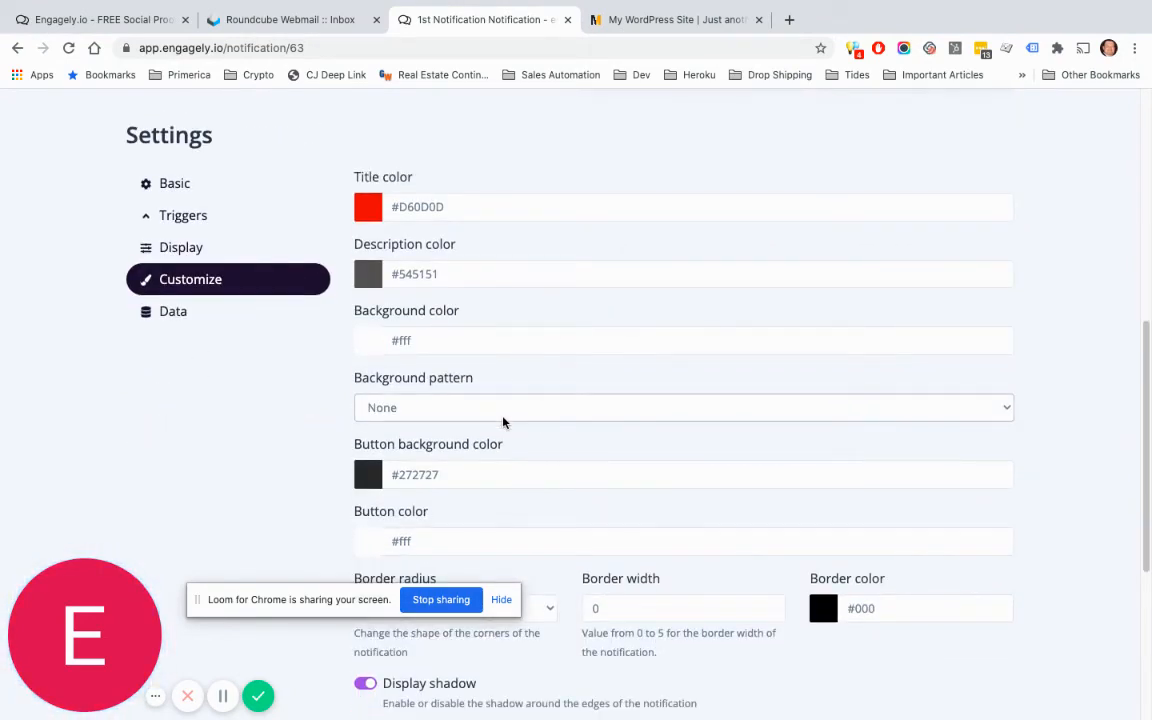
Step: Set the button background colour to green #079104
click(400, 475)
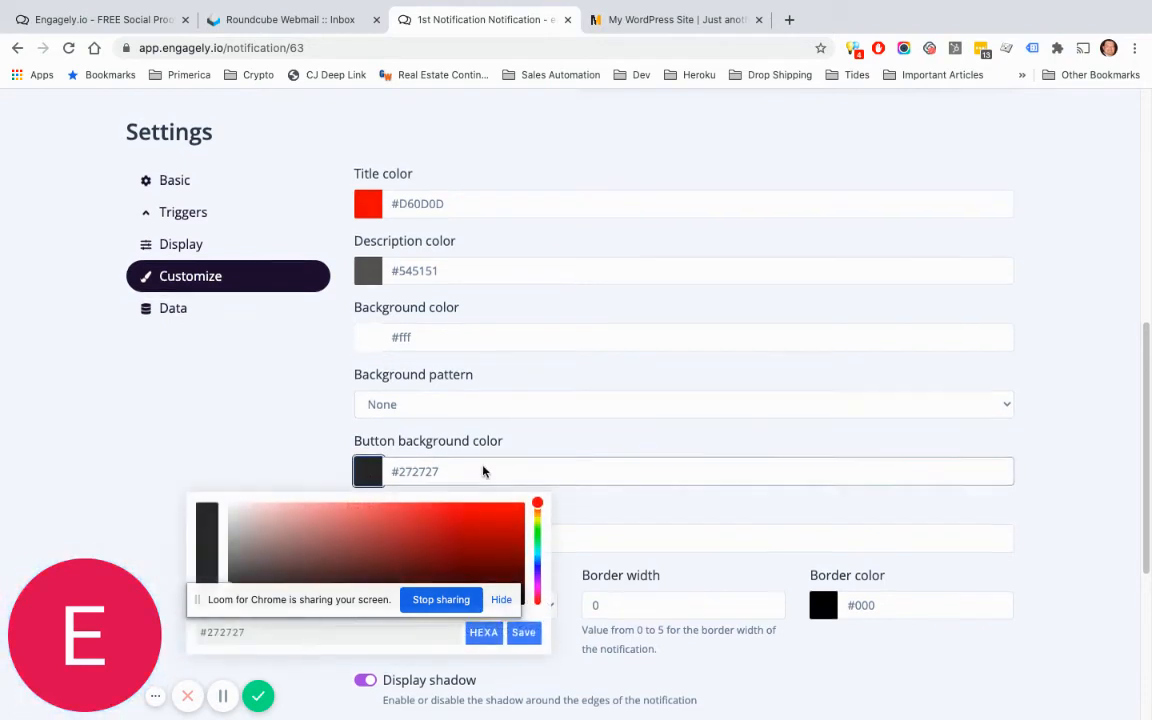
scroll(490, 400, down, 5)
drag(537, 162, 537, 195)
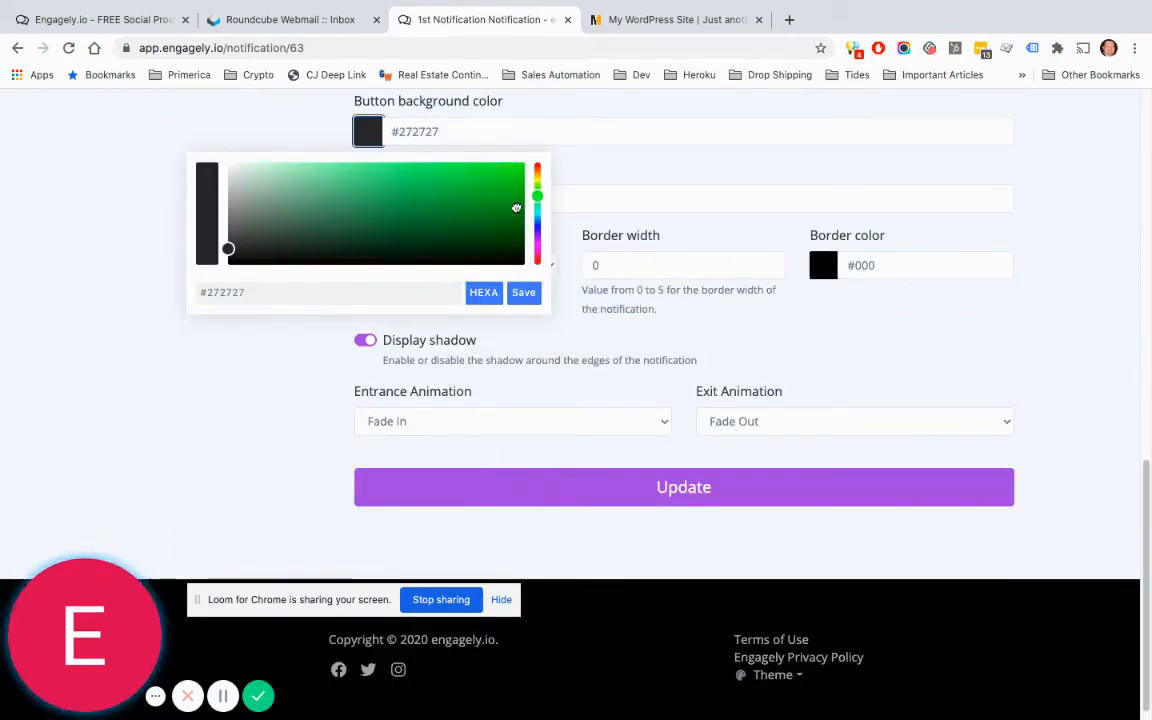
click(515, 206)
click(616, 176)
scroll(760, 292, up, 5)
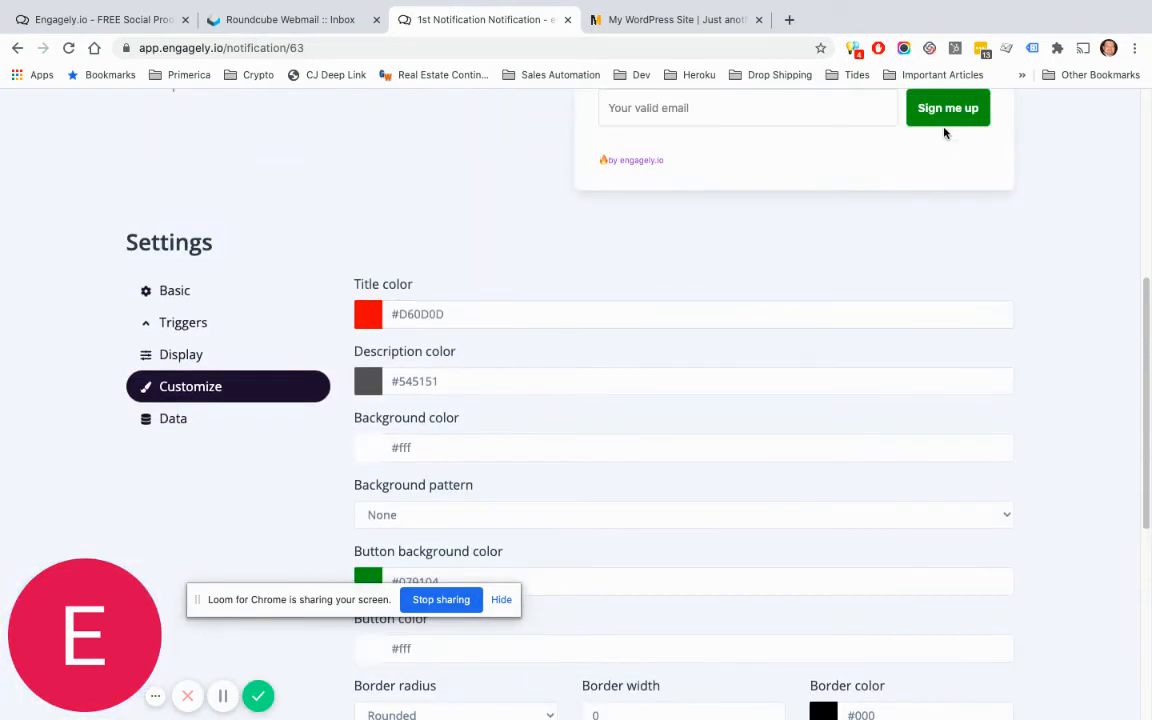
scroll(728, 240, down, 3)
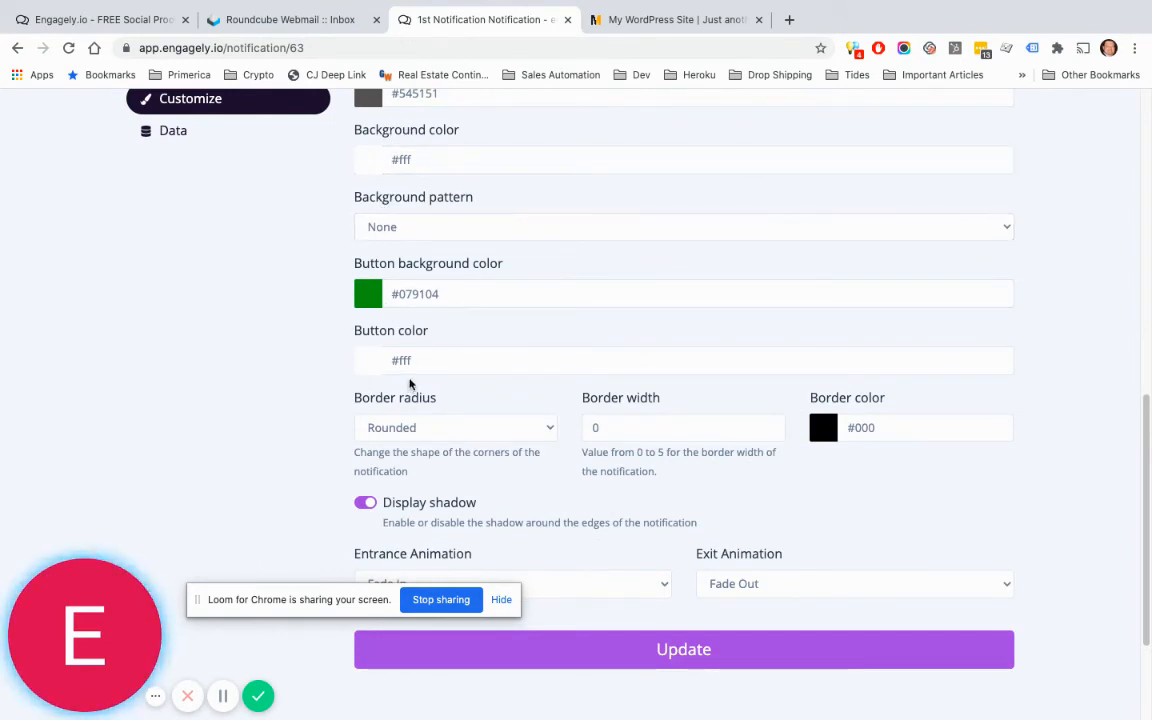
Step: Change the modal border colour from black to white #FFFFFF
click(822, 436)
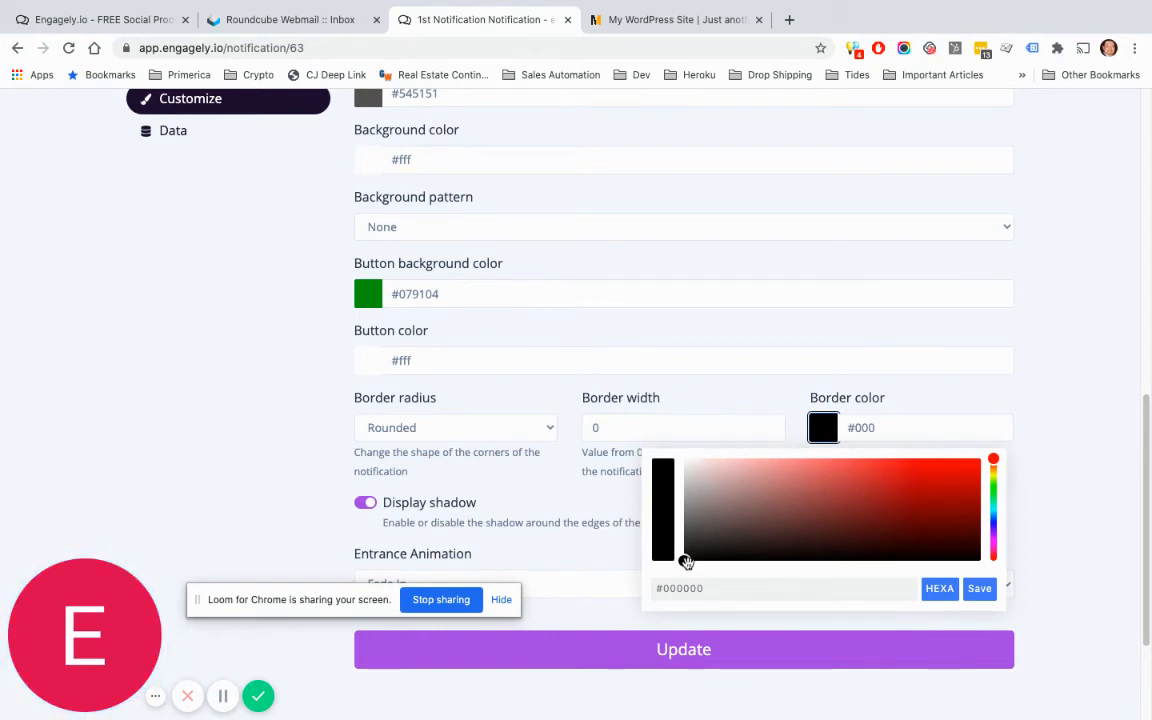
drag(686, 562, 681, 445)
click(737, 336)
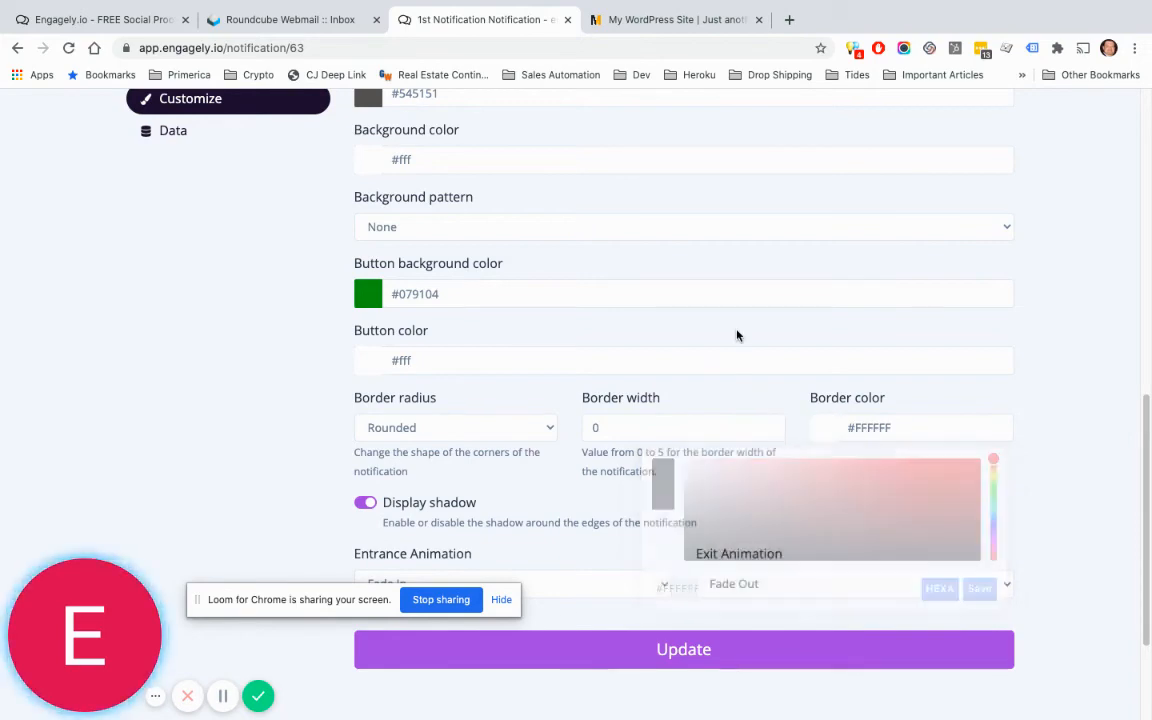
scroll(760, 337, up, 4)
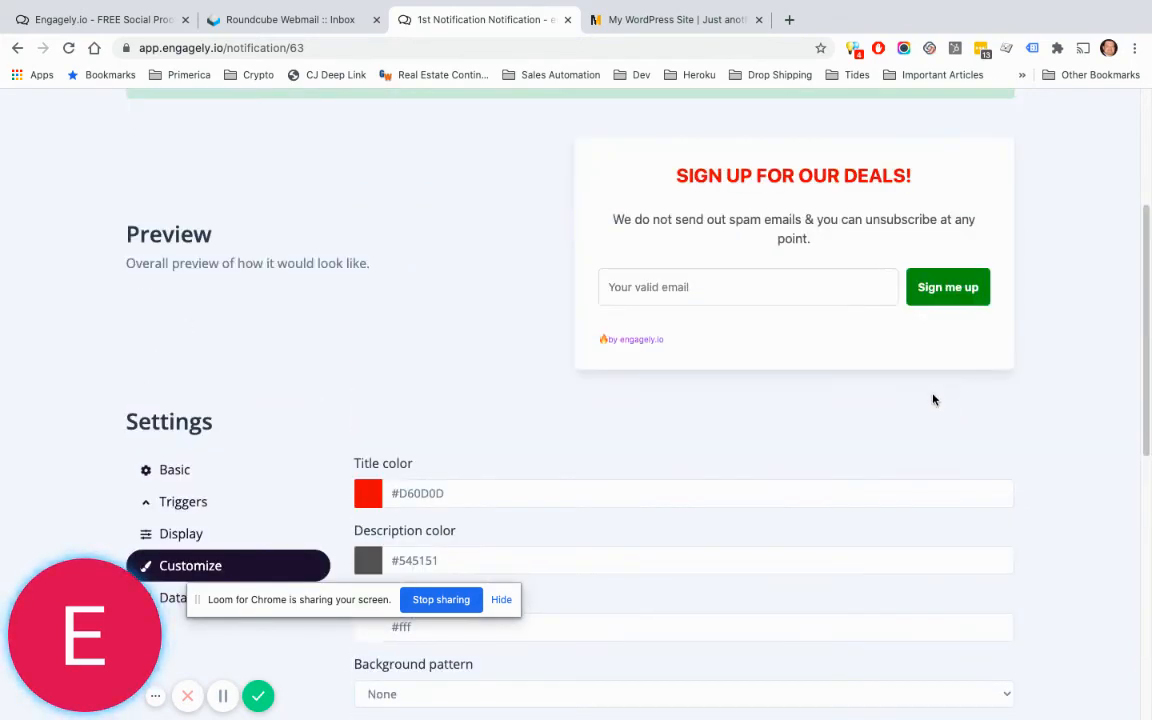
scroll(771, 360, down, 1)
scroll(771, 358, down, 4)
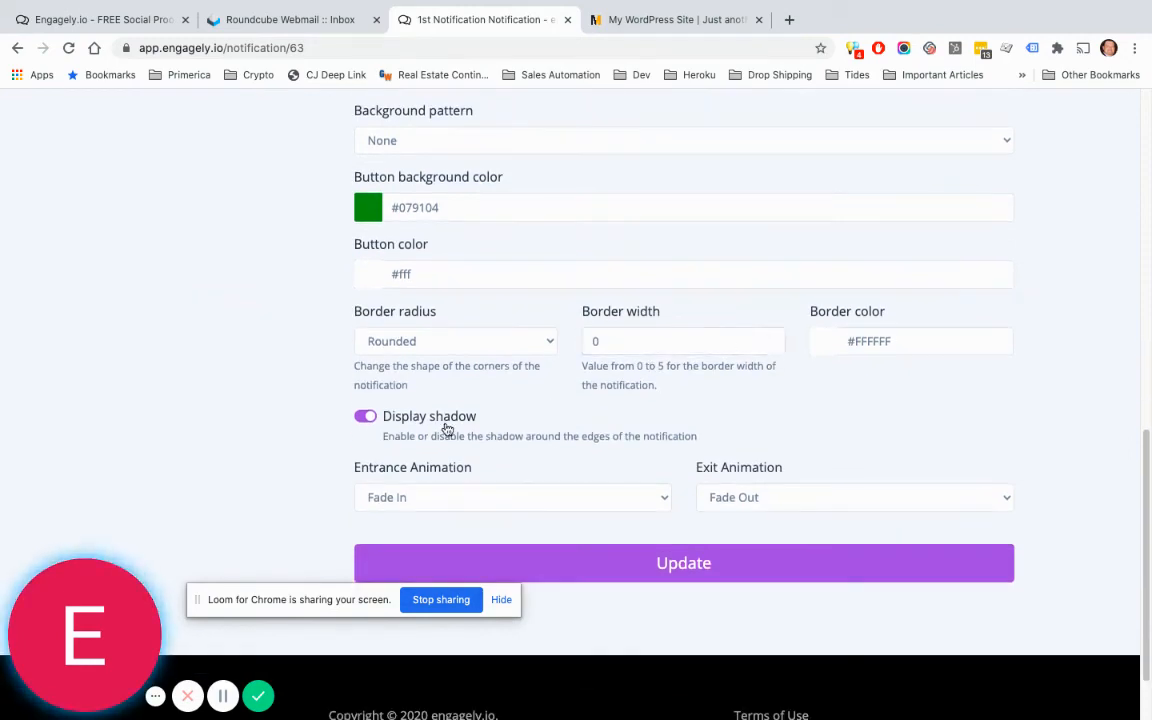
scroll(400, 416, up, 3)
scroll(400, 416, up, 3)
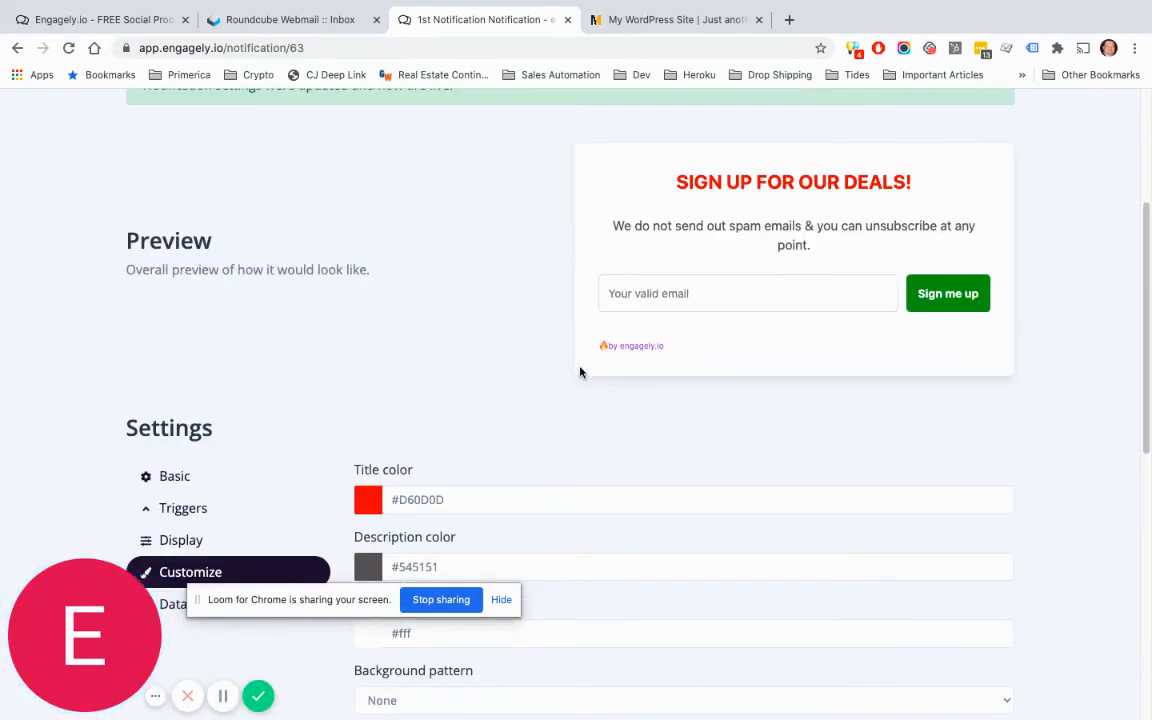
scroll(560, 410, down, 5)
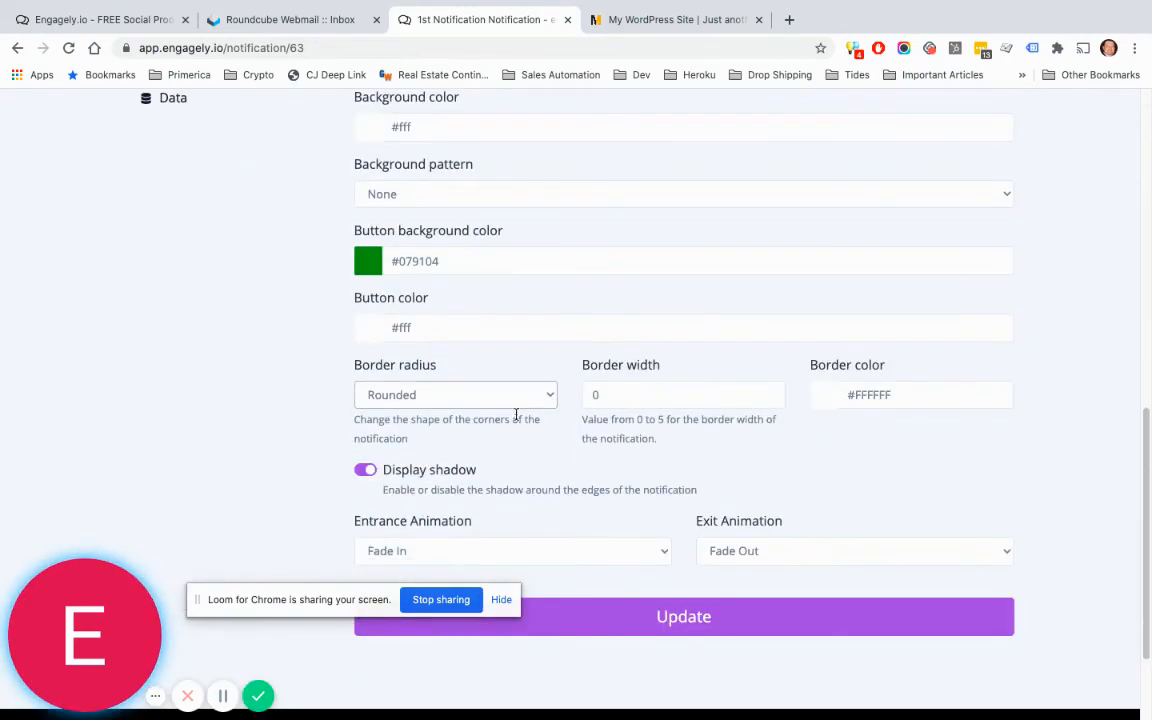
Step: Turn the modal's drop shadow off and then back on
click(363, 471)
scroll(550, 450, up, 4)
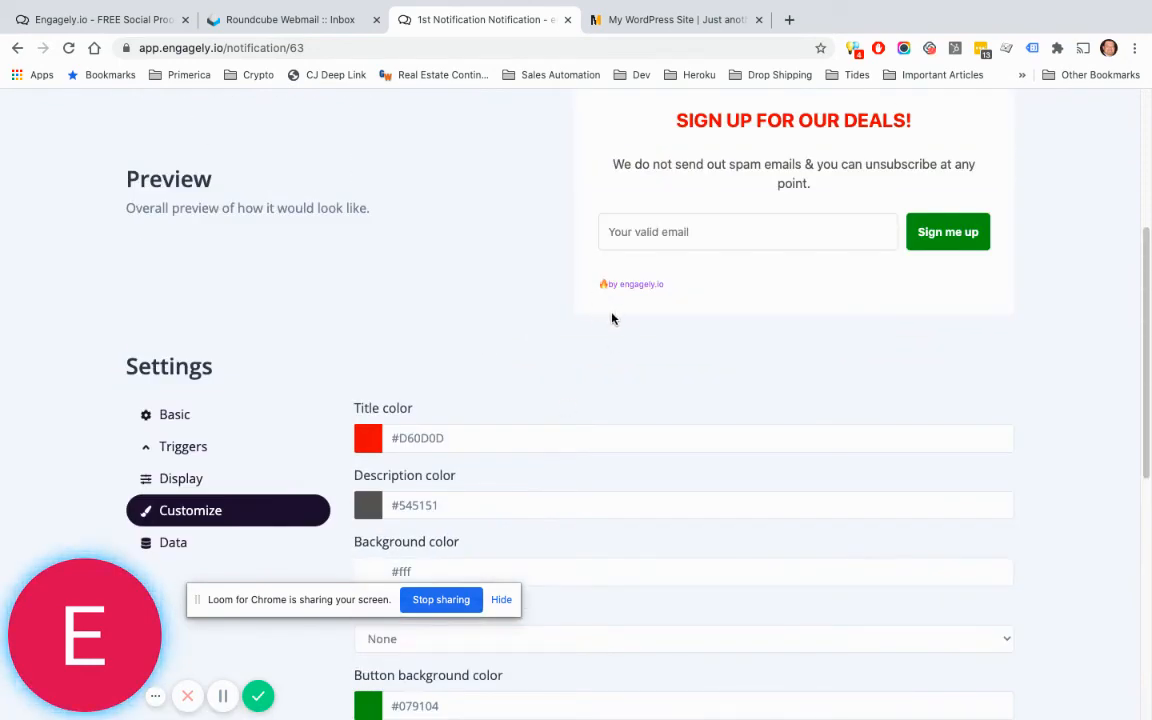
scroll(612, 316, down, 3)
scroll(578, 382, down, 1)
click(366, 424)
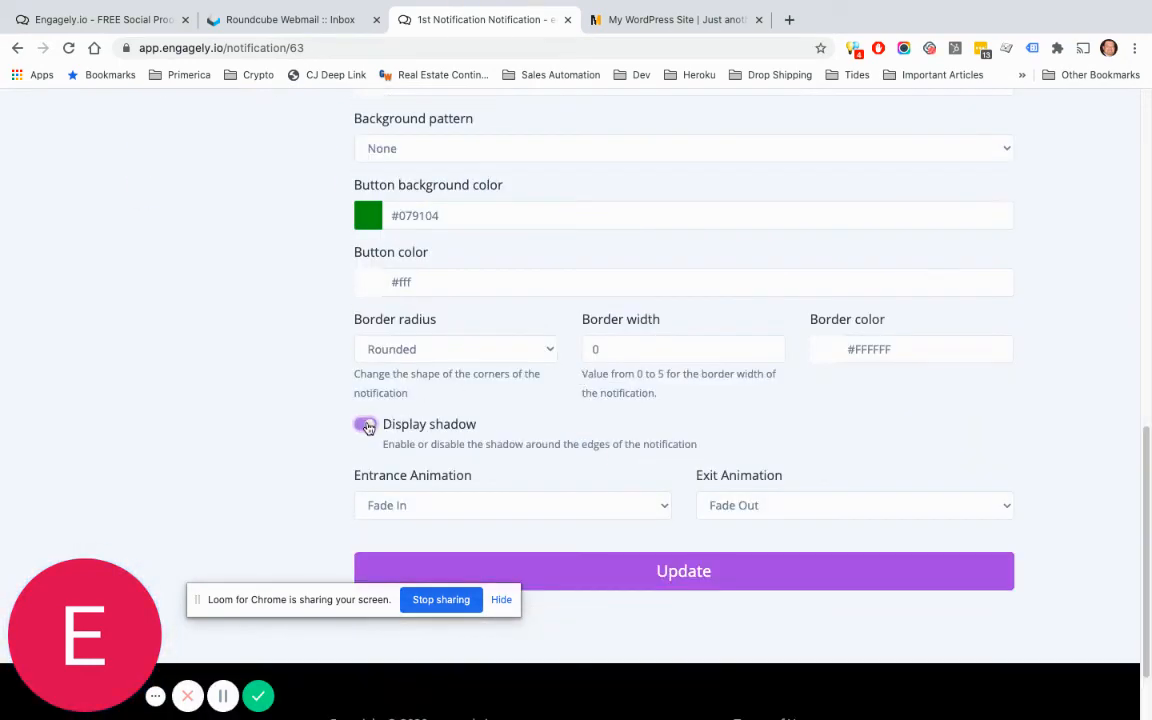
scroll(492, 420, up, 1)
scroll(493, 422, up, 5)
scroll(495, 427, down, 7)
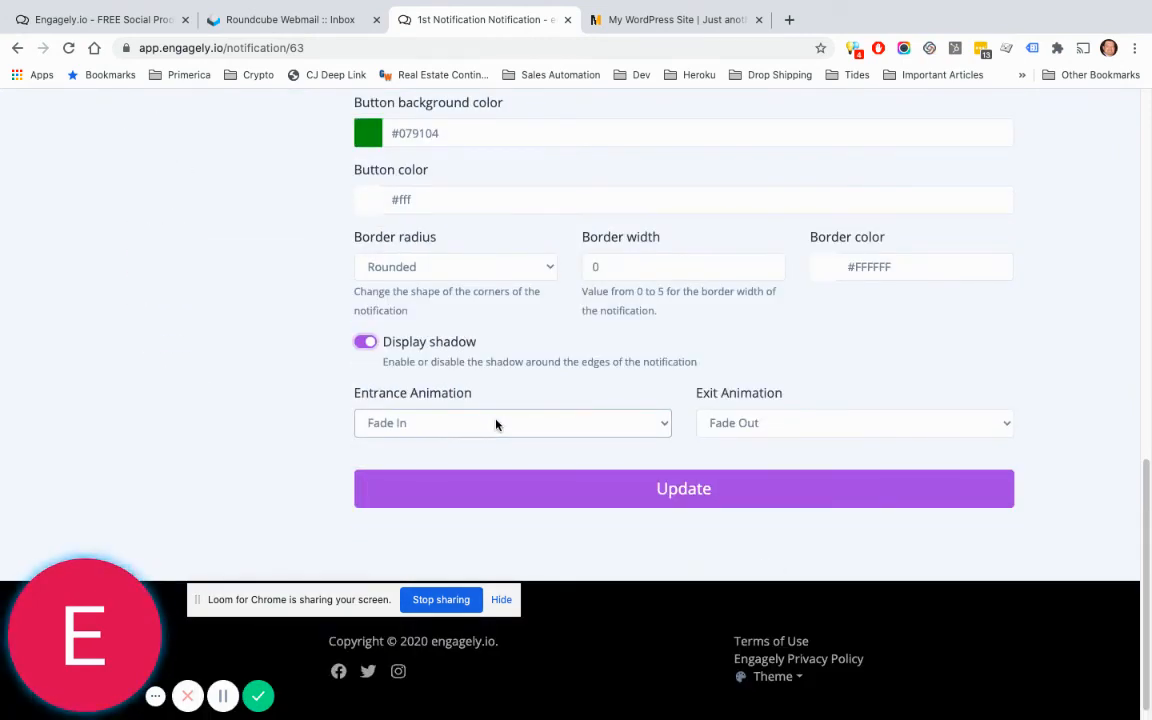
Step: Choose Bounce In entrance and Bounce Out exit animations, then save with Update
click(497, 424)
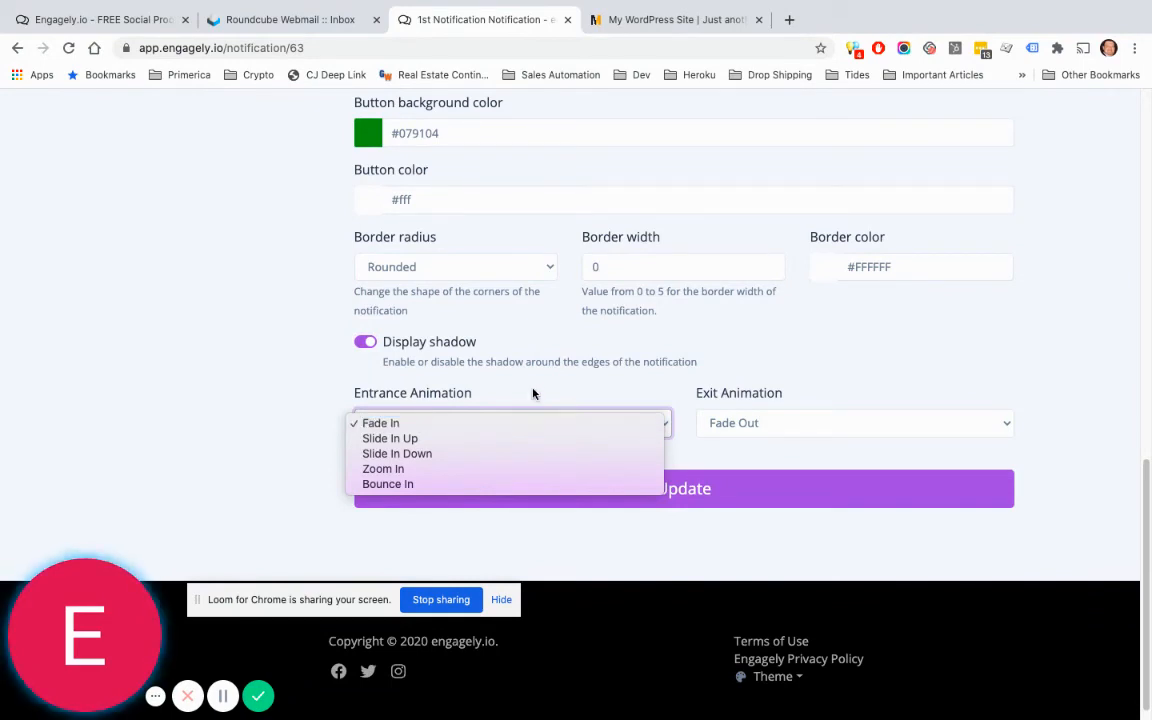
click(424, 483)
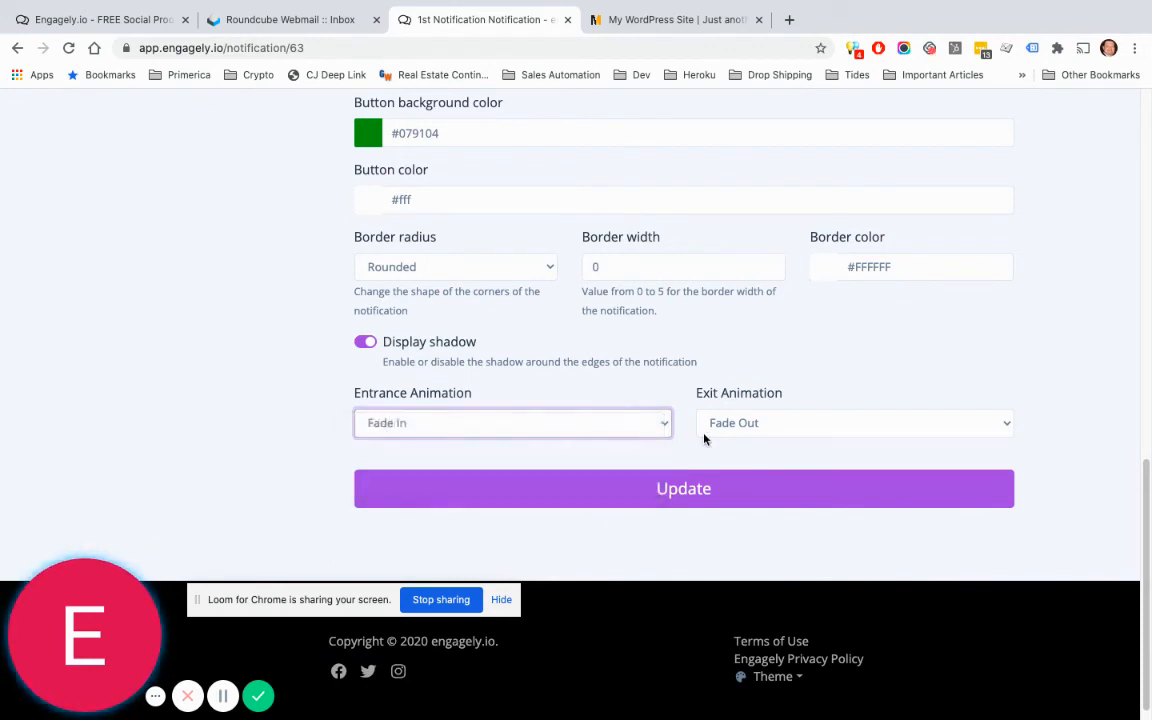
click(742, 423)
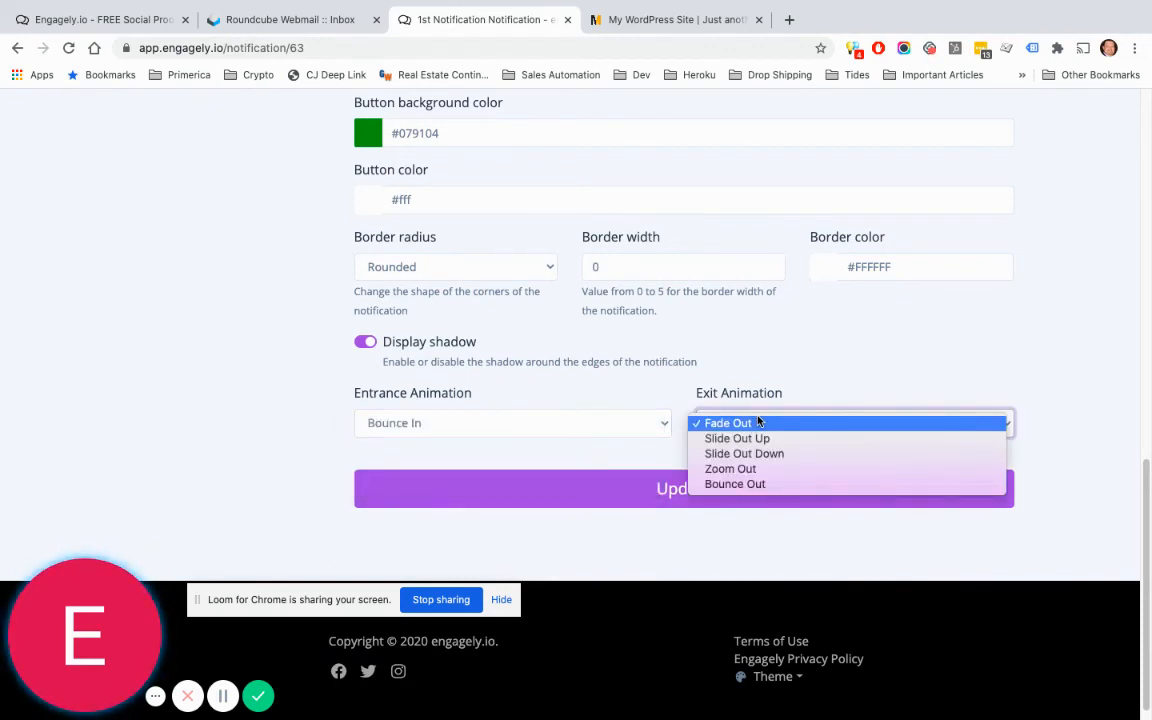
click(748, 486)
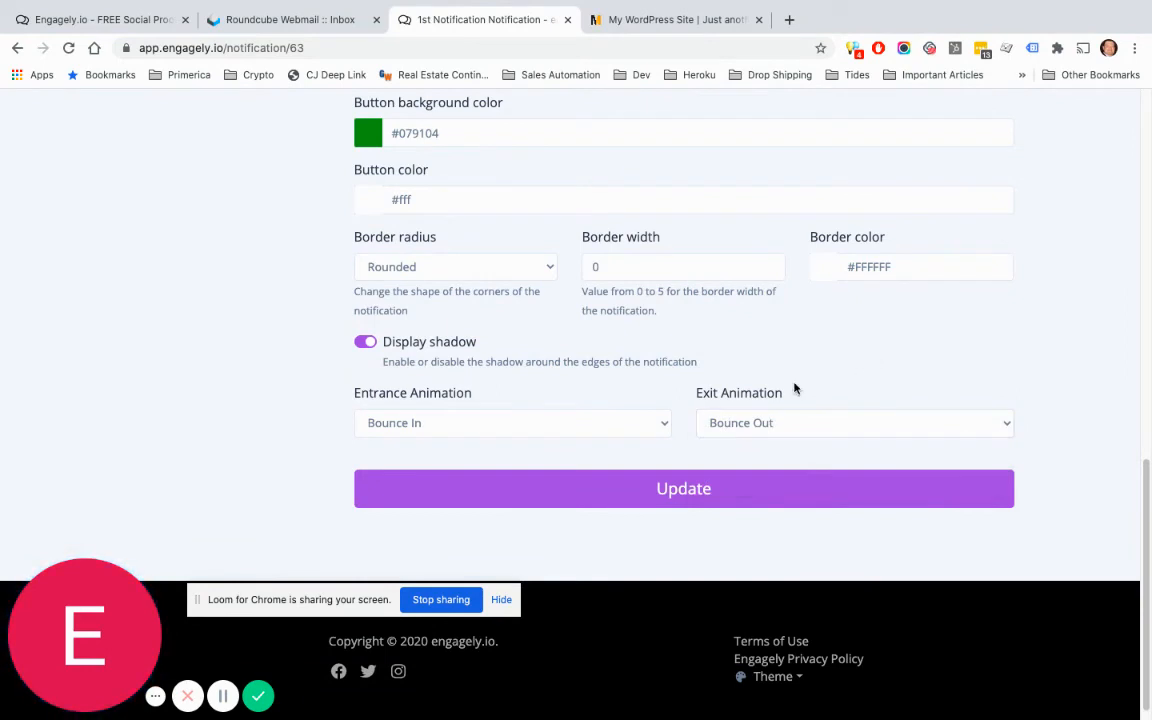
click(720, 487)
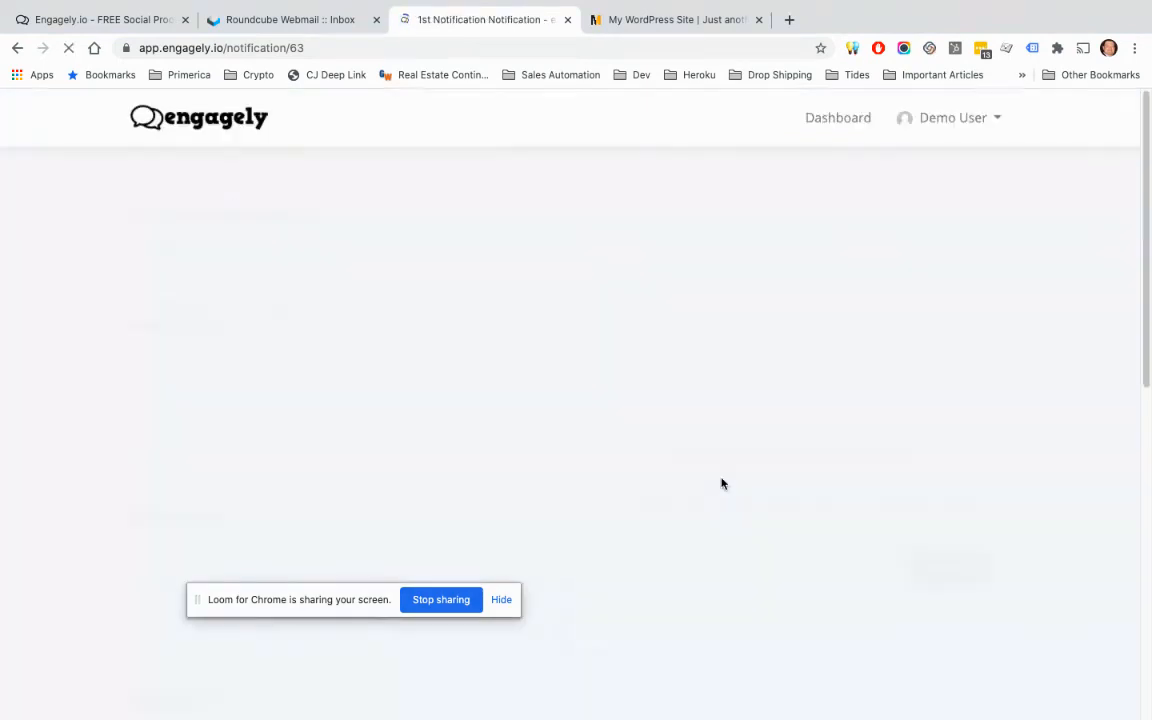
Step: In the Data settings, enable sending caught data to external sources
scroll(508, 418, down, 4)
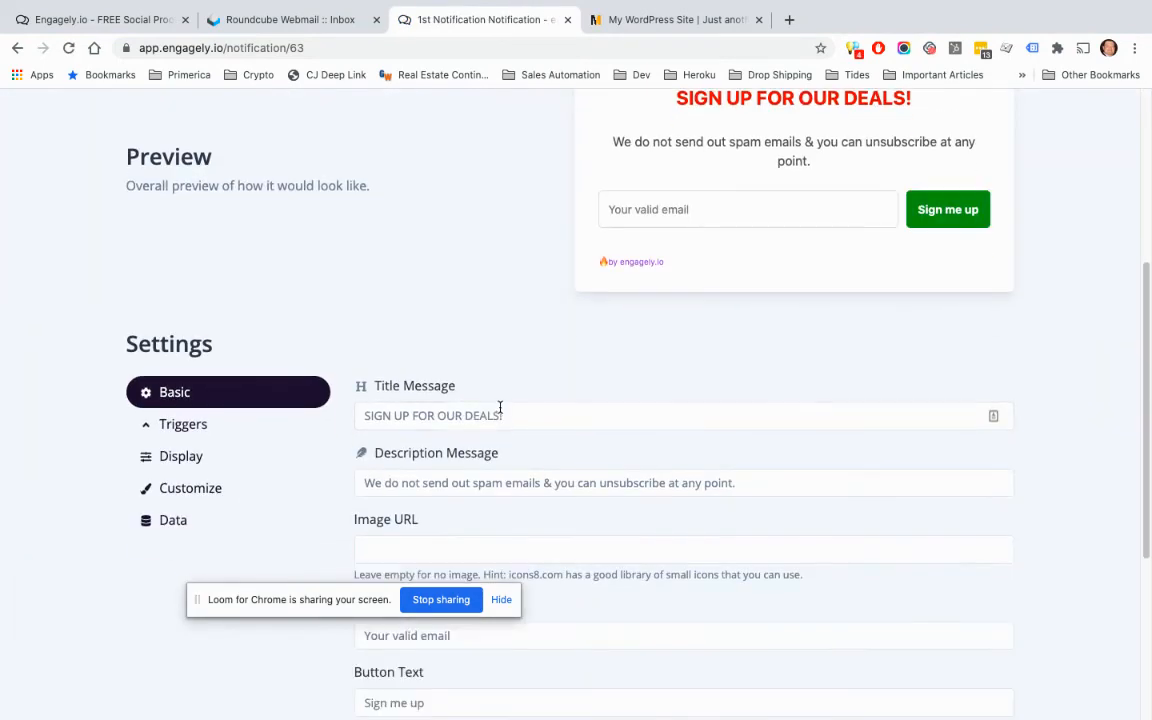
click(178, 528)
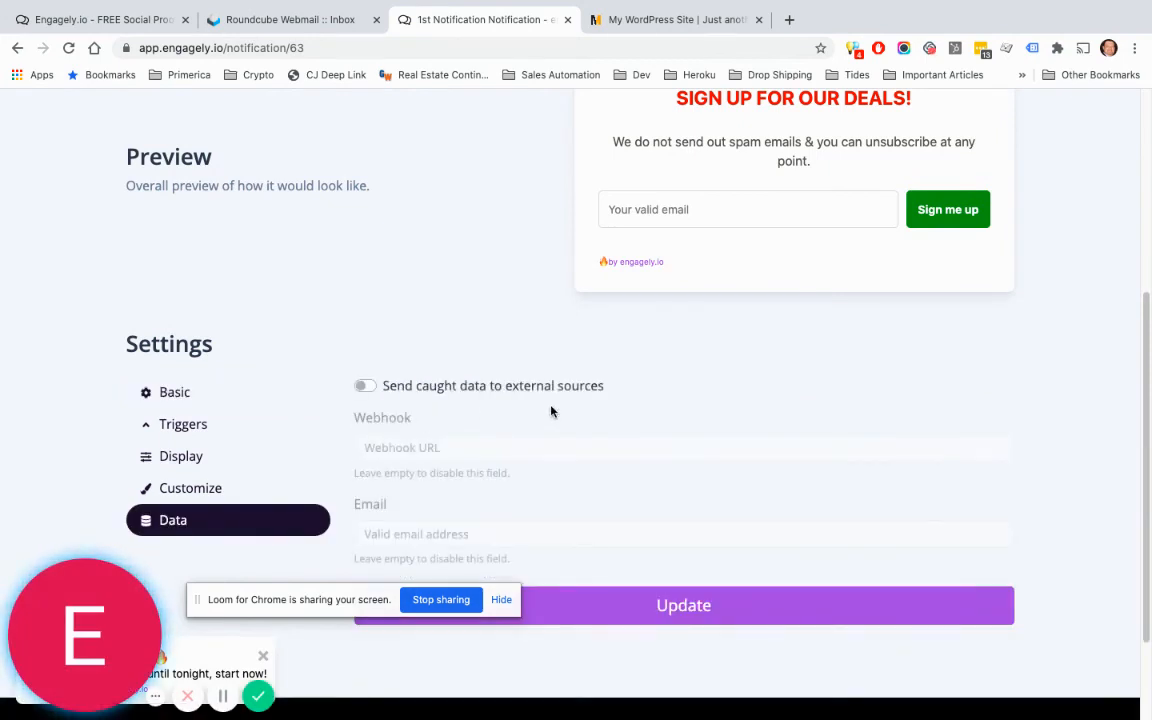
scroll(630, 404, down, 1)
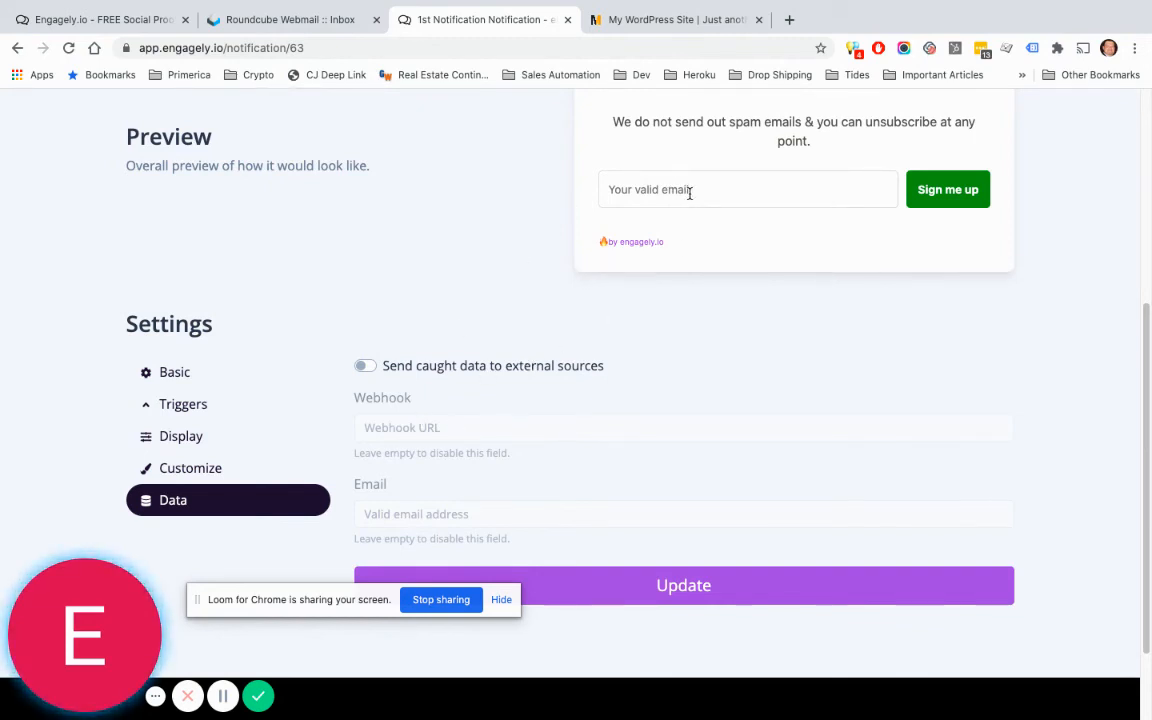
scroll(427, 402, up, 3)
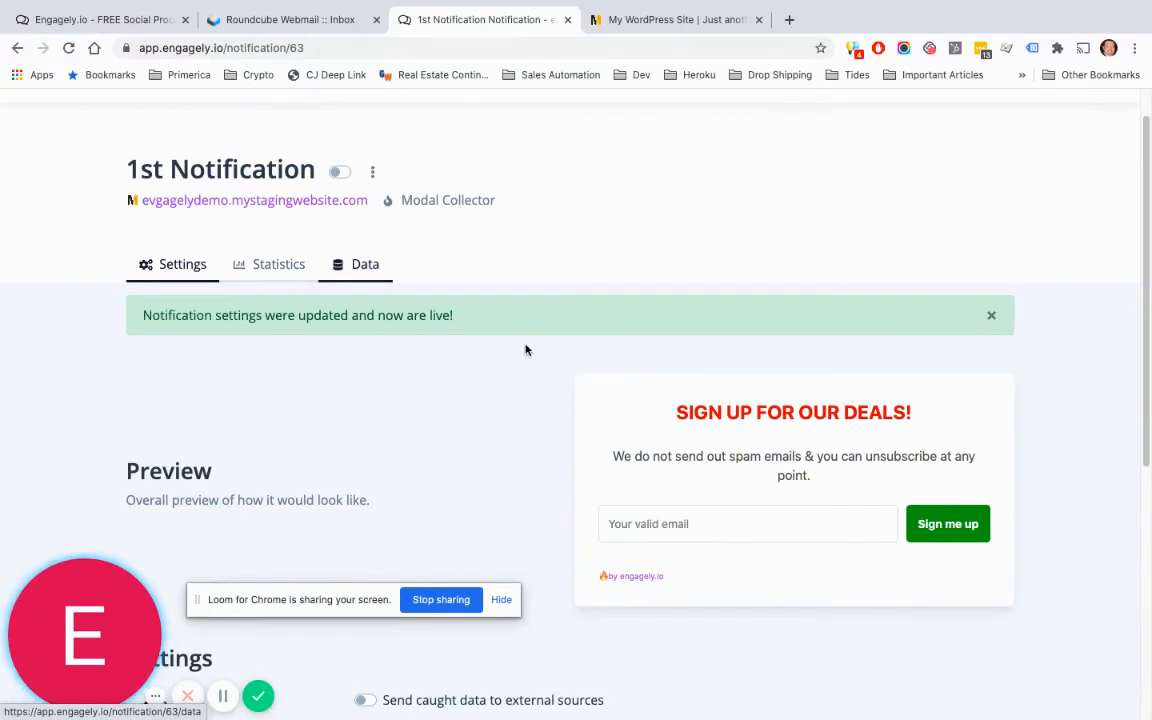
scroll(526, 349, down, 4)
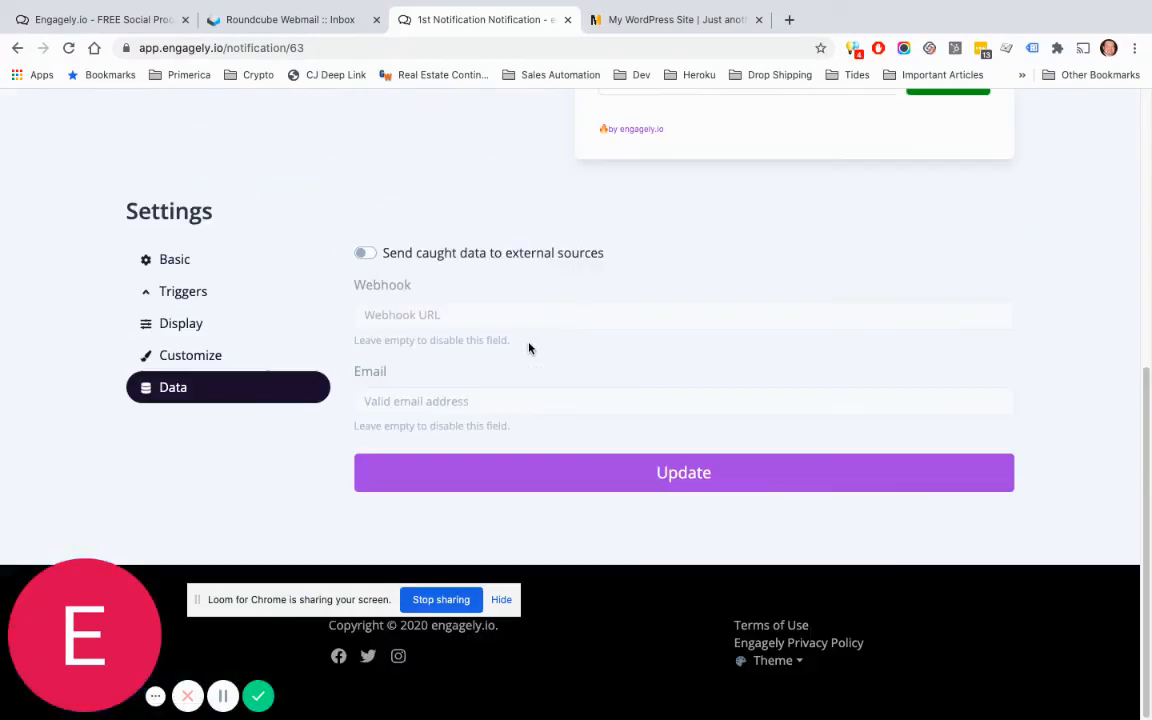
click(372, 255)
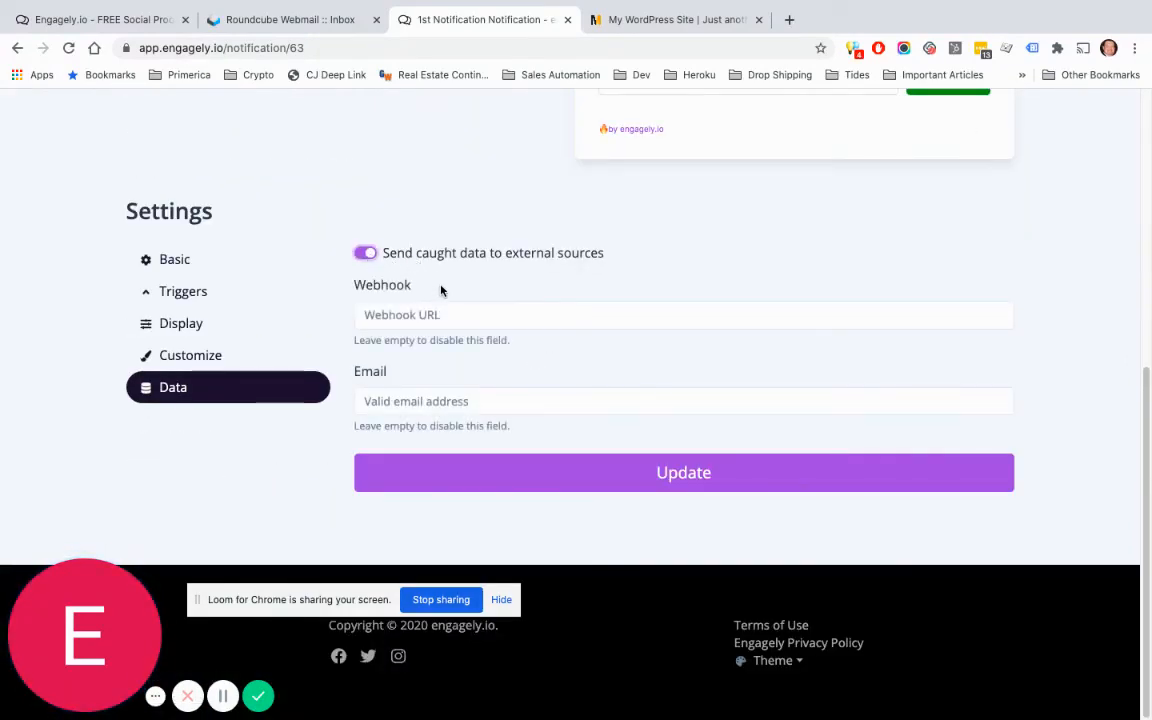
click(431, 309)
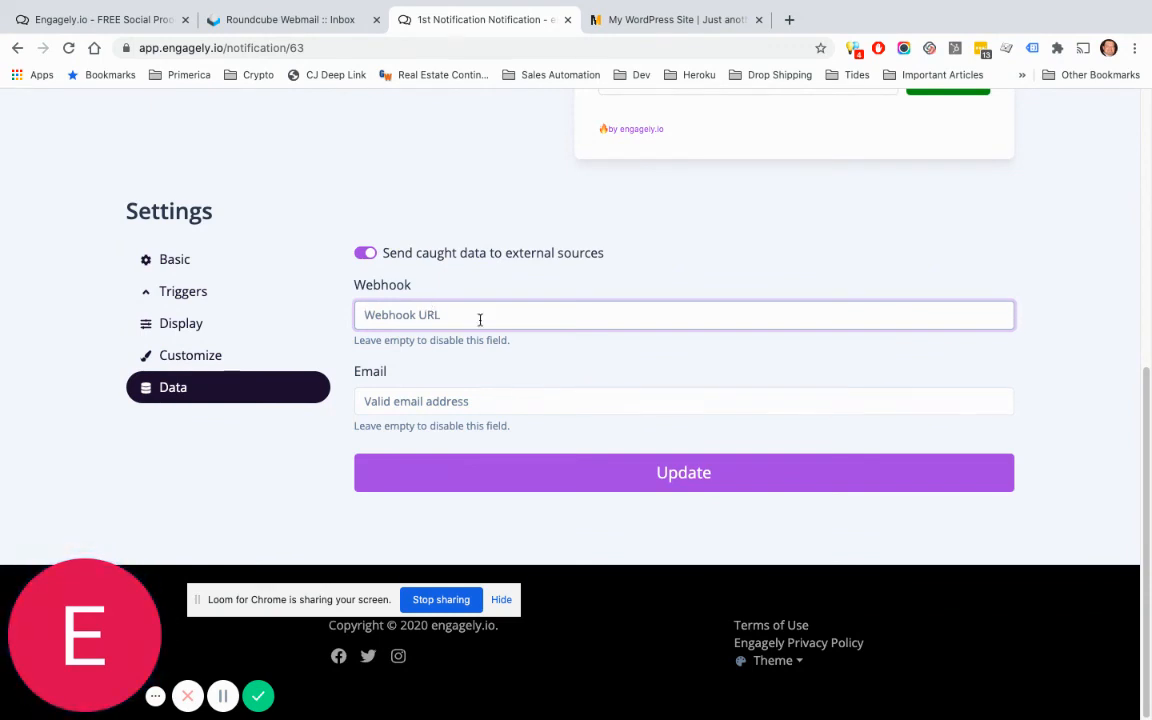
Step: Replace the Email destination with the demo user's email address and save with Update
click(399, 398)
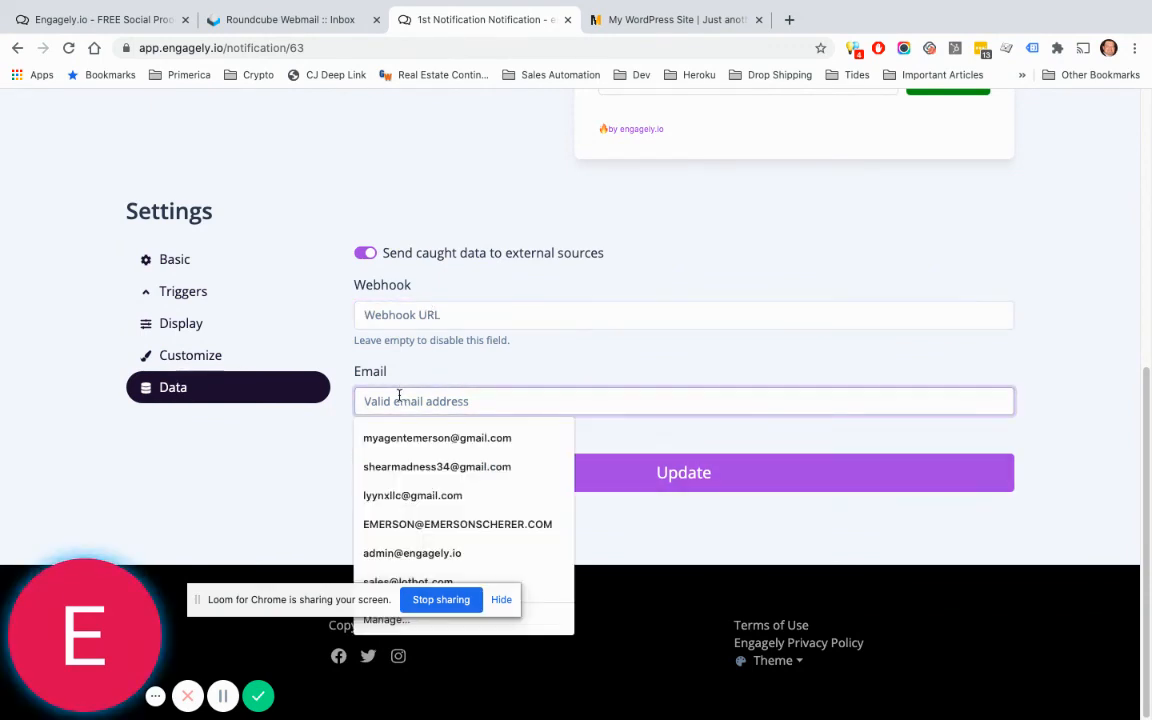
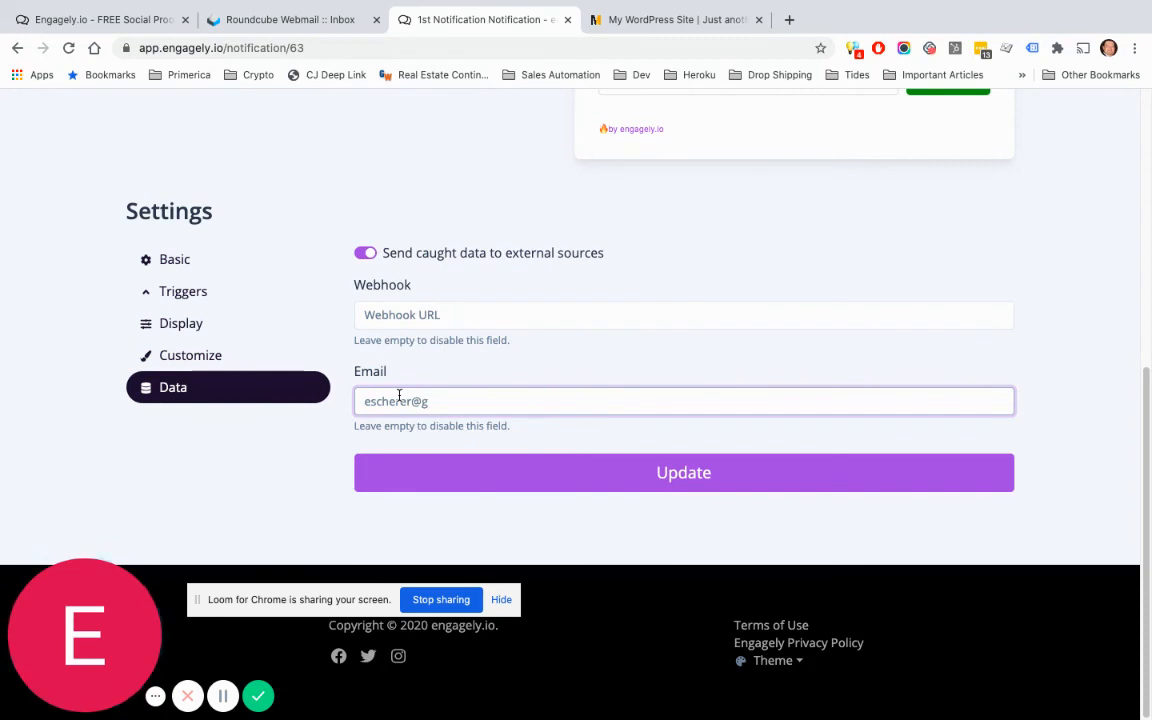
click(550, 362)
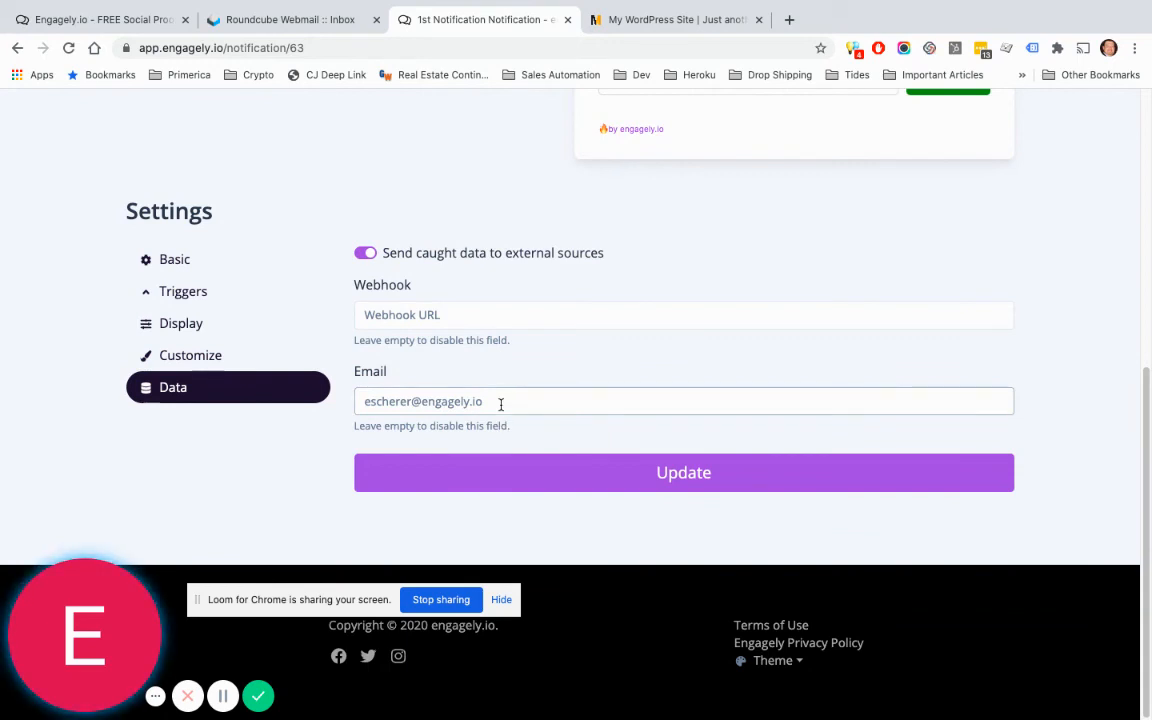
drag(501, 404, 335, 408)
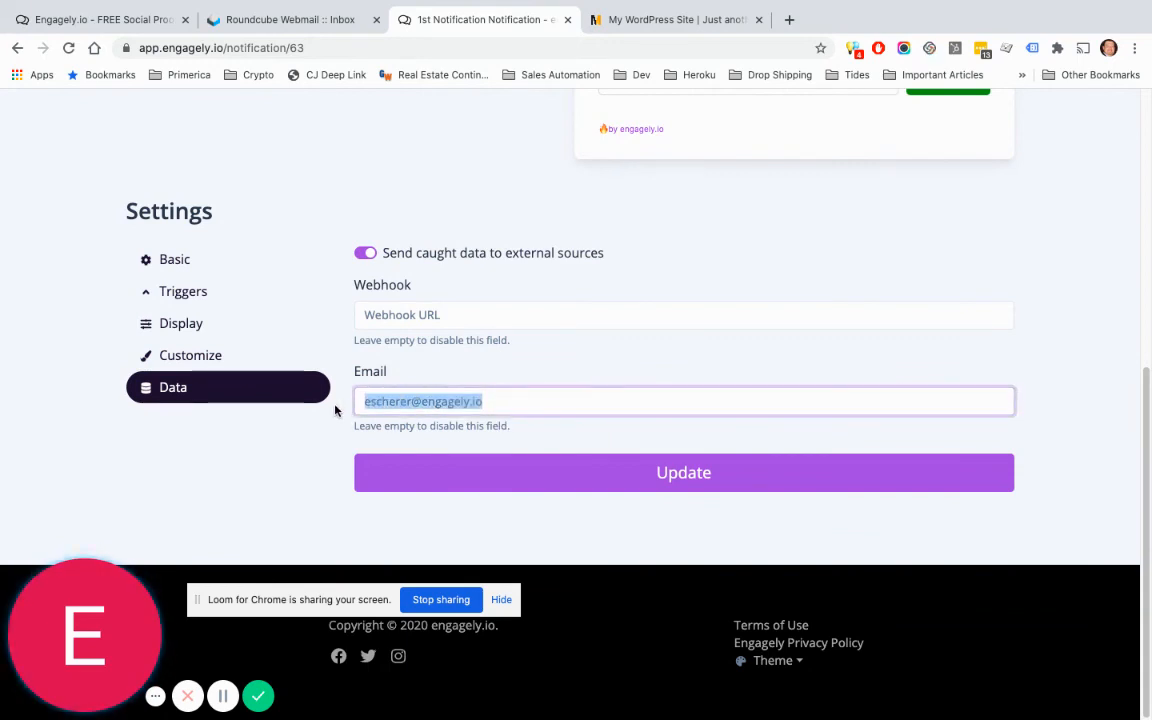
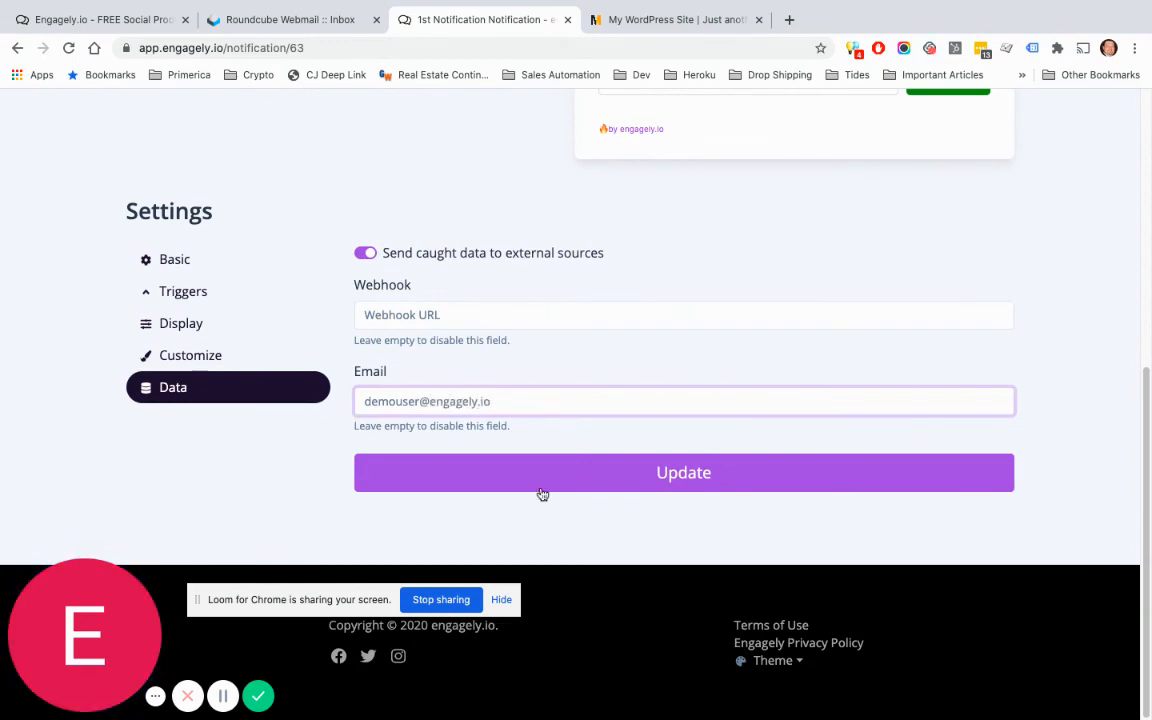
click(644, 478)
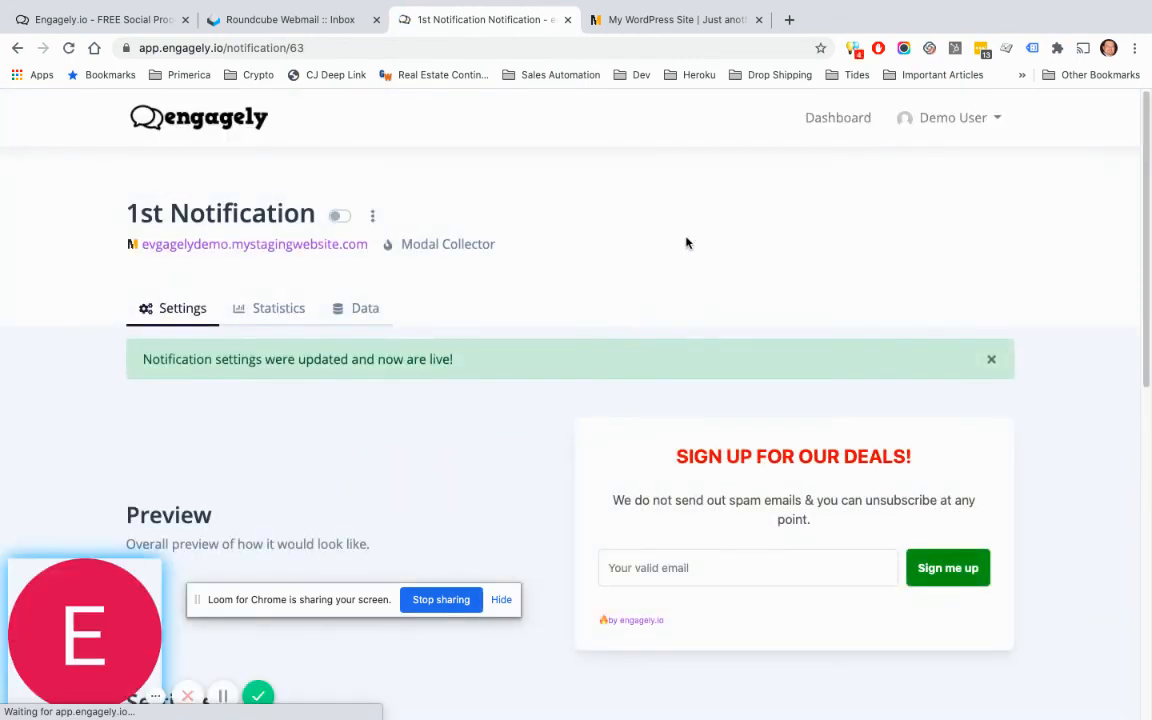
Step: Toggle the 1st Notification on, then view Statistics showing no data for 26 June – 27 July 2020
click(341, 217)
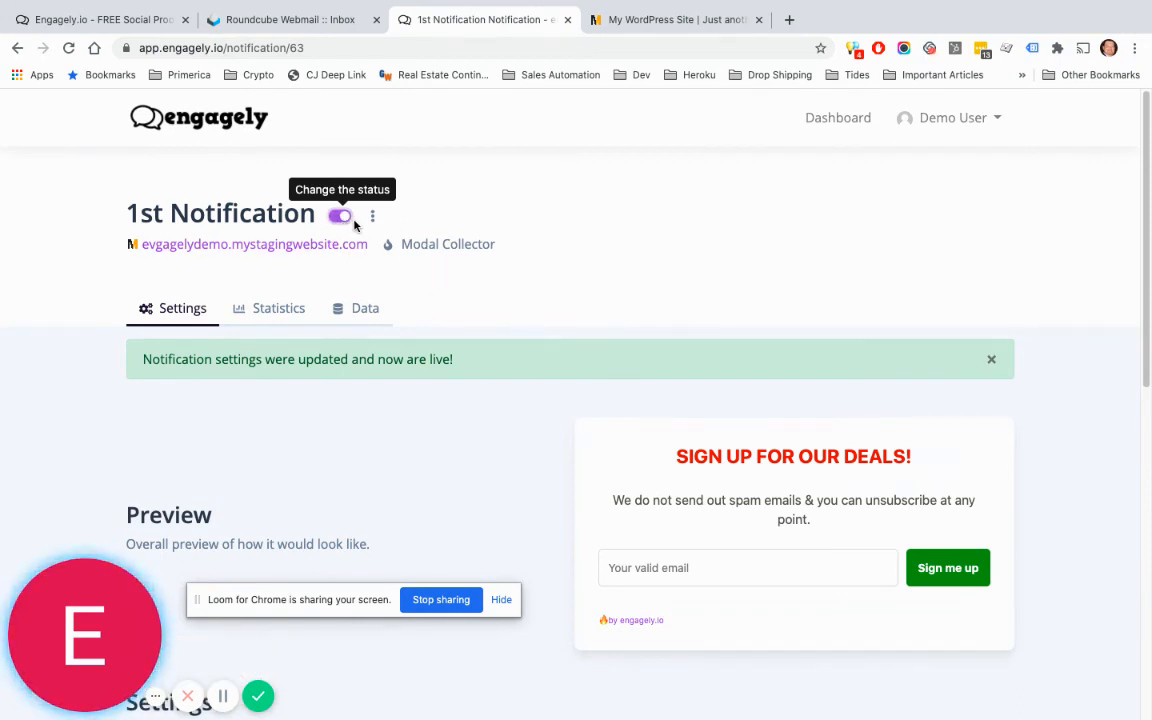
click(650, 20)
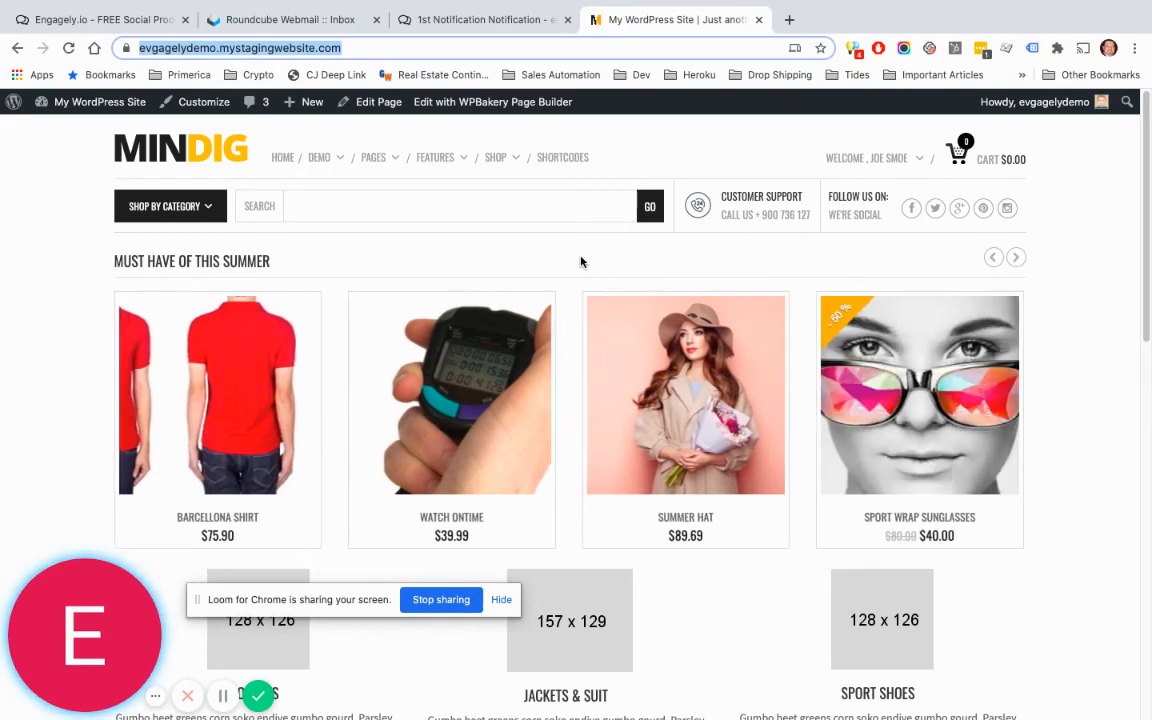
click(455, 18)
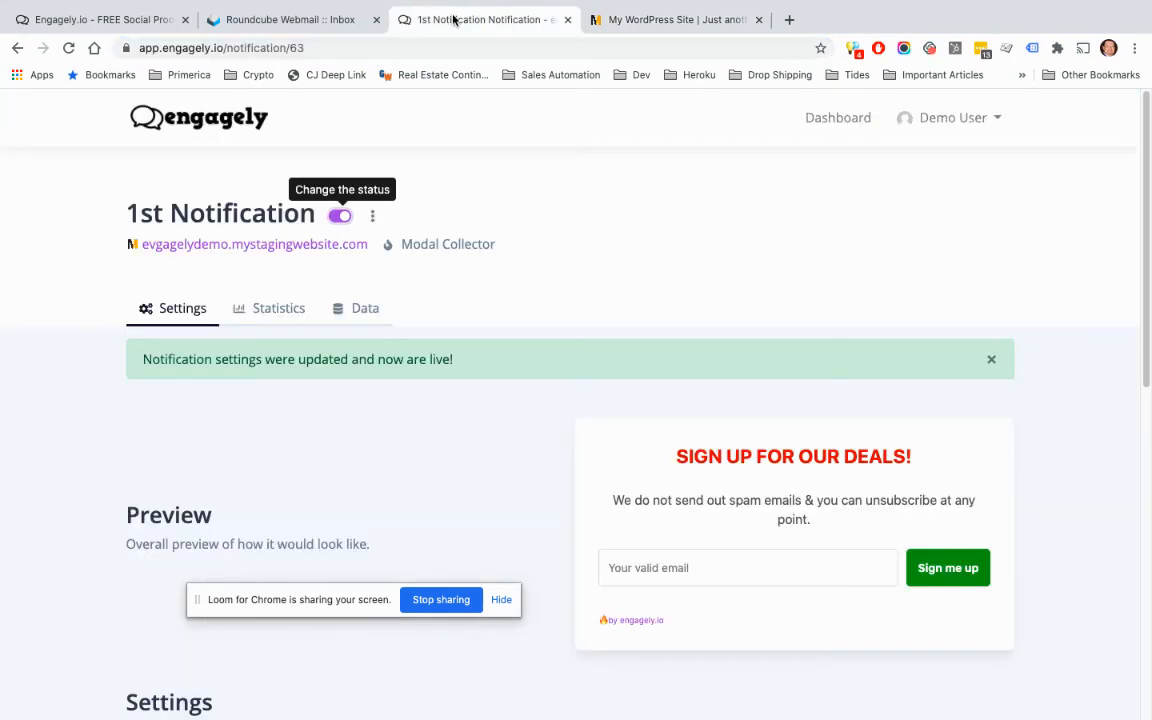
click(302, 321)
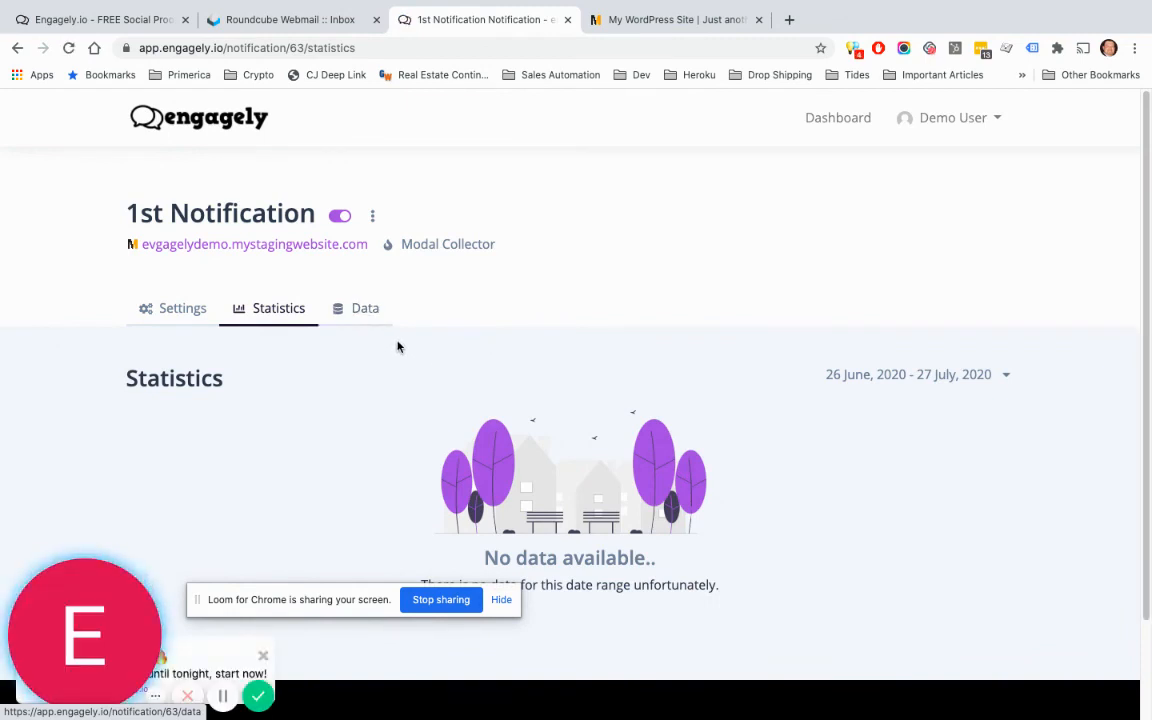
Step: Reload the MINDIG store to show the popup, then submit a test email address via Sign me up
click(646, 20)
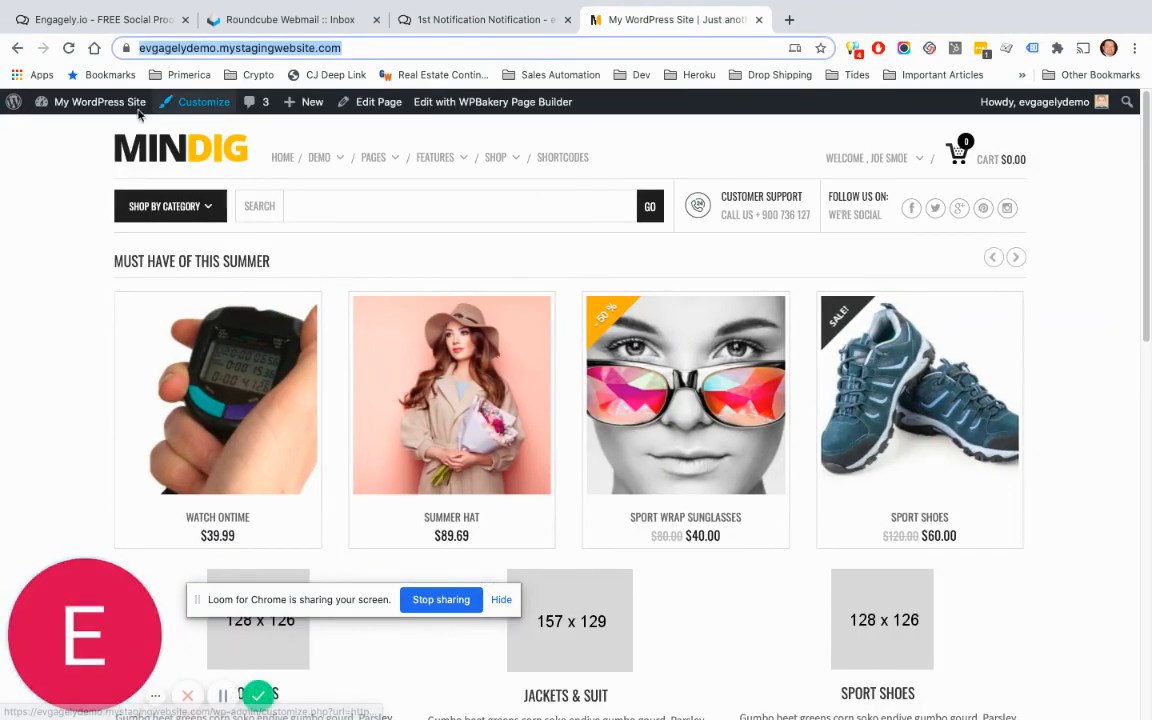
click(71, 50)
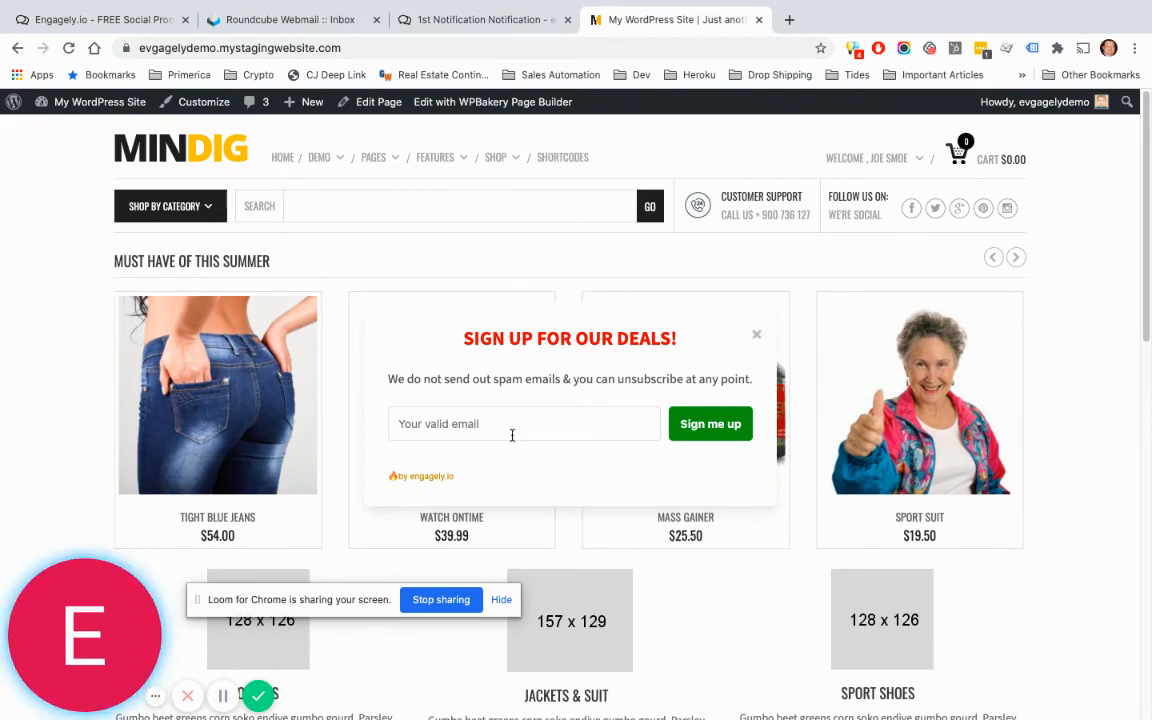
text(test)
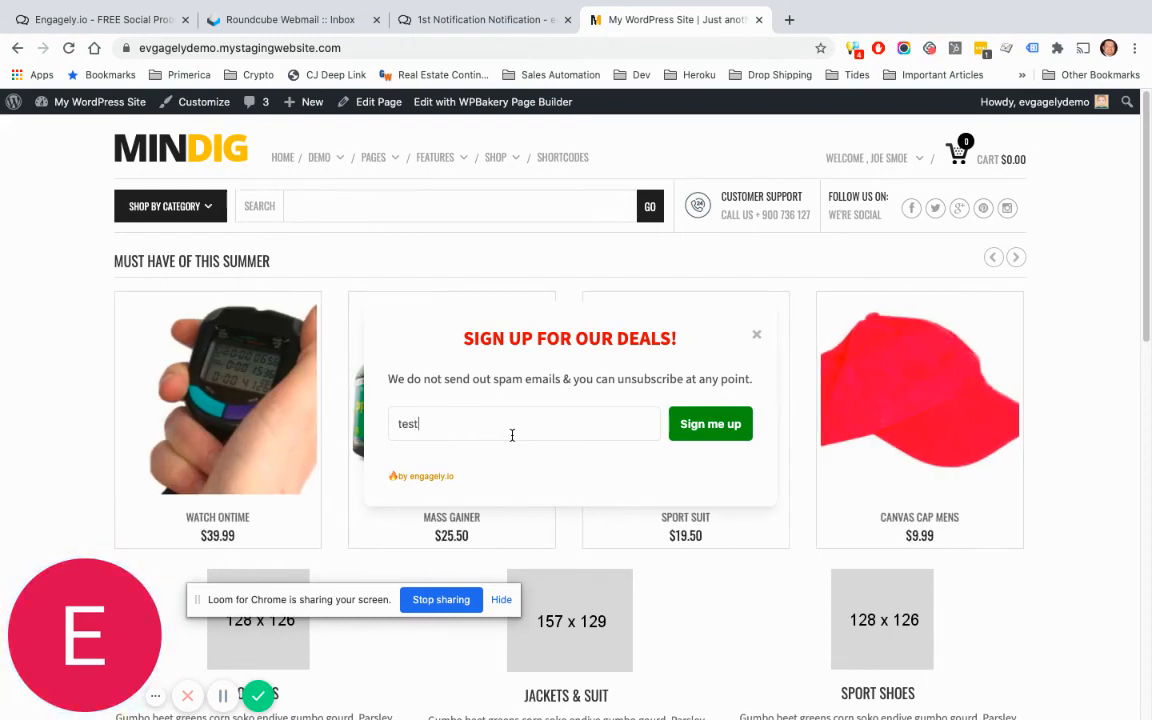
text(@test.com)
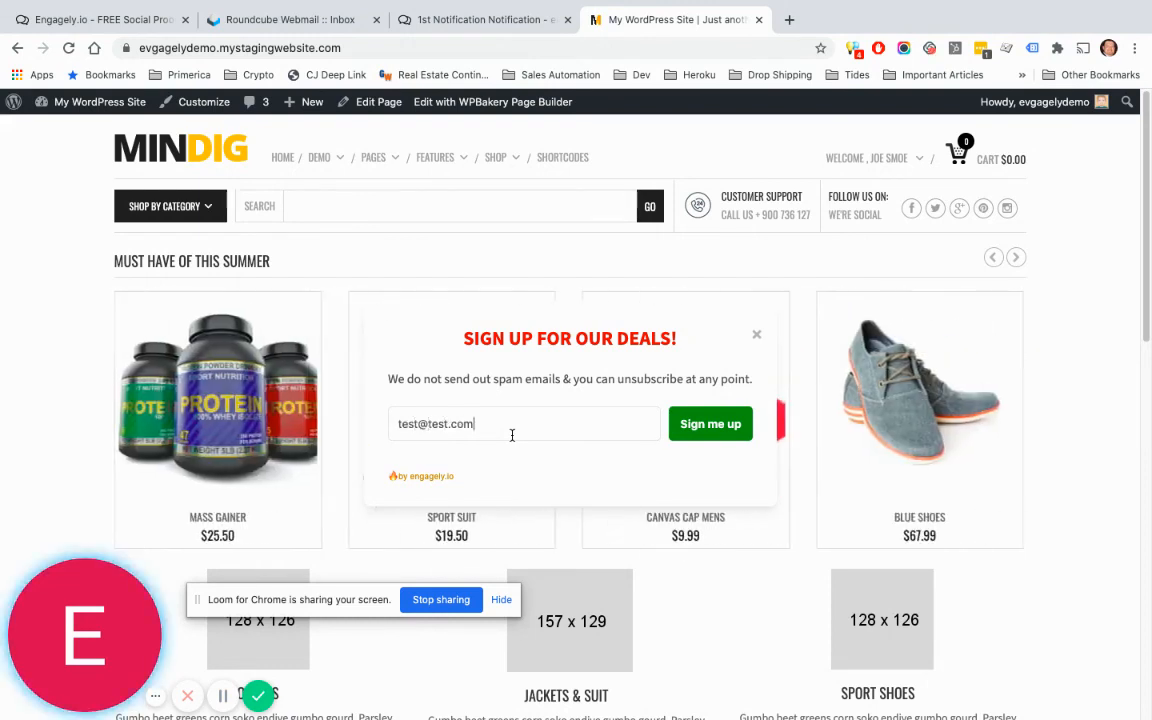
click(706, 424)
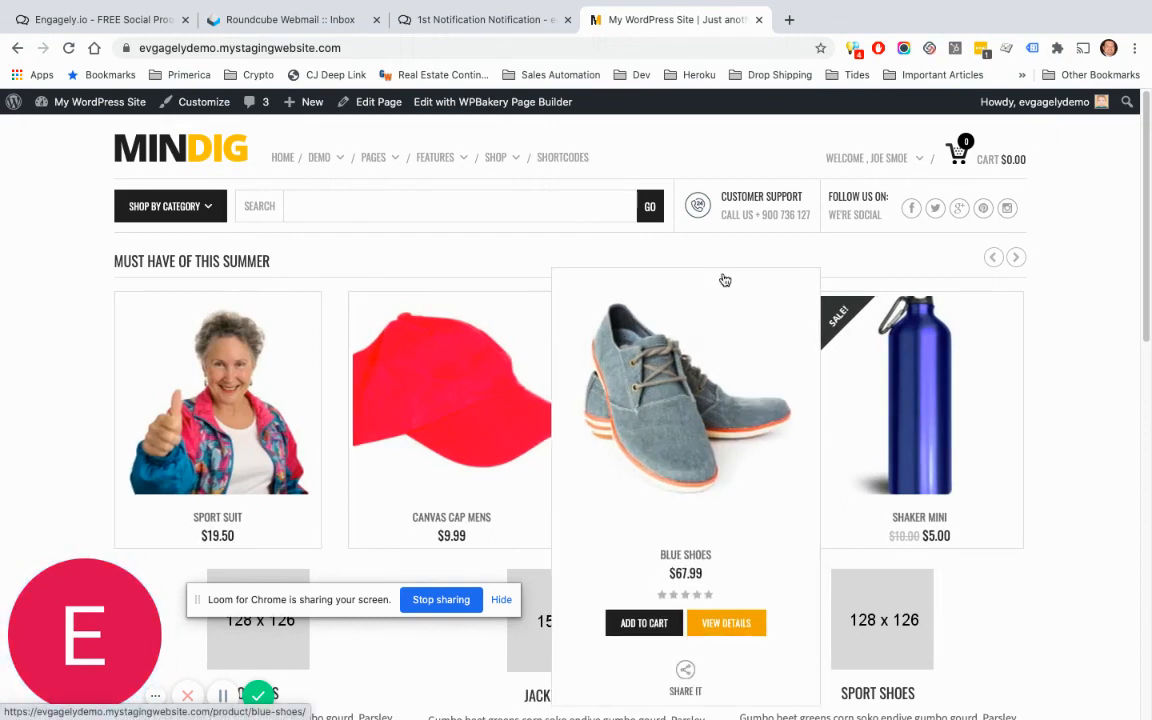
Step: Refresh Statistics to see 1 impression, then expand the Data entry with the test email from the United States
click(463, 19)
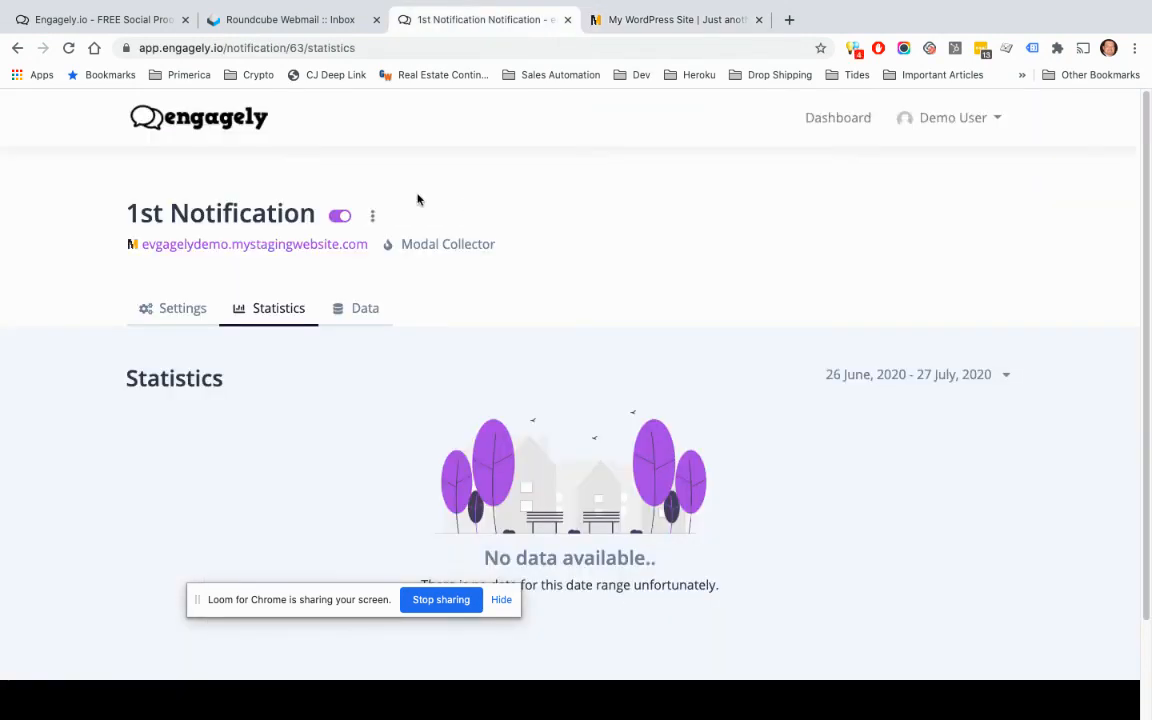
click(76, 57)
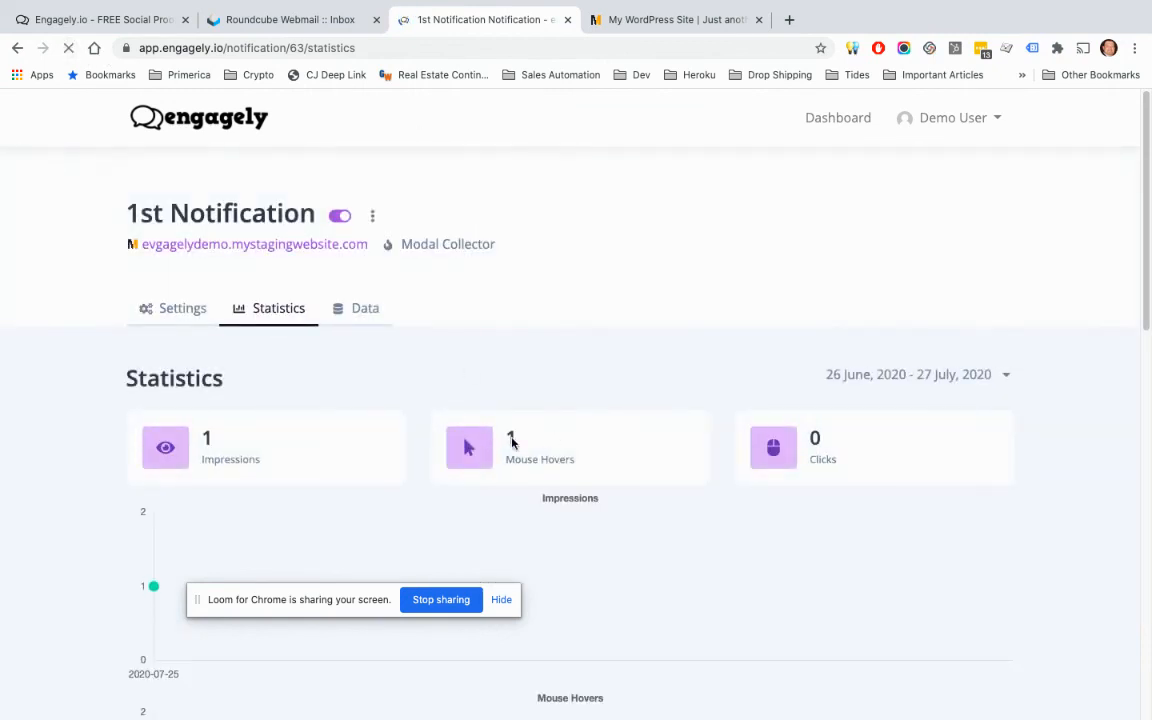
scroll(512, 438, down, 1)
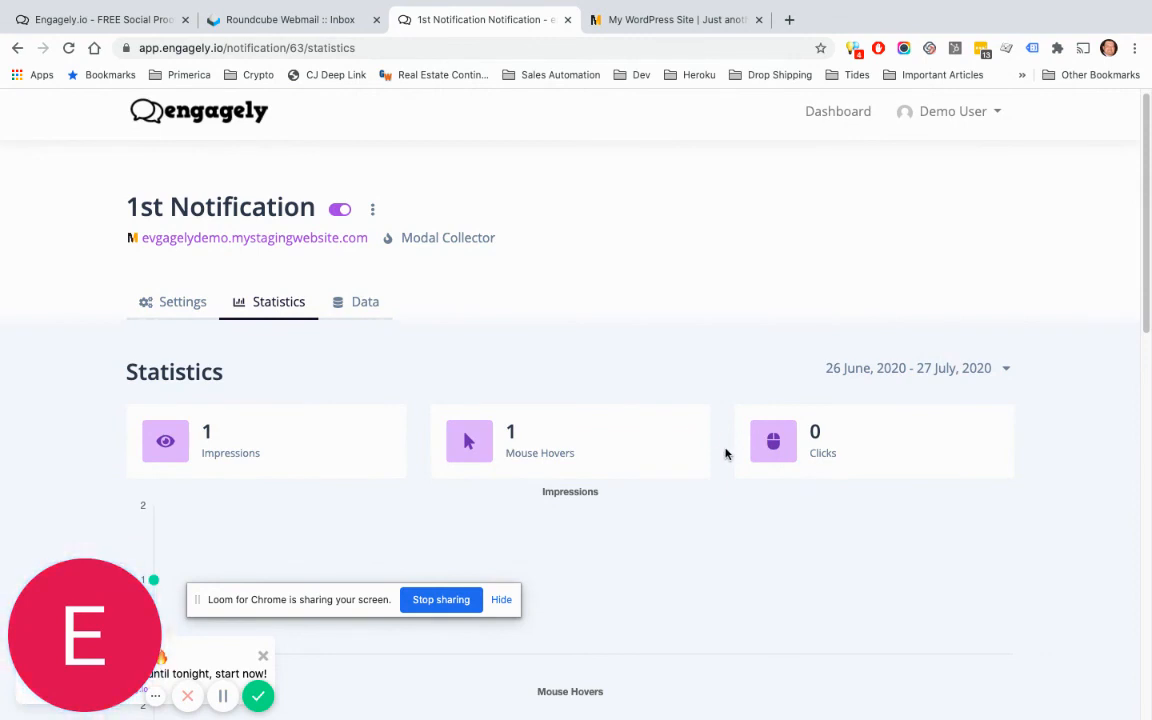
click(366, 303)
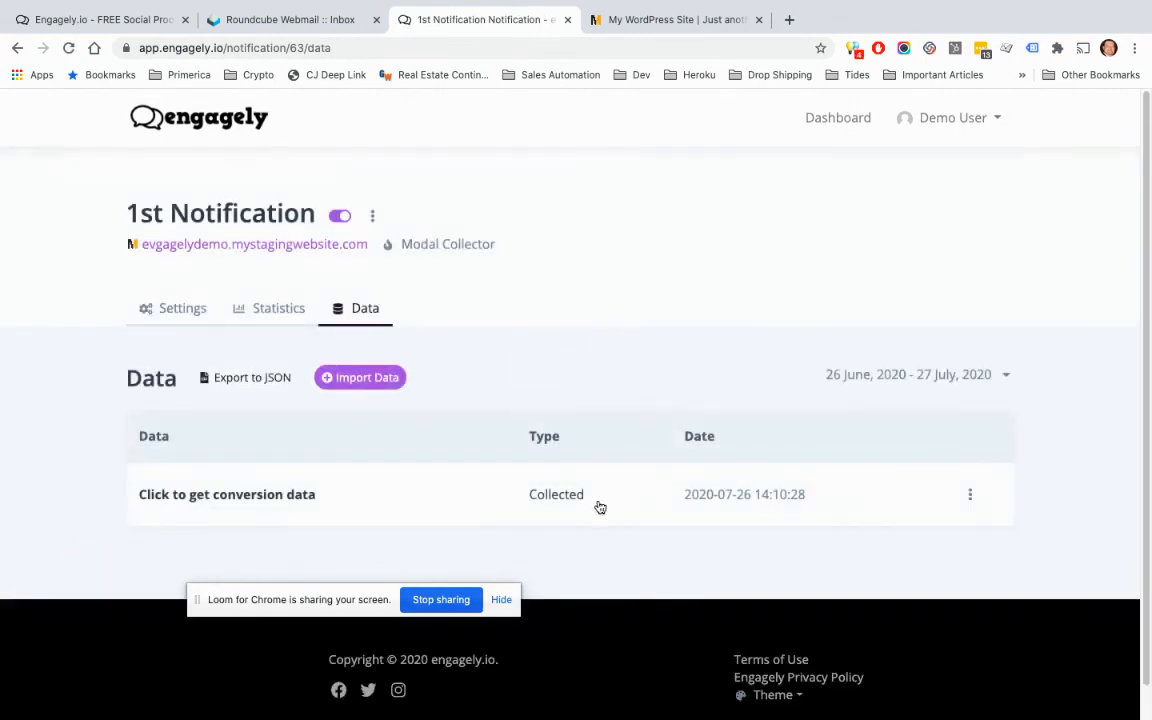
click(311, 496)
scroll(735, 420, down, 1)
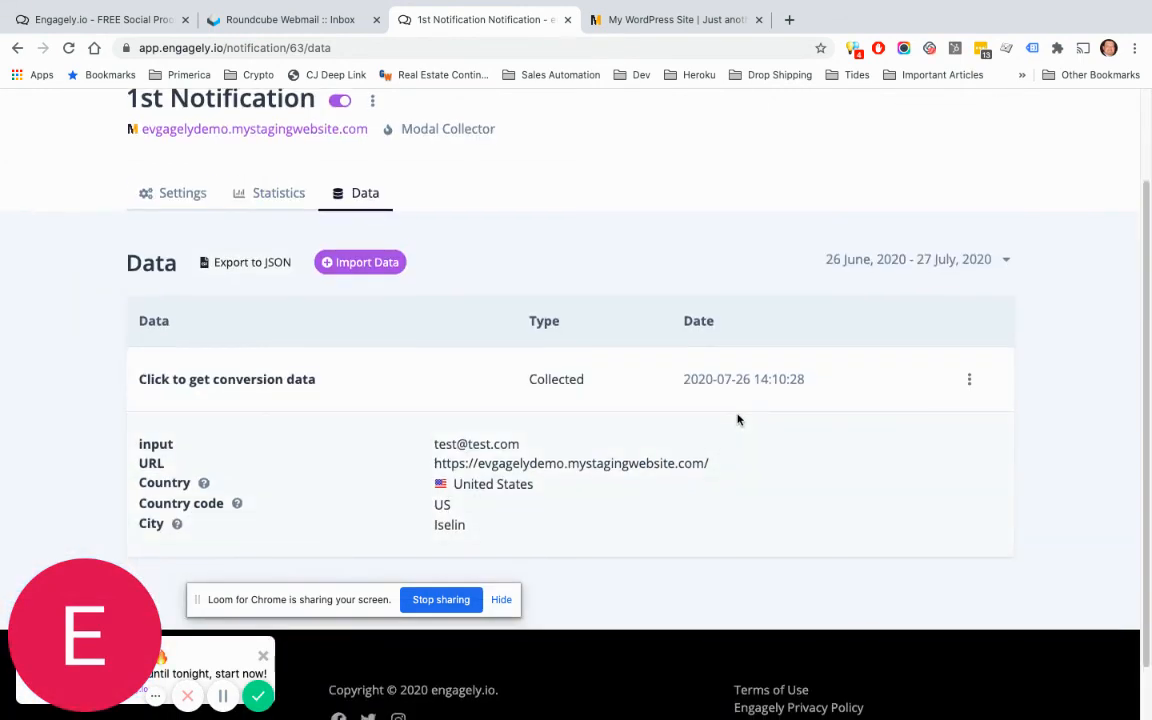